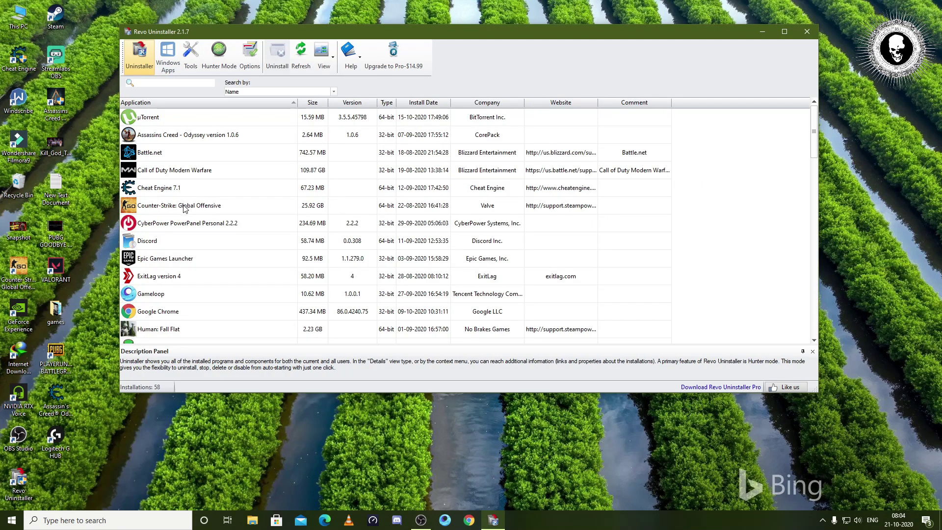
- Uninstall Gameloop with its built-in uninstaller, without making a system restore point, and dismiss the uninstaller's closing window
{"action": "double_click", "coordinate": [186, 295]}
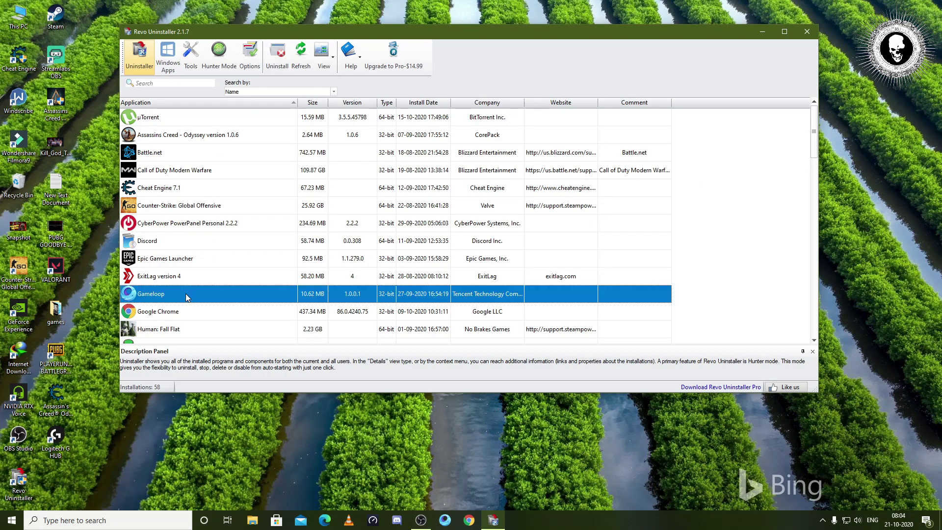
{"action": "left_click", "coordinate": [342, 269]}
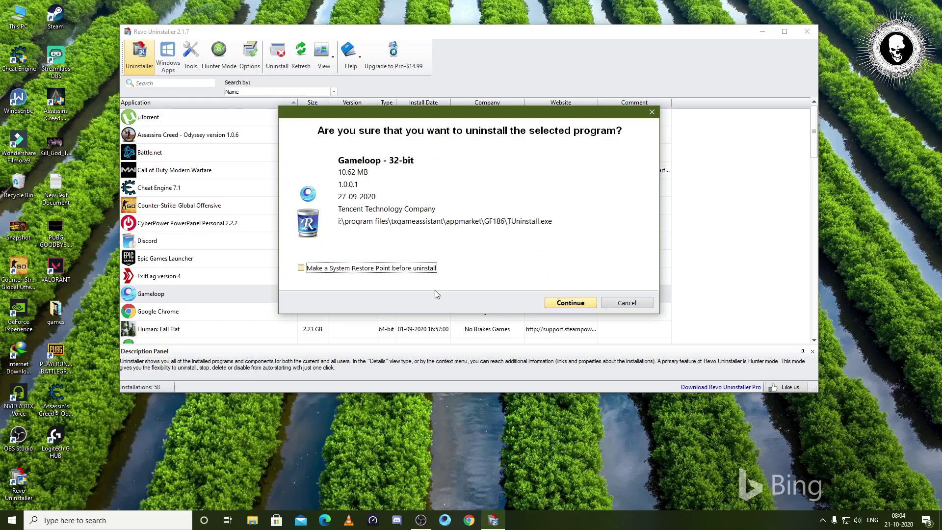
{"action": "left_click", "coordinate": [561, 304]}
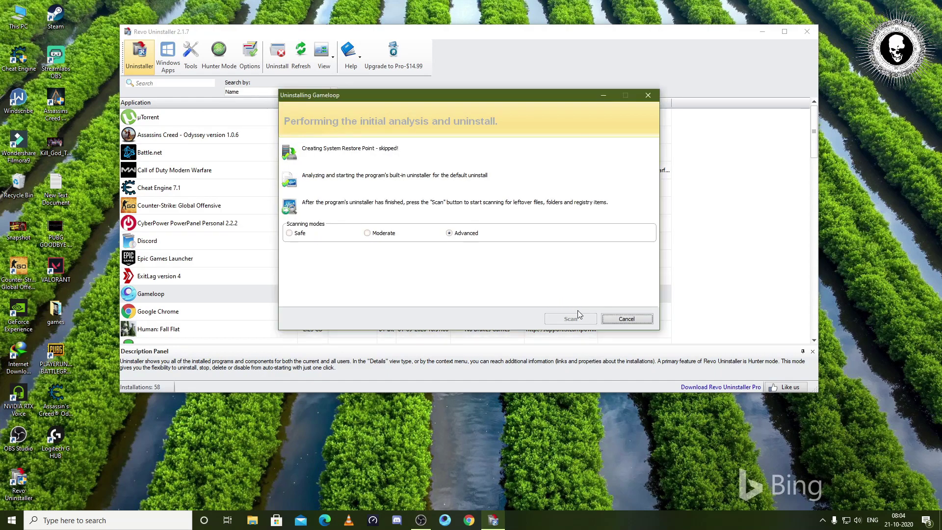
{"action": "left_click", "coordinate": [421, 320]}
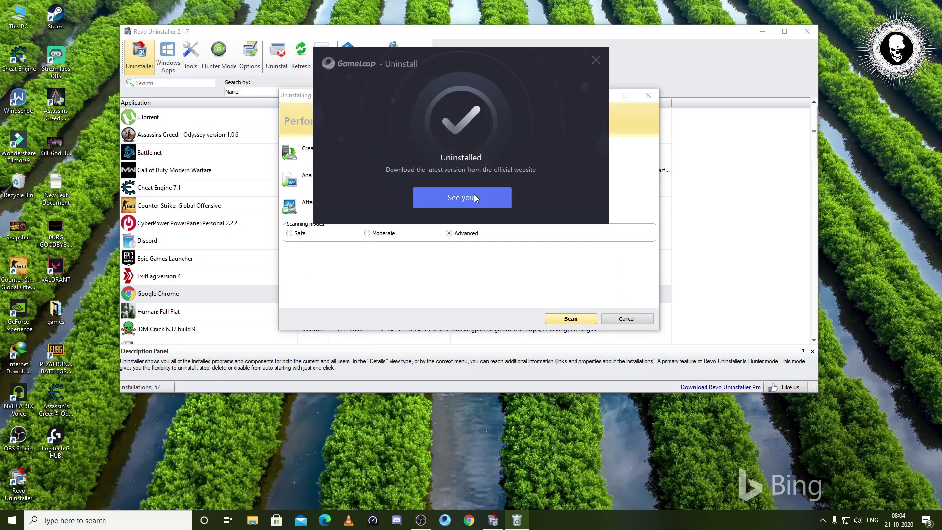
{"action": "left_click", "coordinate": [607, 59]}
- Scan for Gameloop leftovers in Advanced mode and delete all leftover registry items
{"action": "left_click", "coordinate": [570, 319]}
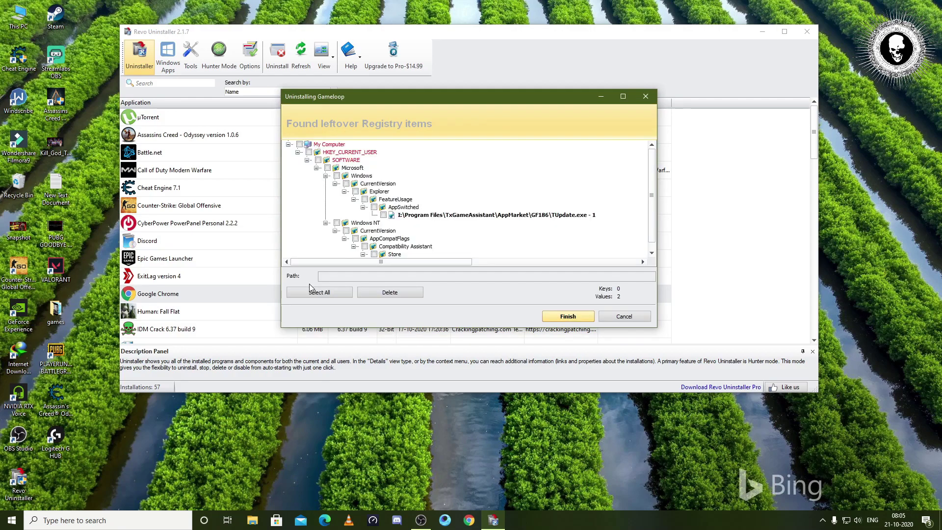
{"action": "left_click", "coordinate": [311, 294]}
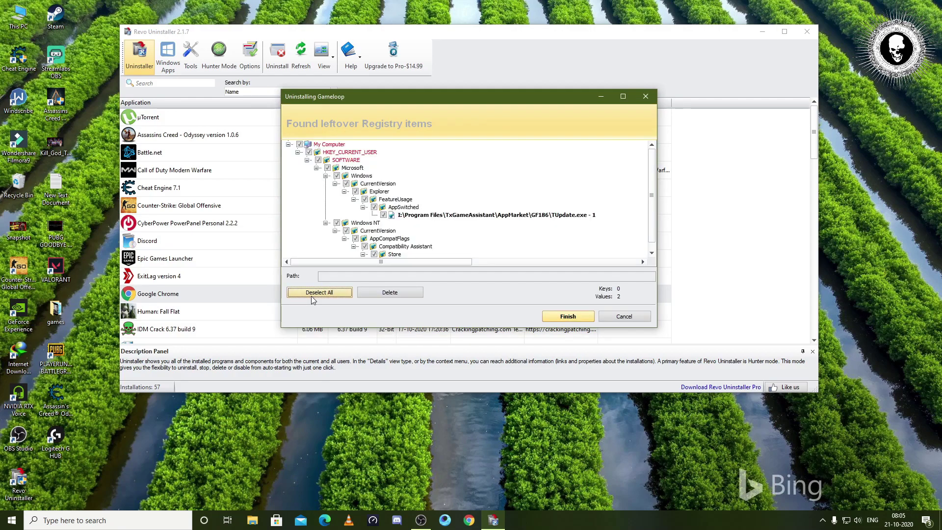
{"action": "left_click", "coordinate": [391, 292]}
{"action": "left_click", "coordinate": [496, 235]}
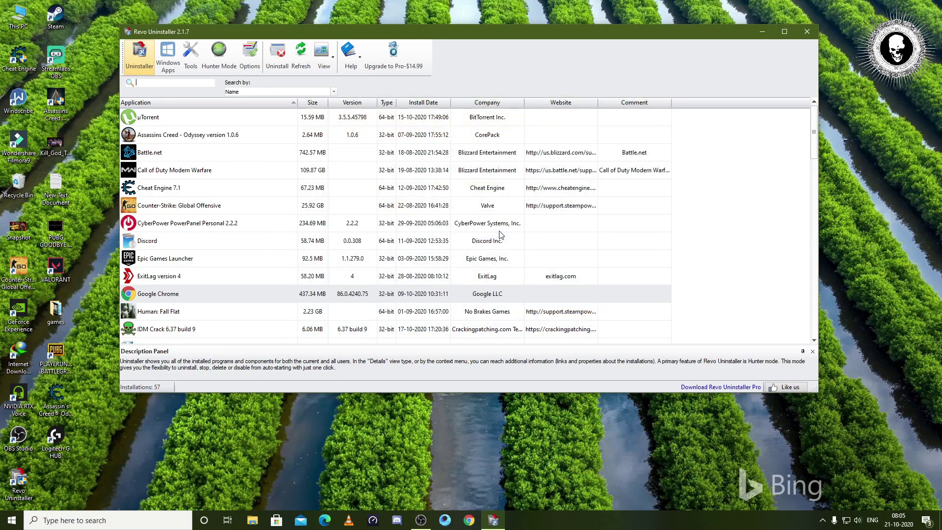
- Look through the rest of the installed programs list and close Revo Uninstaller
{"action": "scroll", "coordinate": [302, 183], "scroll_direction": "down", "scroll_amount": 5}
{"action": "scroll", "coordinate": [269, 273], "scroll_direction": "down", "scroll_amount": 8}
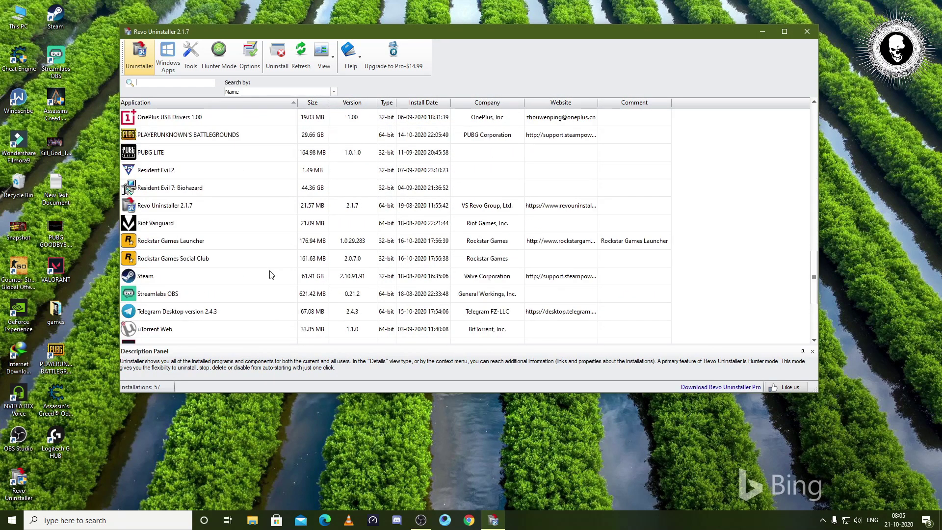
{"action": "left_click", "coordinate": [806, 31]}
- Open Local Disk (C:) in File Explorer and delete its Temp folder
{"action": "double_click", "coordinate": [23, 19]}
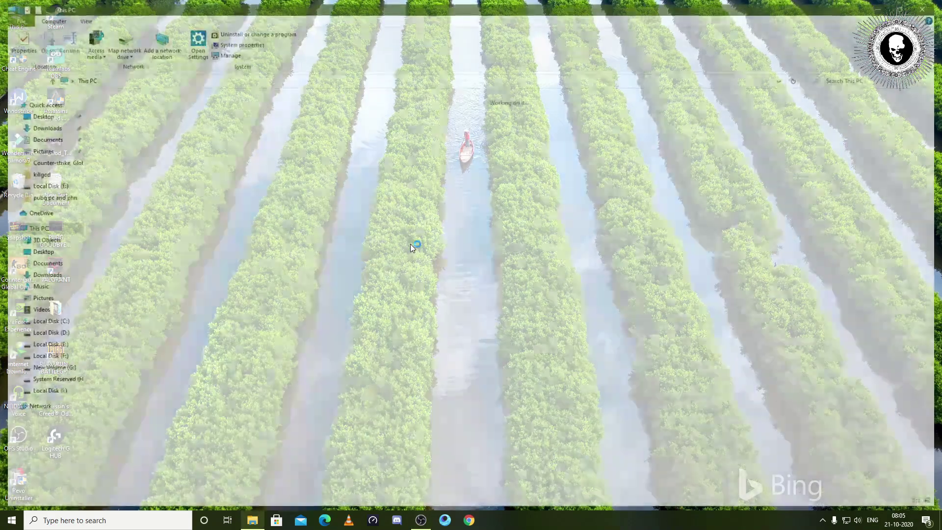
{"action": "double_click", "coordinate": [138, 192]}
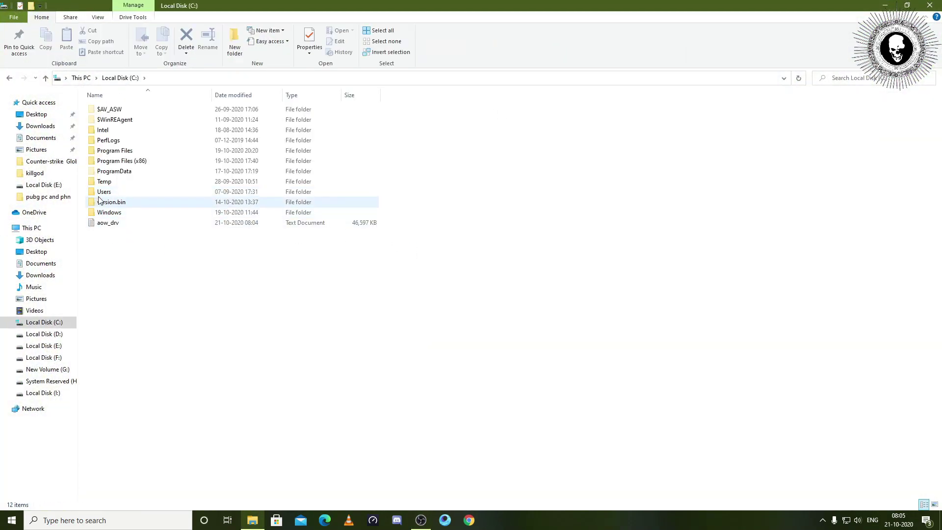
{"action": "left_click", "coordinate": [115, 185]}
{"action": "key", "text": "Delete"}
{"action": "key", "text": "Return"}
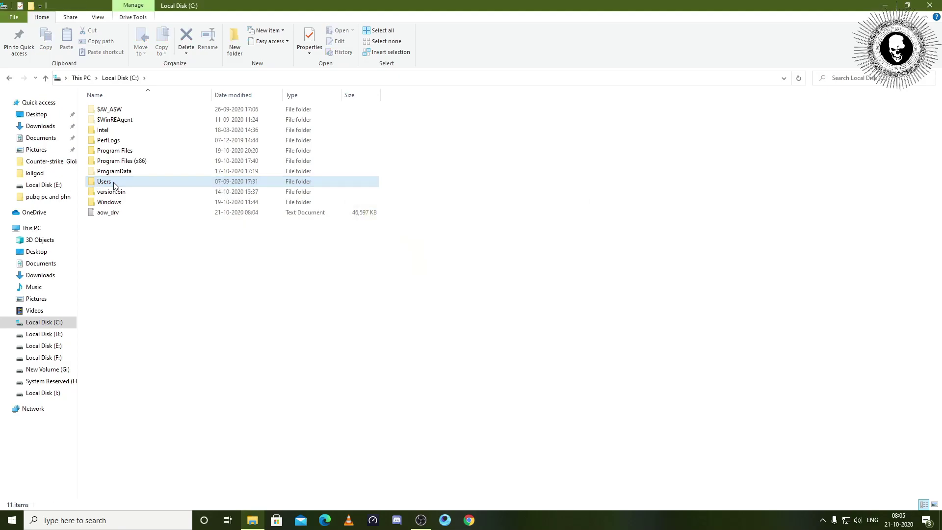
- Permanently delete the aow_drv text file from the root of Local Disk (C:)
{"action": "left_click", "coordinate": [107, 216]}
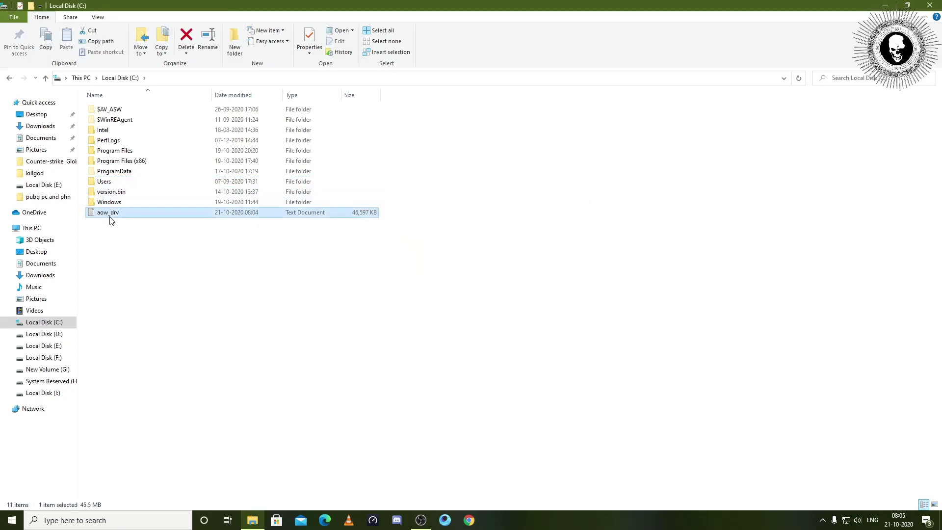
{"action": "left_click", "coordinate": [116, 218]}
{"action": "key", "text": "BackSpace"}
{"action": "key", "text": "Escape"}
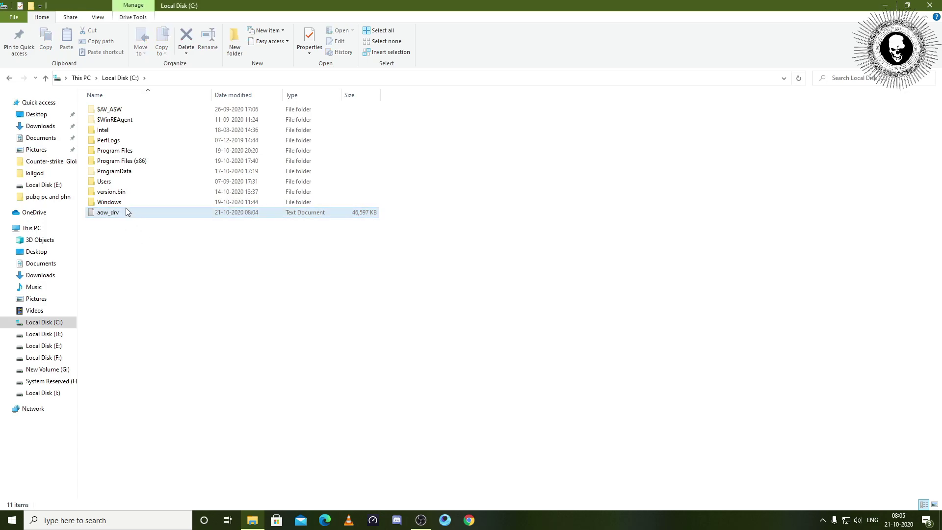
{"action": "key", "text": "shift+Delete"}
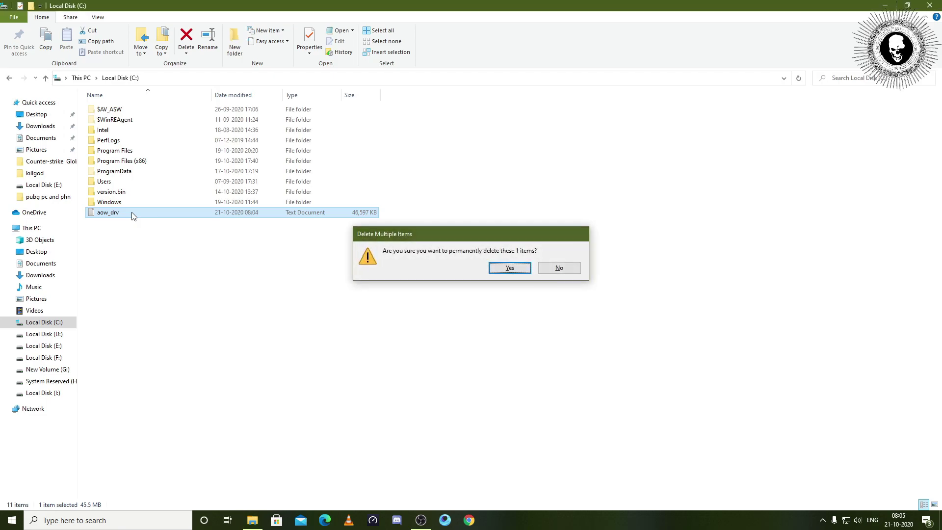
{"action": "key", "text": "Return"}
{"action": "left_click", "coordinate": [204, 196]}
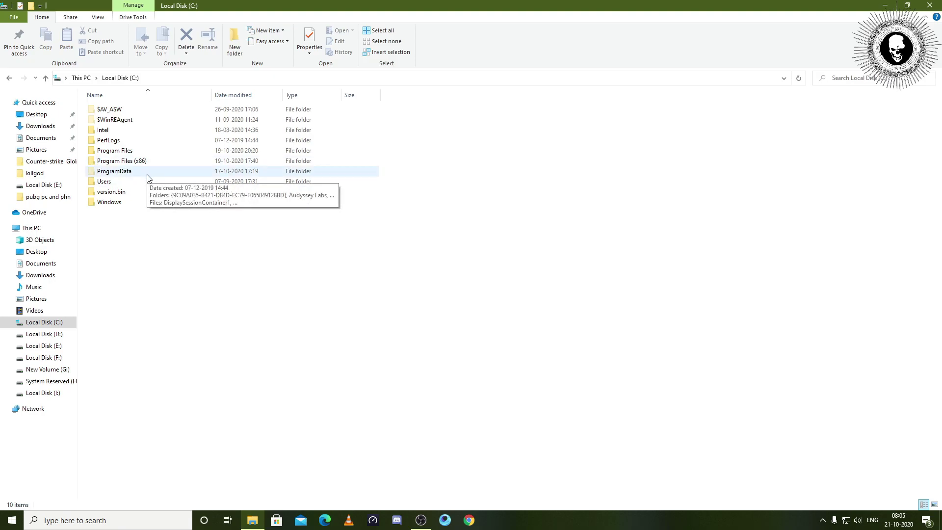
- Try to permanently delete the Tencent folder inside ProgramData, granting administrator permission
{"action": "double_click", "coordinate": [129, 175]}
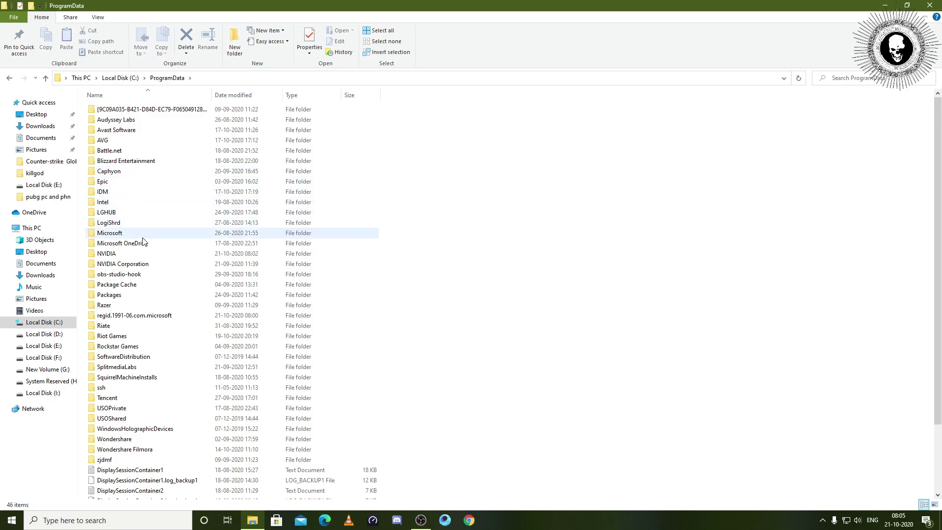
{"action": "key", "text": "t"}
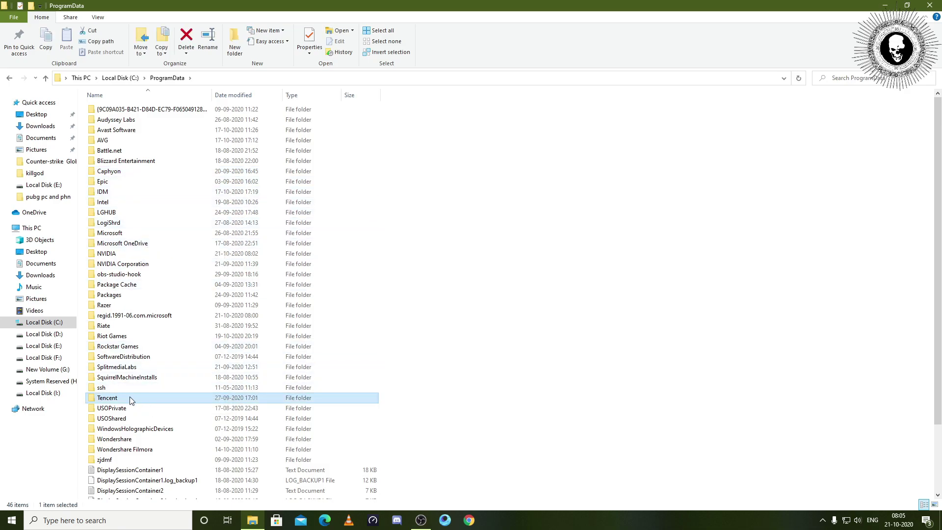
{"action": "key", "text": "F2"}
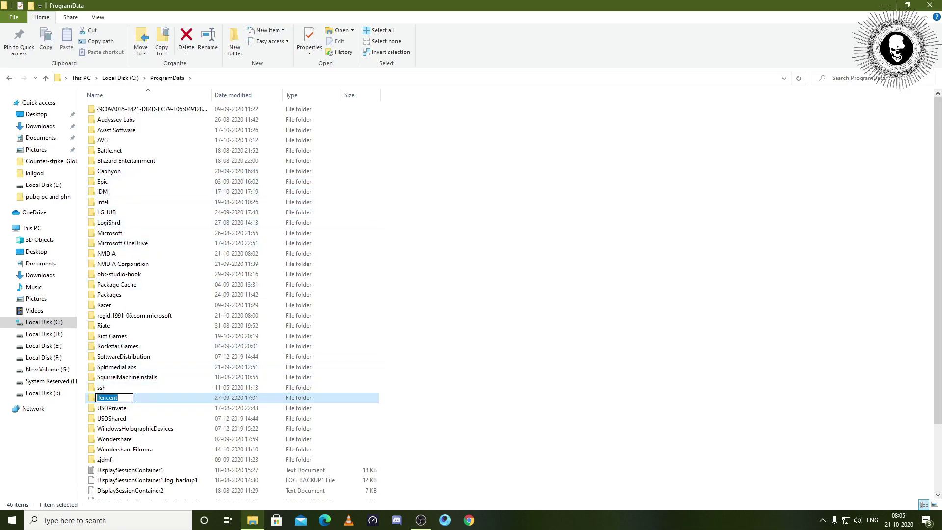
{"action": "key", "text": "Escape"}
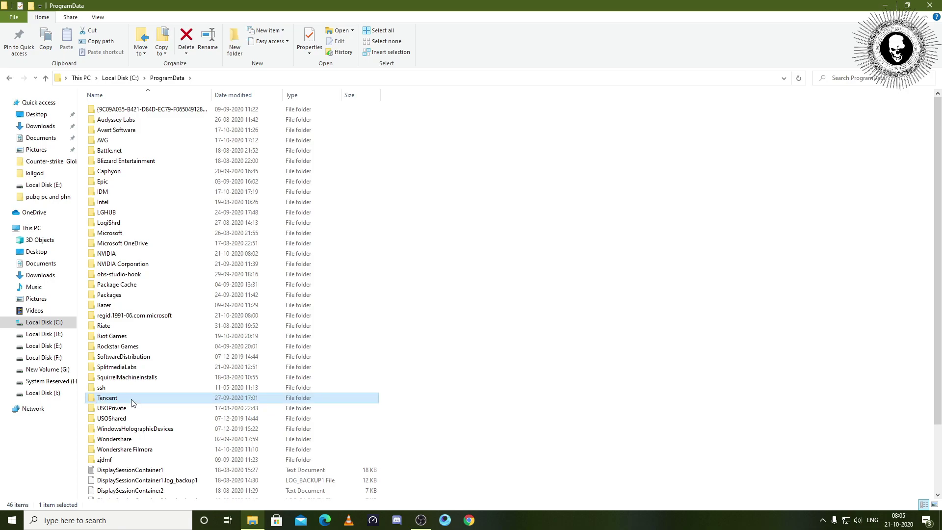
{"action": "key", "text": "shift+Delete"}
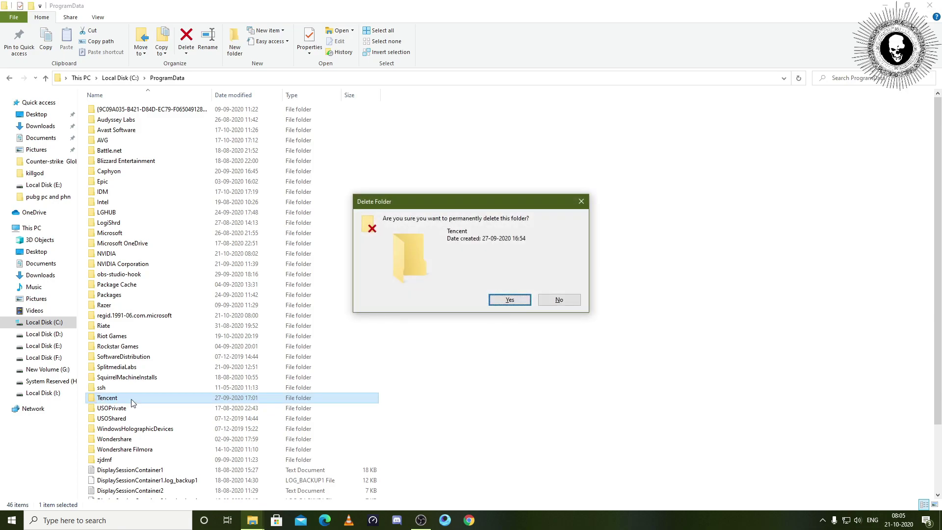
{"action": "key", "text": "Return"}
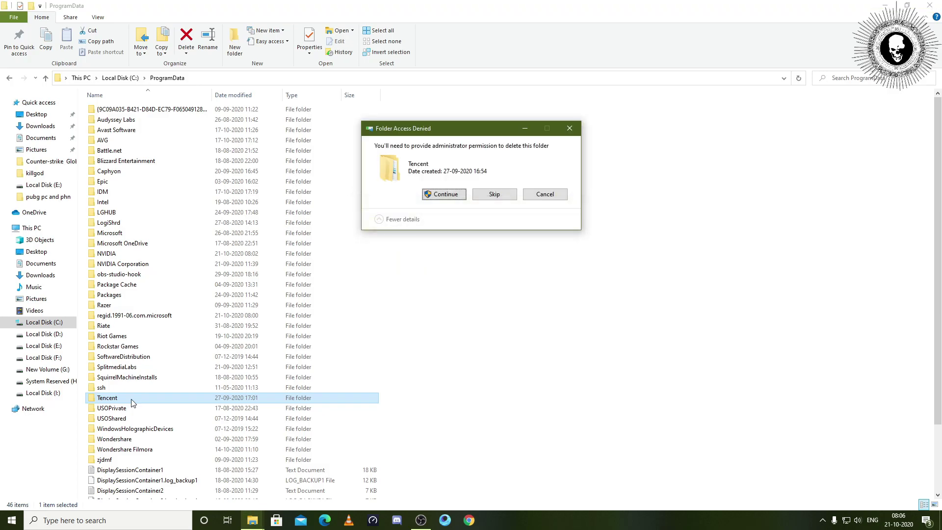
{"action": "left_click", "coordinate": [438, 195]}
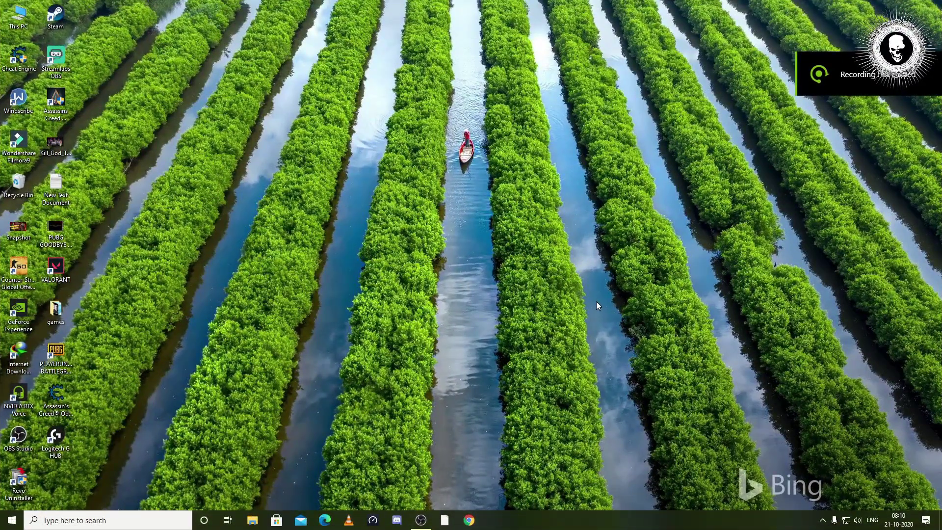
- Reopen ProgramData on Local Disk (C:) and permanently delete the Tencent folder with administrator permission
{"action": "double_click", "coordinate": [19, 16]}
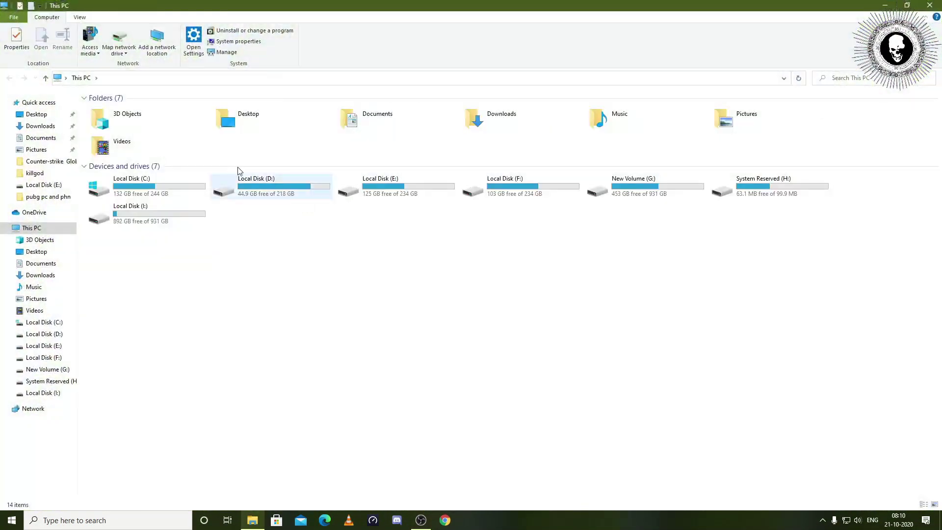
{"action": "double_click", "coordinate": [169, 182]}
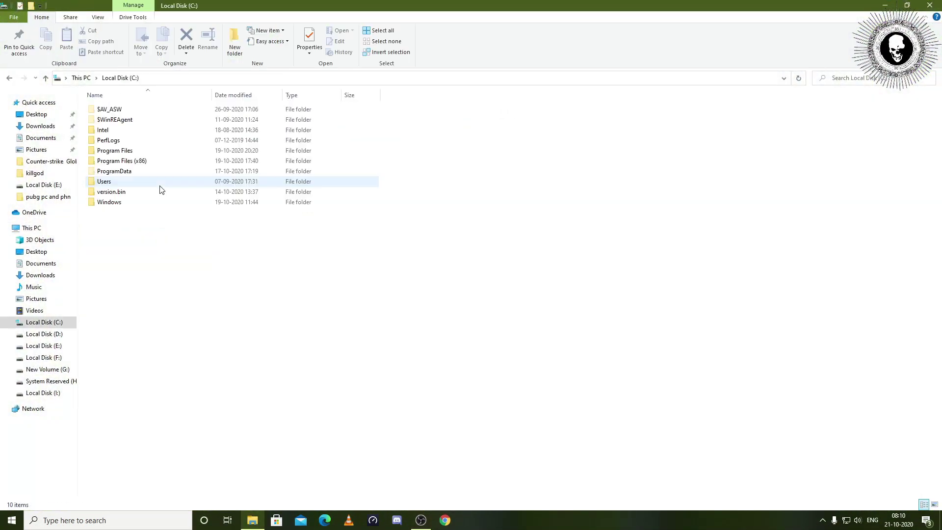
{"action": "double_click", "coordinate": [118, 172]}
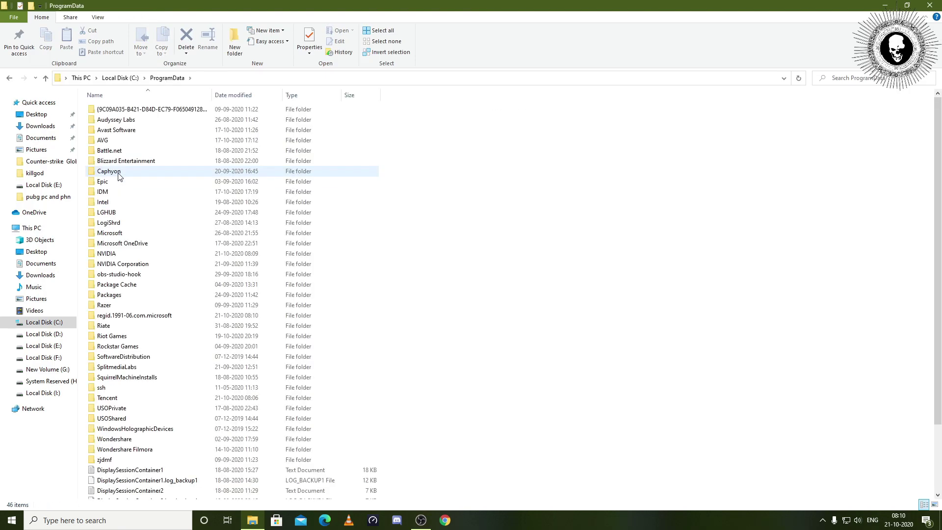
{"action": "key", "text": "t"}
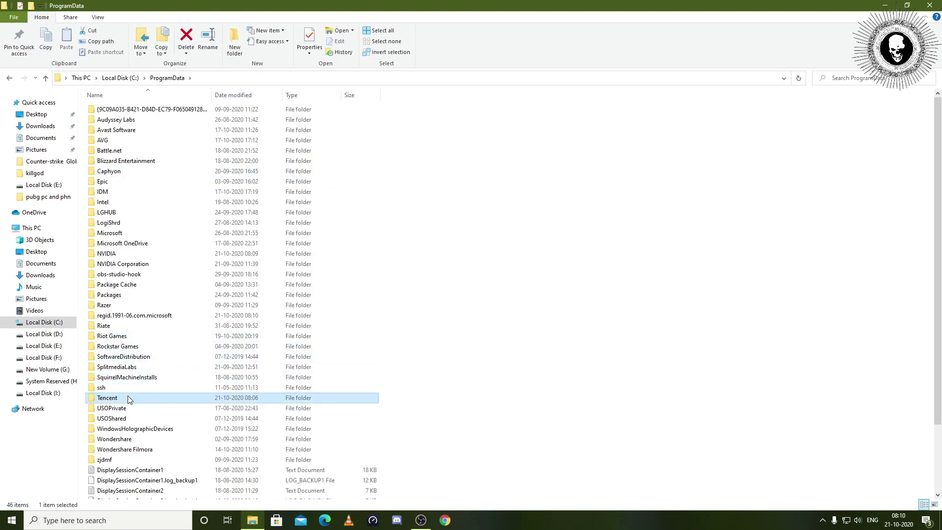
{"action": "key", "text": "shift+Delete"}
{"action": "key", "text": "Return"}
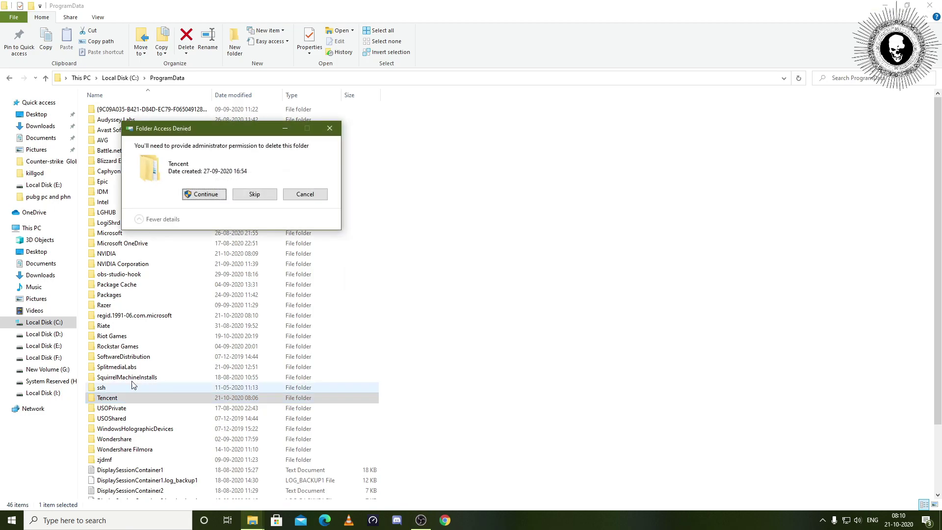
{"action": "left_click", "coordinate": [214, 194]}
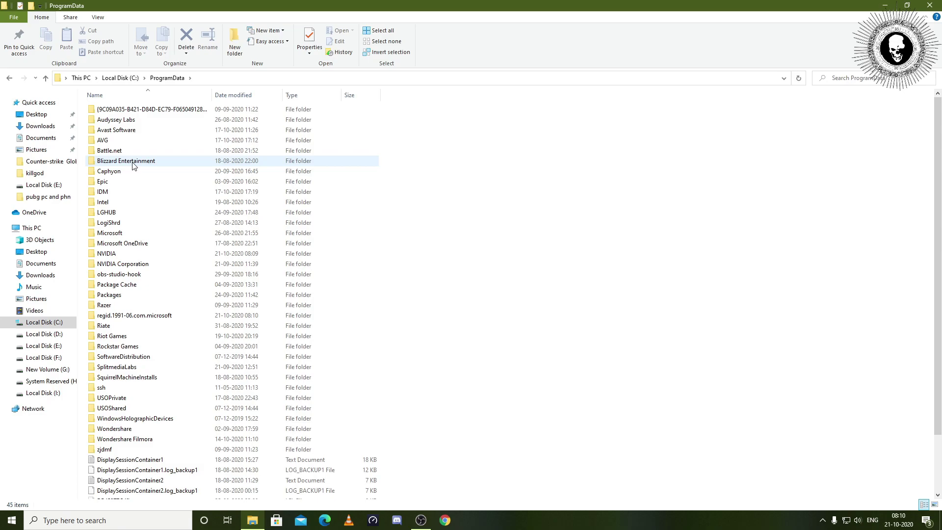
- Delete the Temp folder from Program Files (x86) on Local Disk (C:), granting administrator permission
{"action": "key", "text": "BackSpace"}
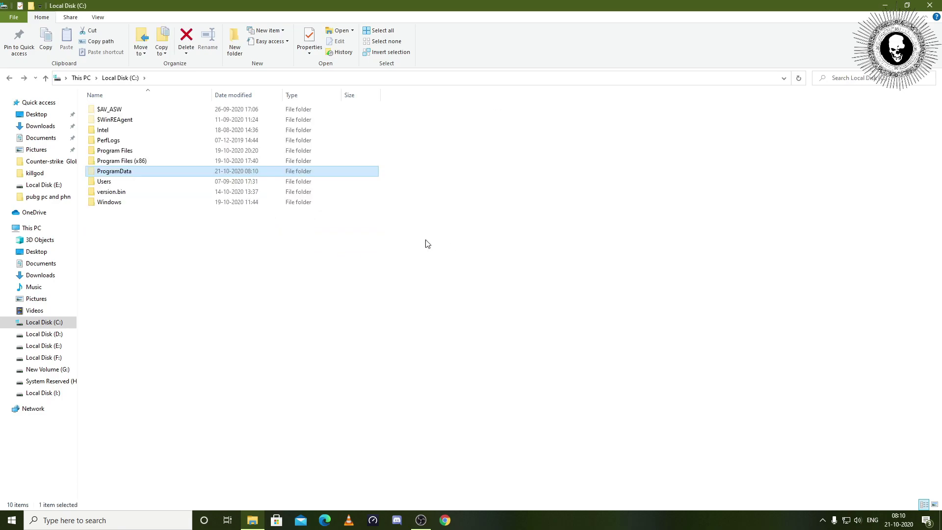
{"action": "double_click", "coordinate": [132, 162]}
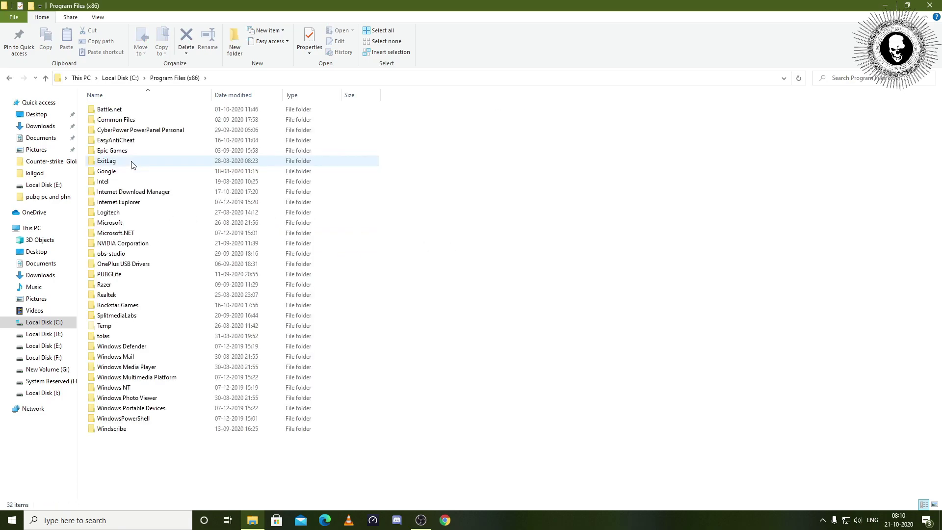
{"action": "key", "text": "t"}
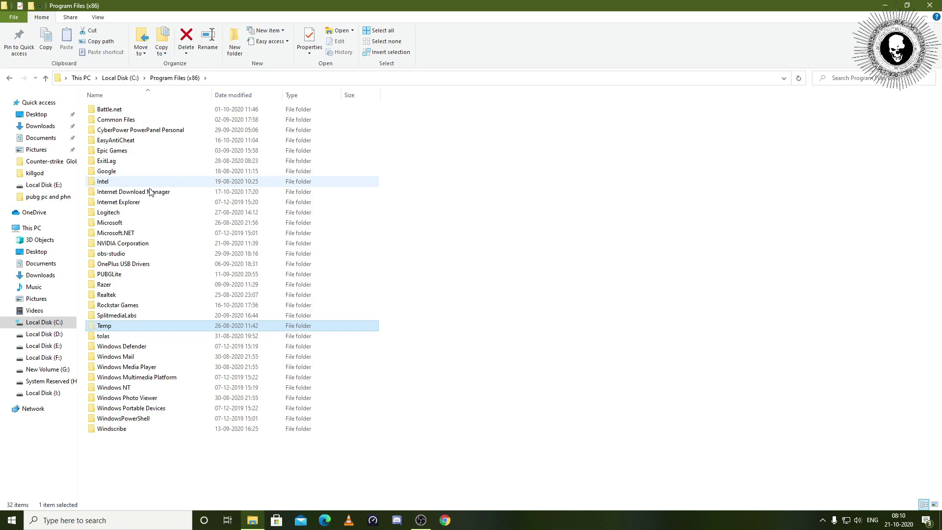
{"action": "double_click", "coordinate": [136, 326]}
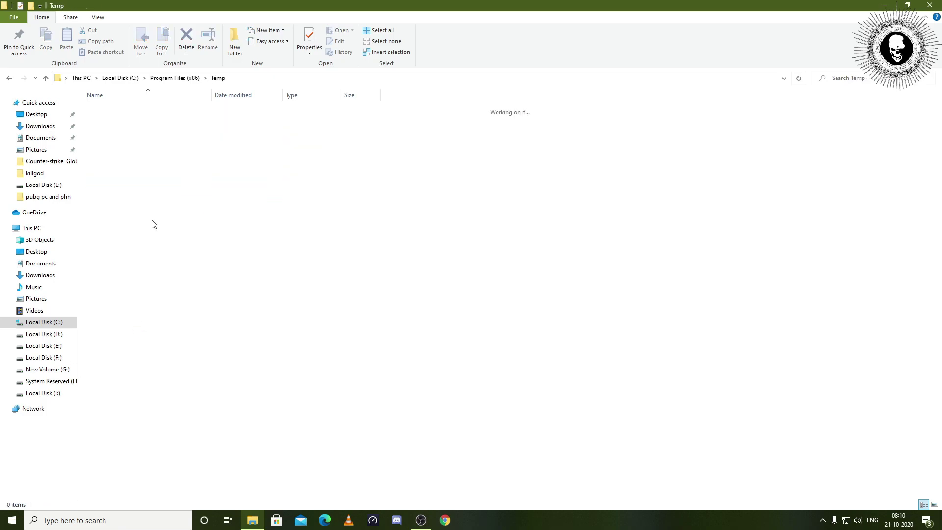
{"action": "key", "text": "BackSpace"}
{"action": "key", "text": "Delete"}
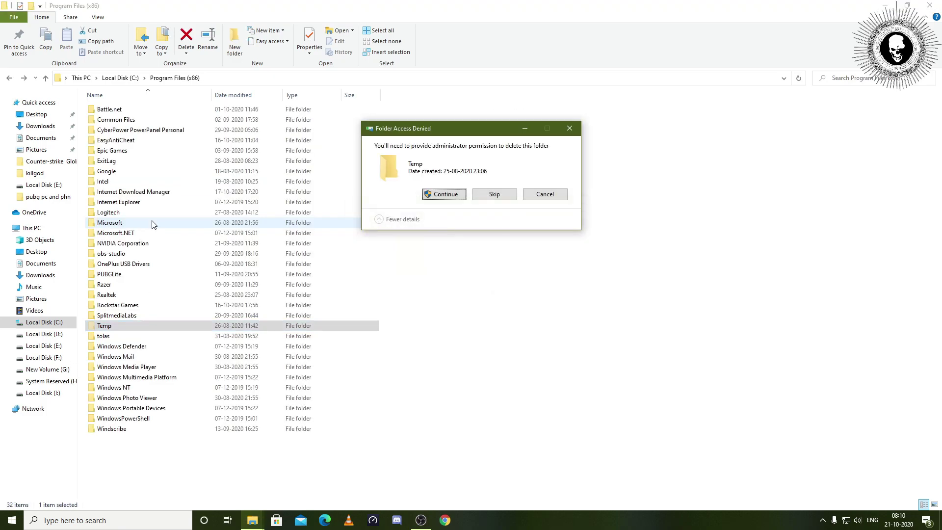
{"action": "left_click", "coordinate": [438, 194]}
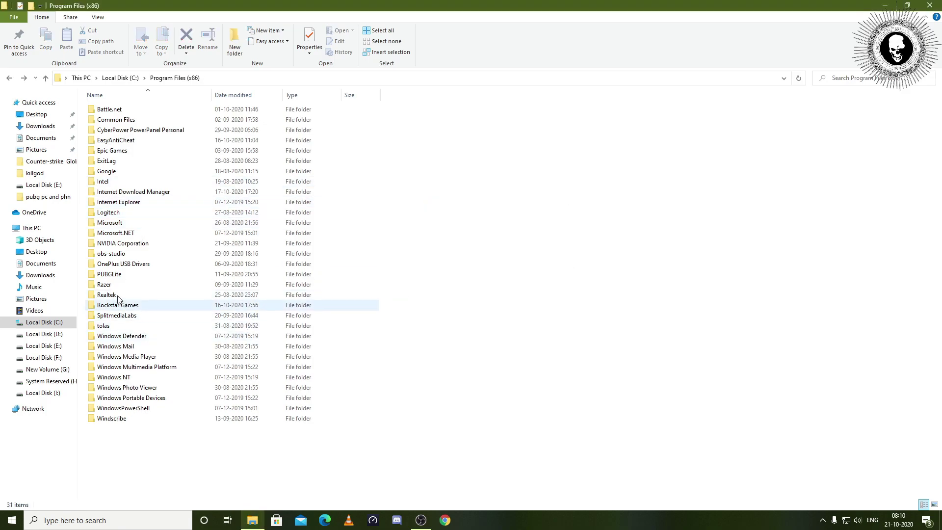
- Examine the Program Files folder on Local Disk (C:) for leftover emulator folders and return to the drive's root
{"action": "key", "text": "alt+Up"}
{"action": "double_click", "coordinate": [114, 153]}
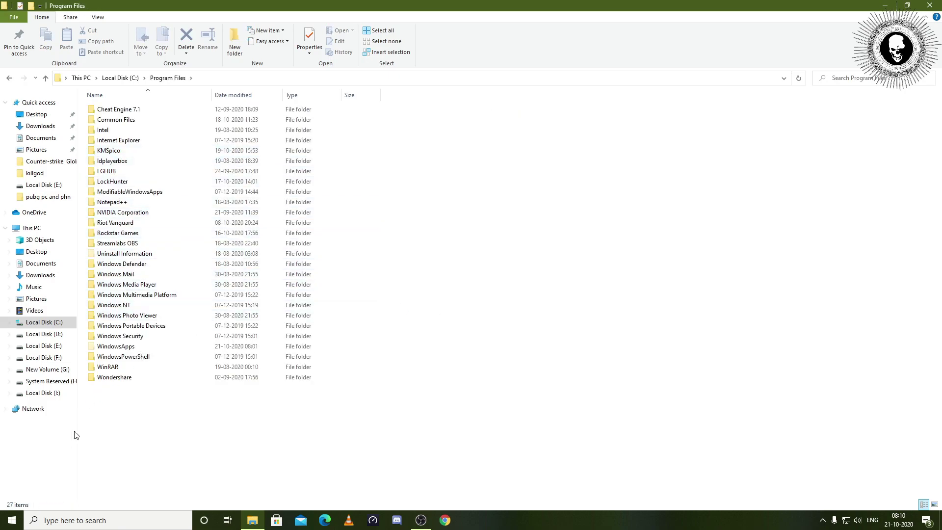
{"action": "key", "text": "alt+Up"}
- Check in the Users folder on Local Disk (C:) that hidden items are displayed, looking inside the user's profile folder
{"action": "double_click", "coordinate": [104, 182]}
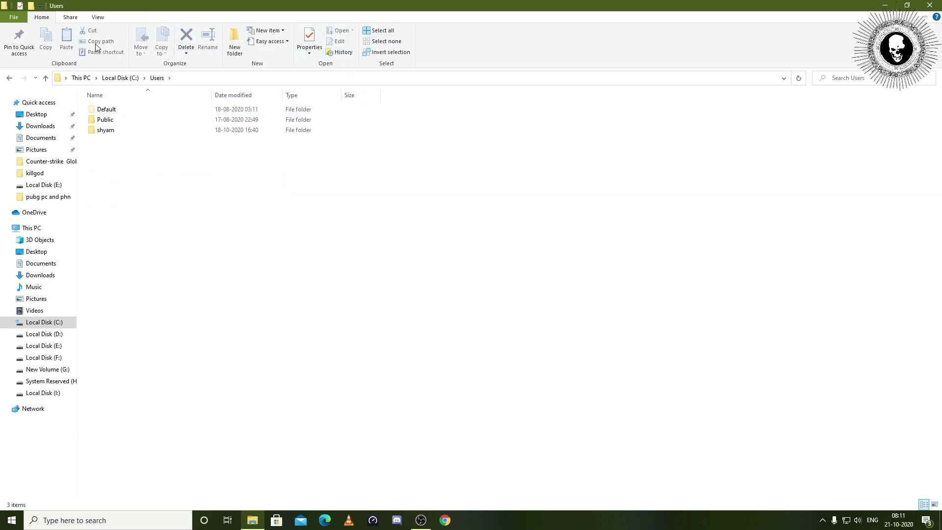
{"action": "left_click", "coordinate": [99, 19]}
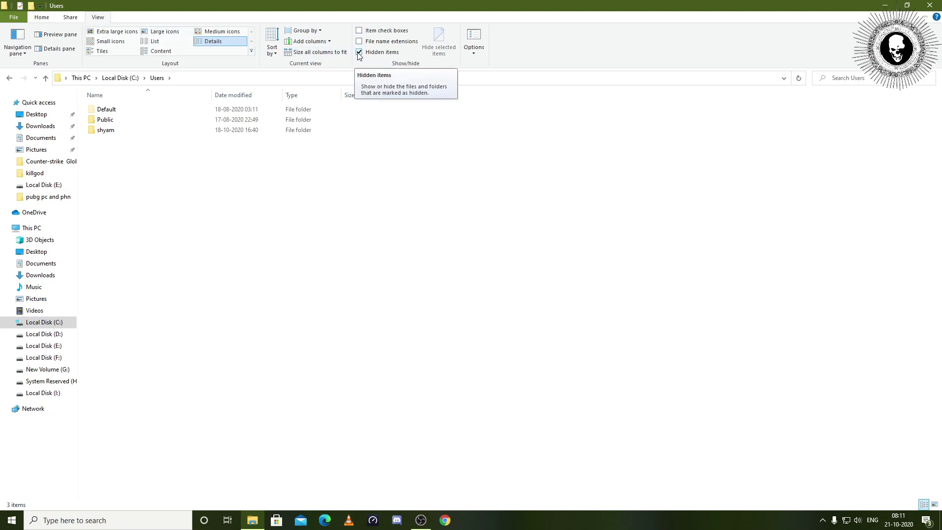
{"action": "double_click", "coordinate": [113, 137]}
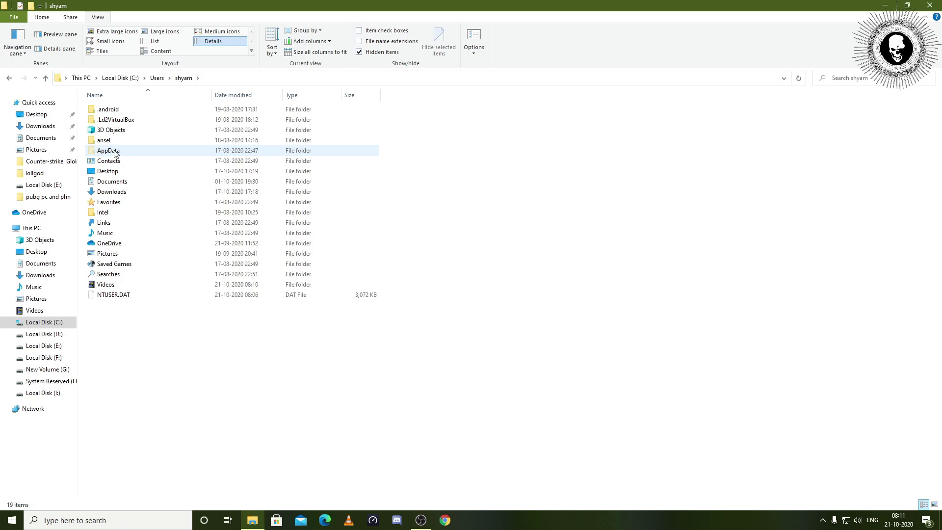
{"action": "left_click", "coordinate": [9, 78]}
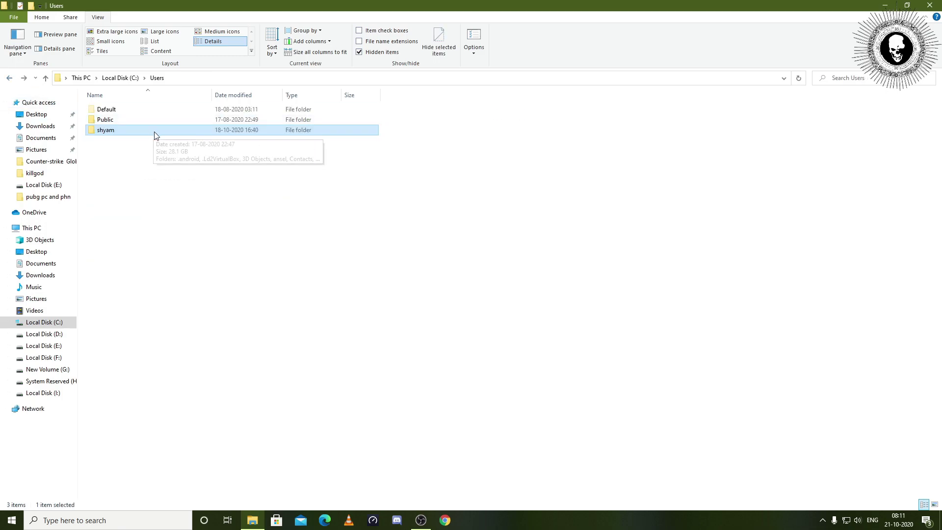
- Permanently delete the Tencent folder from AppData\Roaming in the user's profile folder
{"action": "double_click", "coordinate": [107, 131]}
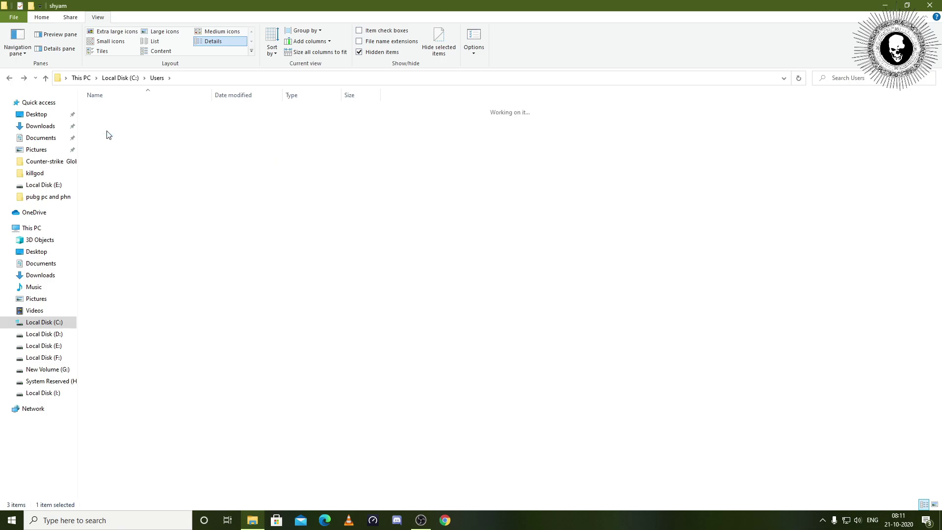
{"action": "double_click", "coordinate": [117, 151]}
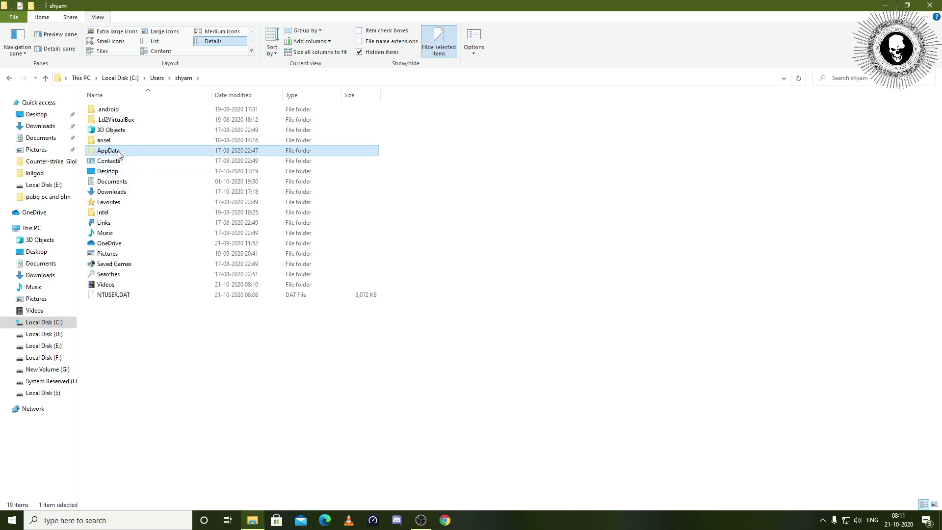
{"action": "double_click", "coordinate": [109, 130]}
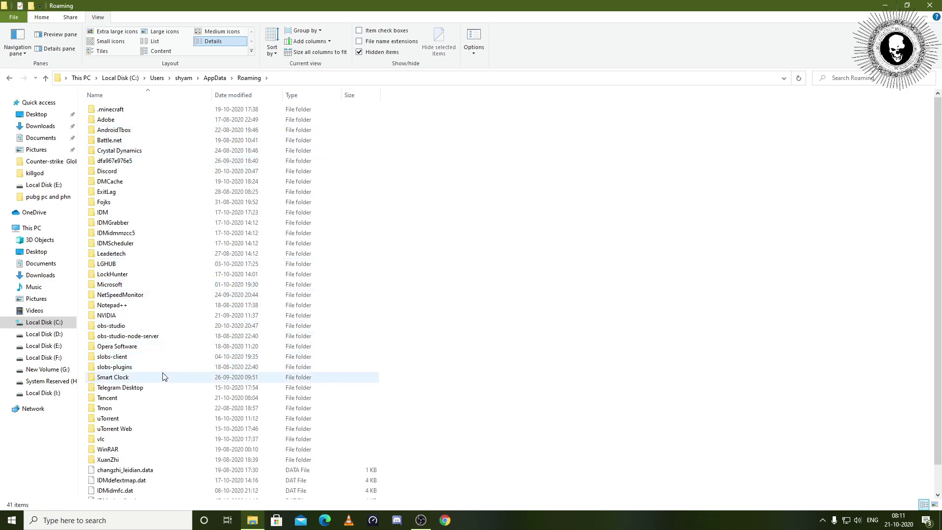
{"action": "left_click", "coordinate": [122, 402]}
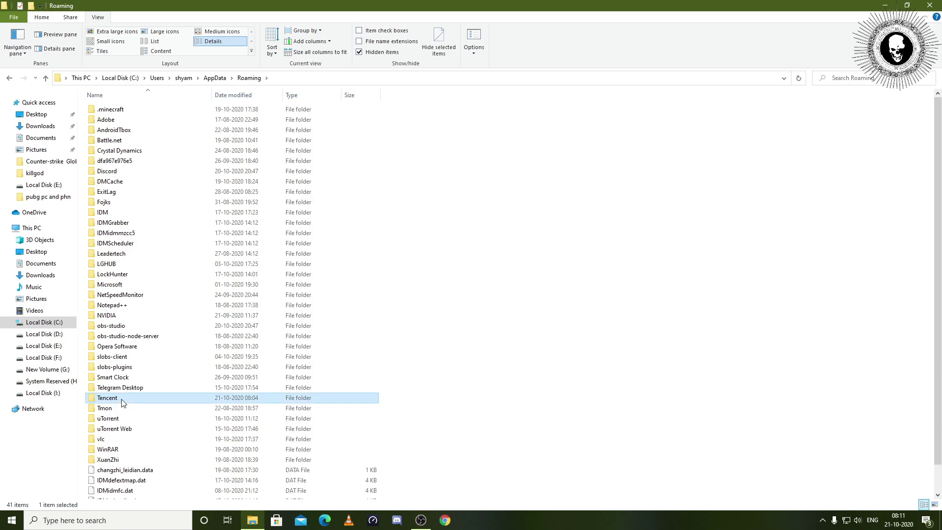
{"action": "key", "text": "shift+Delete"}
{"action": "key", "text": "Return"}
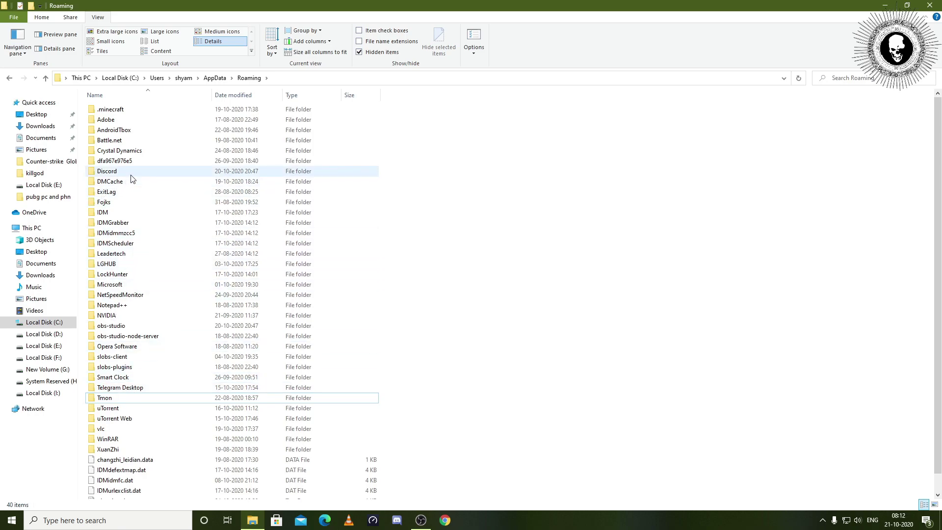
- Examine the rest of the Roaming folder and the LocalLow folder in AppData for emulator leftovers
{"action": "scroll", "coordinate": [131, 179], "scroll_direction": "down", "scroll_amount": 1}
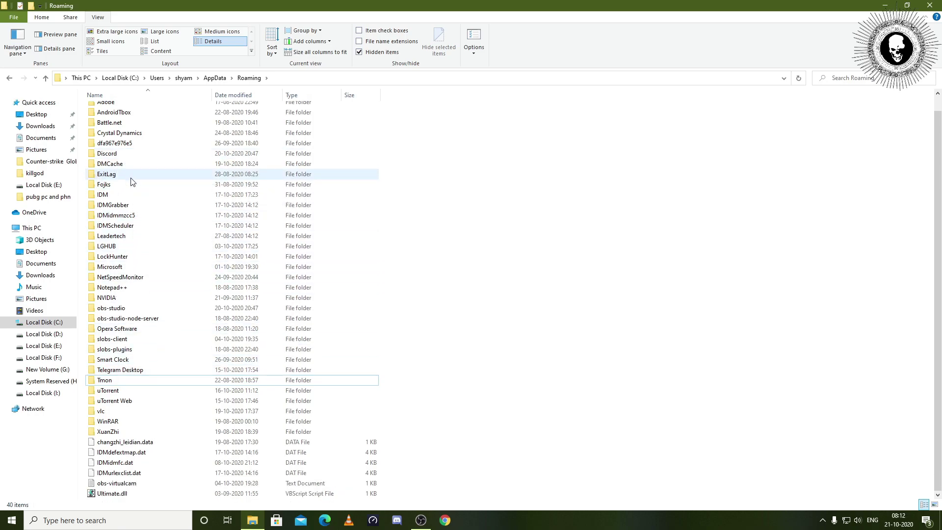
{"action": "scroll", "coordinate": [132, 182], "scroll_direction": "up", "scroll_amount": 1}
{"action": "left_click", "coordinate": [10, 78]}
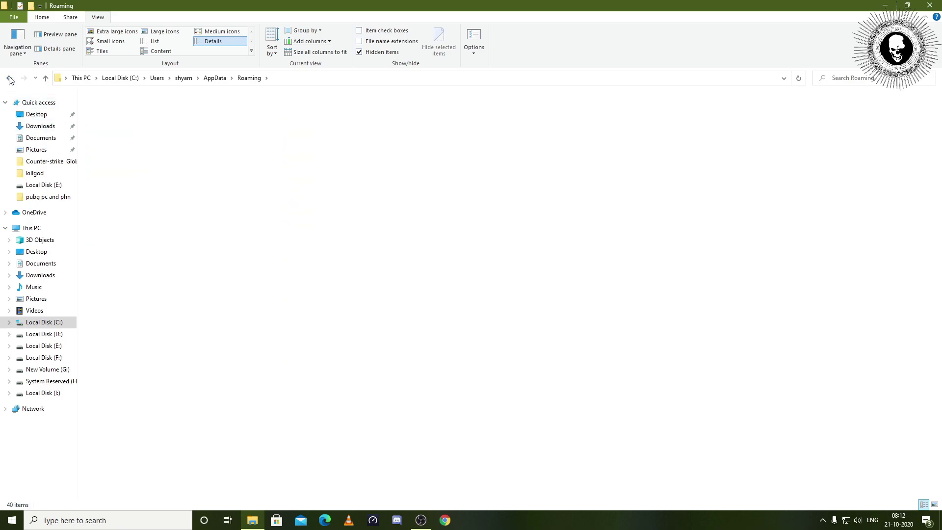
{"action": "double_click", "coordinate": [107, 120]}
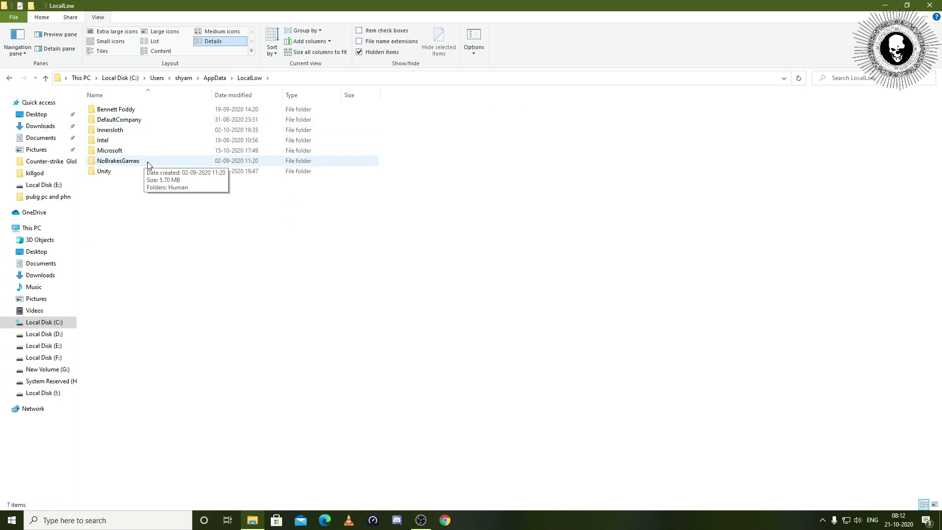
{"action": "key", "text": "alt+Left"}
- Permanently delete the Tencent folder from AppData\Local in the user's profile folder
{"action": "double_click", "coordinate": [106, 108]}
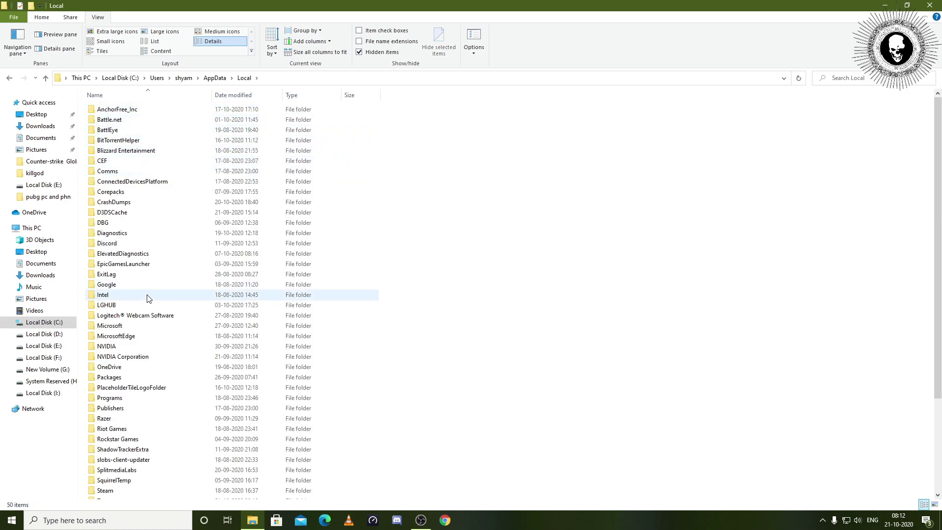
{"action": "scroll", "coordinate": [116, 479], "scroll_direction": "down", "scroll_amount": 1}
{"action": "left_click", "coordinate": [112, 482]}
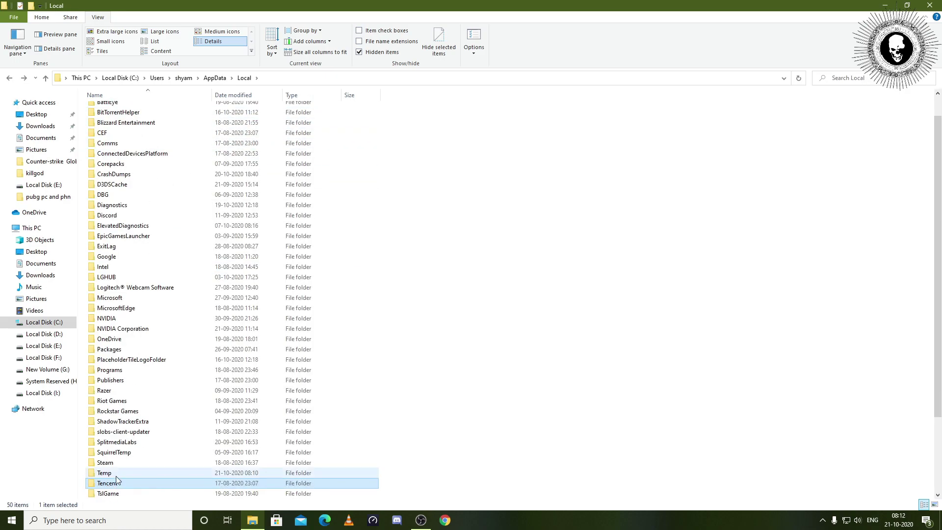
{"action": "key", "text": "shift+Delete"}
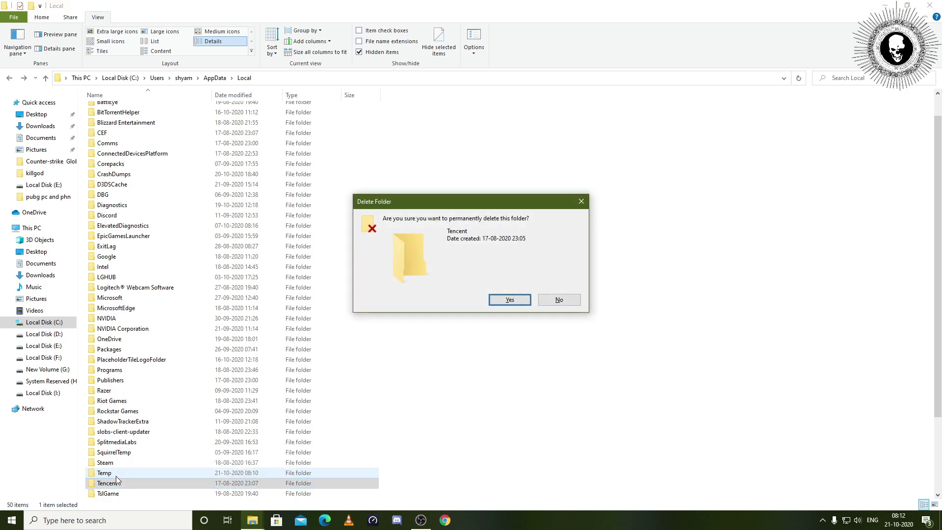
{"action": "key", "text": "Return"}
- Open the Temp folder inside AppData\Local
{"action": "scroll", "coordinate": [117, 479], "scroll_direction": "down", "scroll_amount": 3}
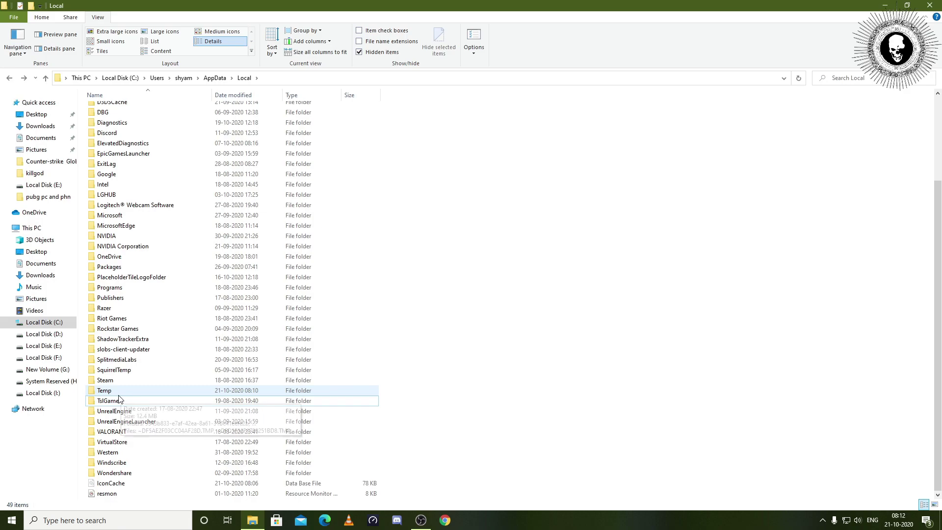
{"action": "left_click", "coordinate": [103, 392]}
{"action": "double_click", "coordinate": [104, 391]}
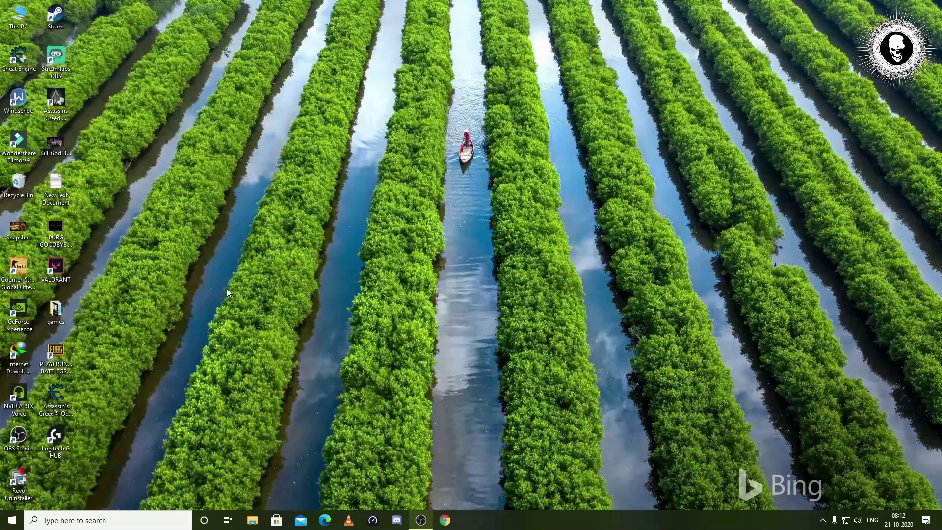
- Check the root of Local Disk (D:) for emulator leftovers and return to This PC
{"action": "double_click", "coordinate": [22, 20]}
{"action": "double_click", "coordinate": [274, 185]}
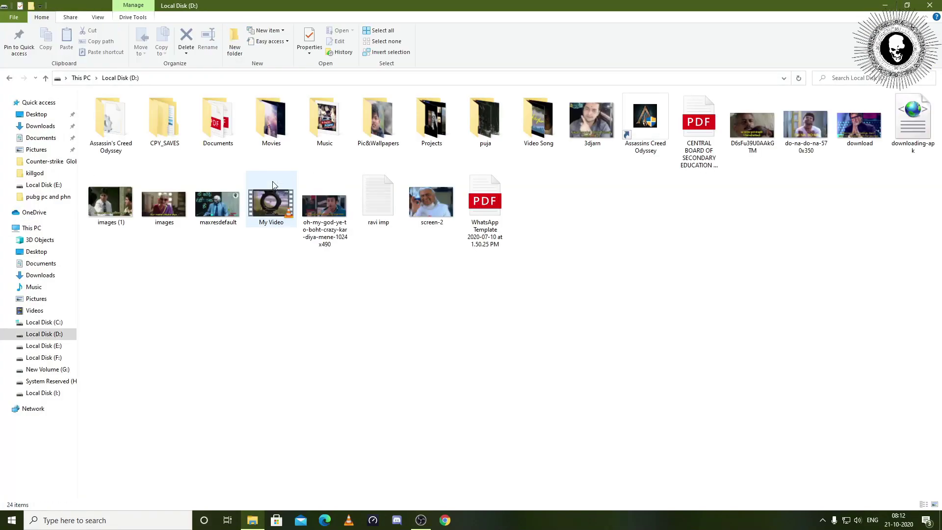
{"action": "key", "text": "alt+Left"}
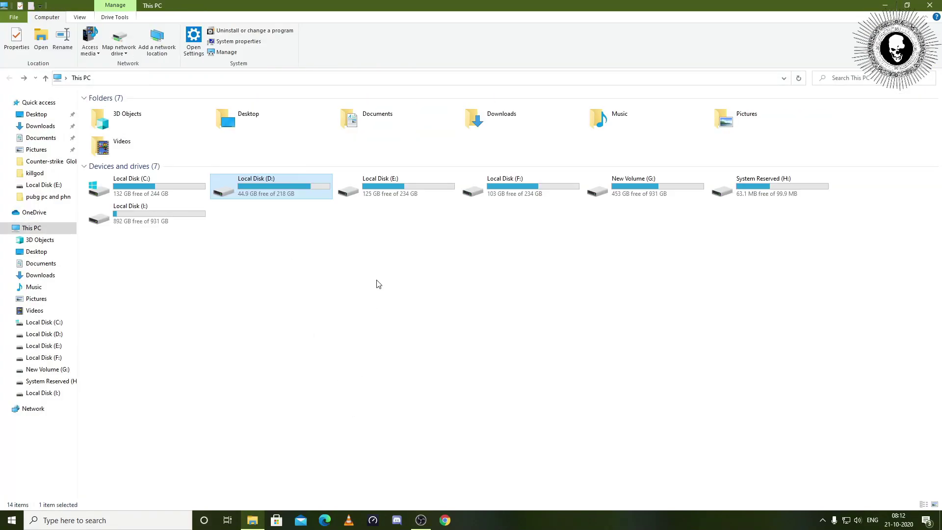
- Permanently delete the Temp folder from the root of Local Disk (I:)
{"action": "key", "text": "s"}
{"action": "double_click", "coordinate": [149, 225]}
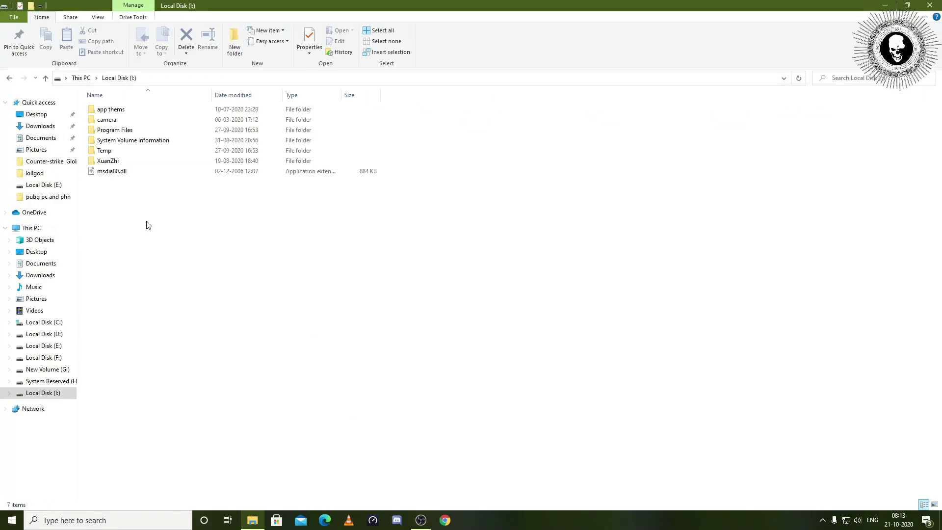
{"action": "key", "text": "t"}
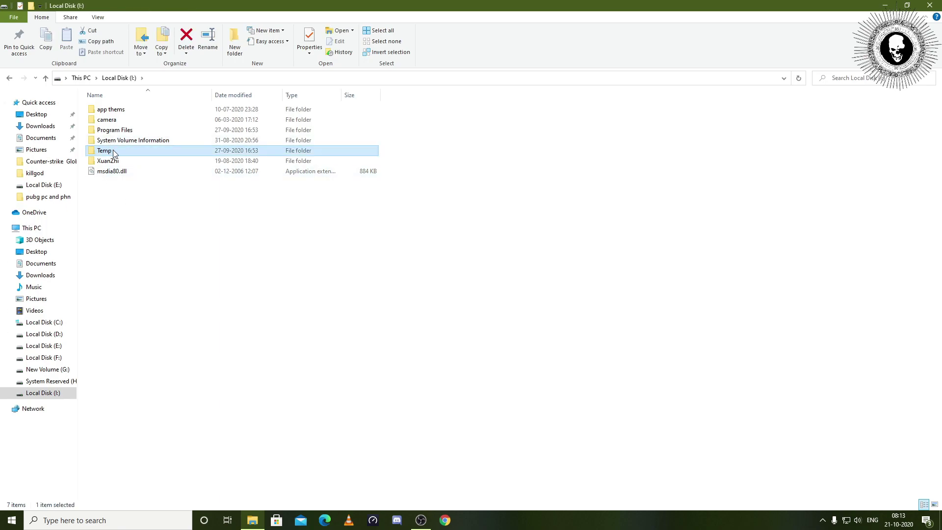
{"action": "key", "text": "shift+Delete"}
{"action": "key", "text": "Escape"}
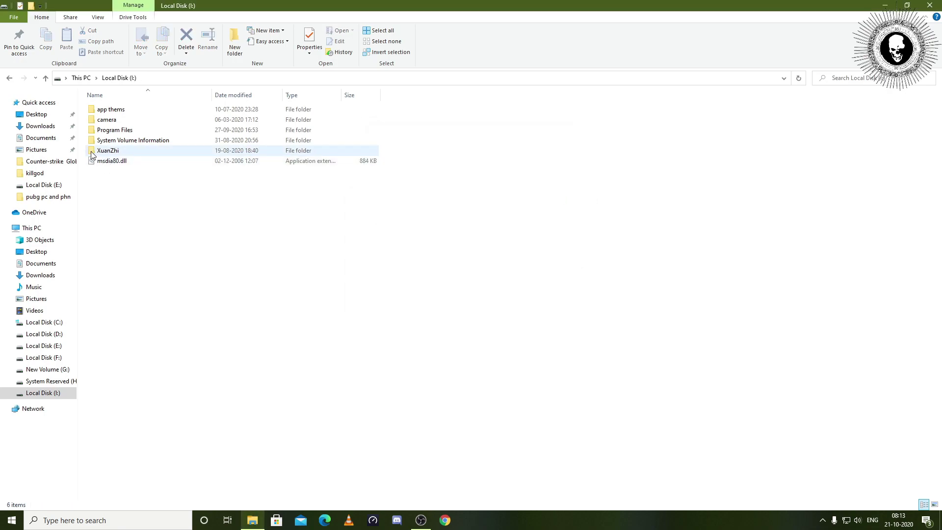
- Look inside the XuanZhi folder on Local Disk (I:) and permanently delete that folder
{"action": "double_click", "coordinate": [94, 152]}
{"action": "key", "text": "alt+Left"}
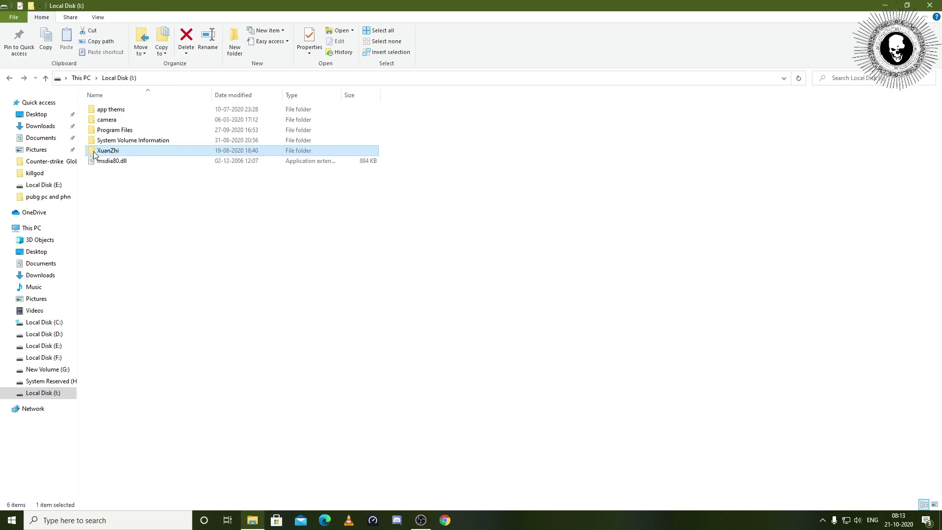
{"action": "key", "text": "F2"}
{"action": "key", "text": "BackSpace"}
{"action": "key", "text": "Escape"}
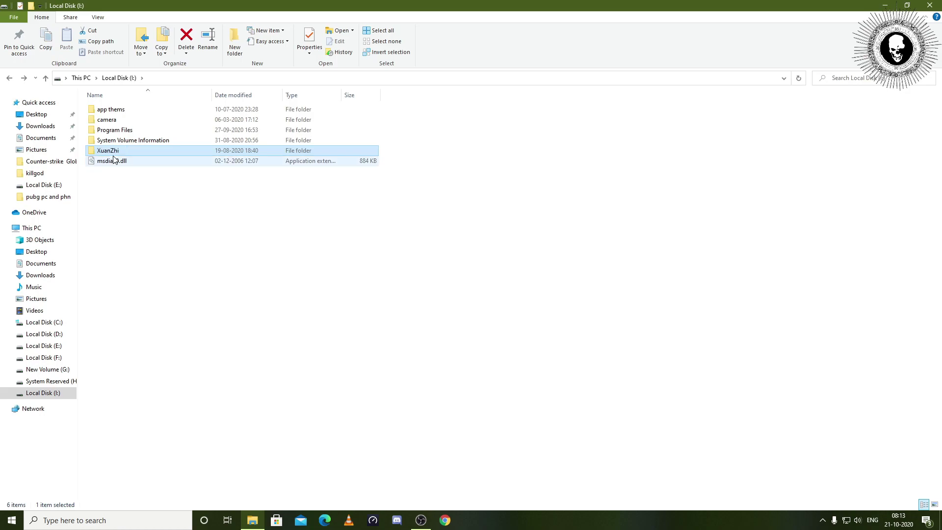
{"action": "key", "text": "shift+Delete"}
{"action": "key", "text": "Return"}
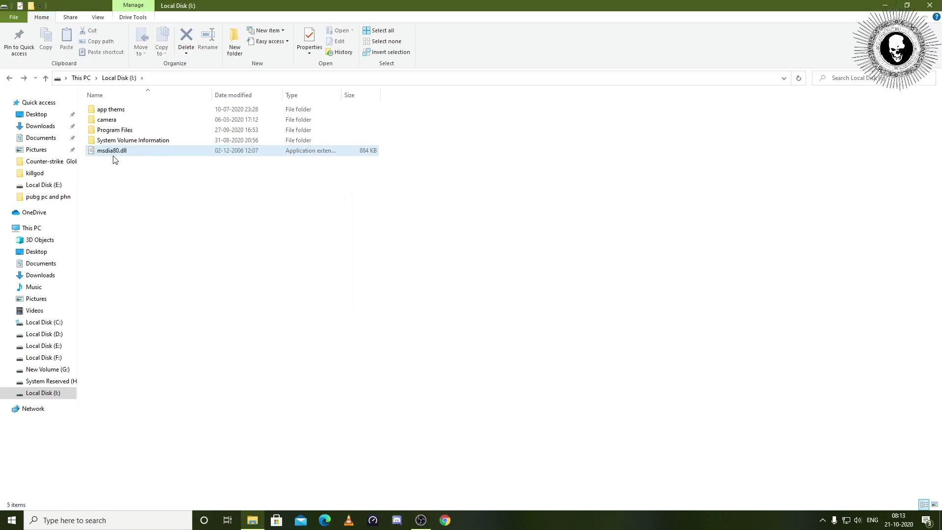
- Check the contents of Program Files on Local Disk (I:), permanently delete that folder and close File Explorer
{"action": "double_click", "coordinate": [112, 130]}
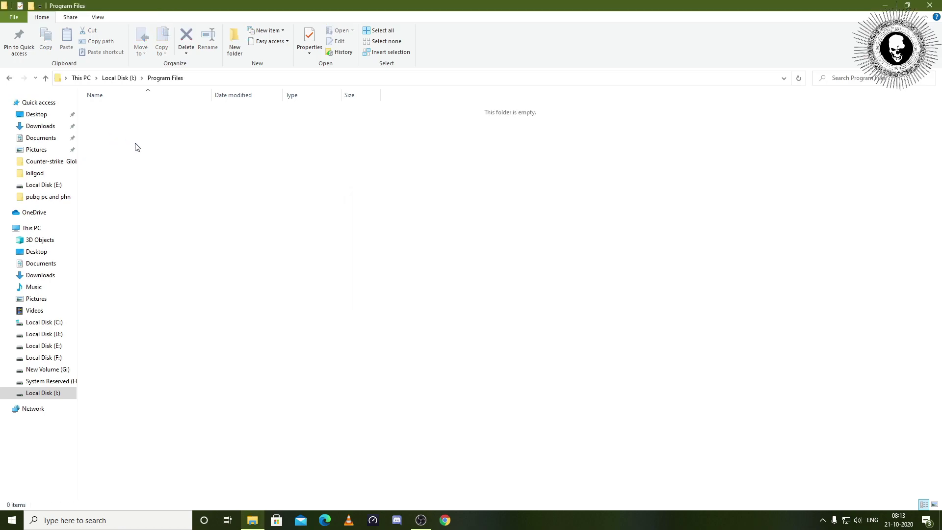
{"action": "key", "text": "BackSpace"}
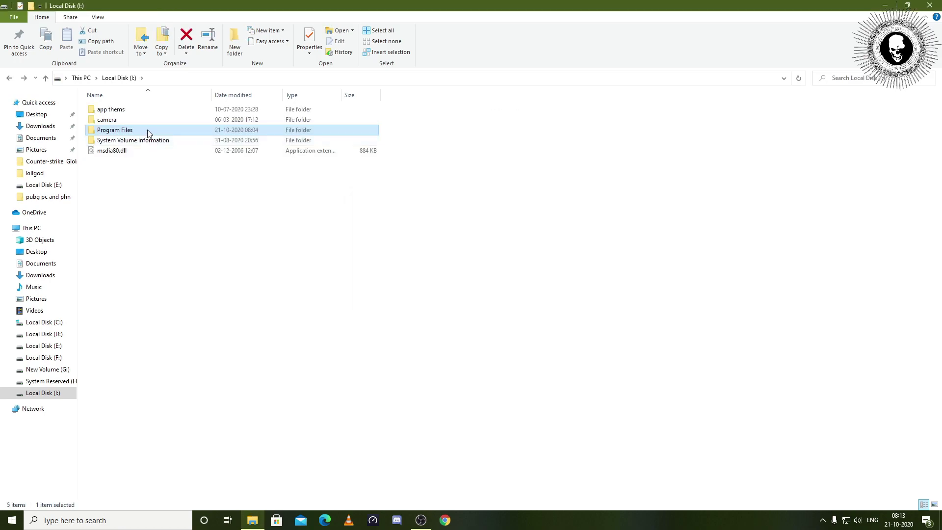
{"action": "key", "text": "shift+Delete"}
{"action": "key", "text": "Return"}
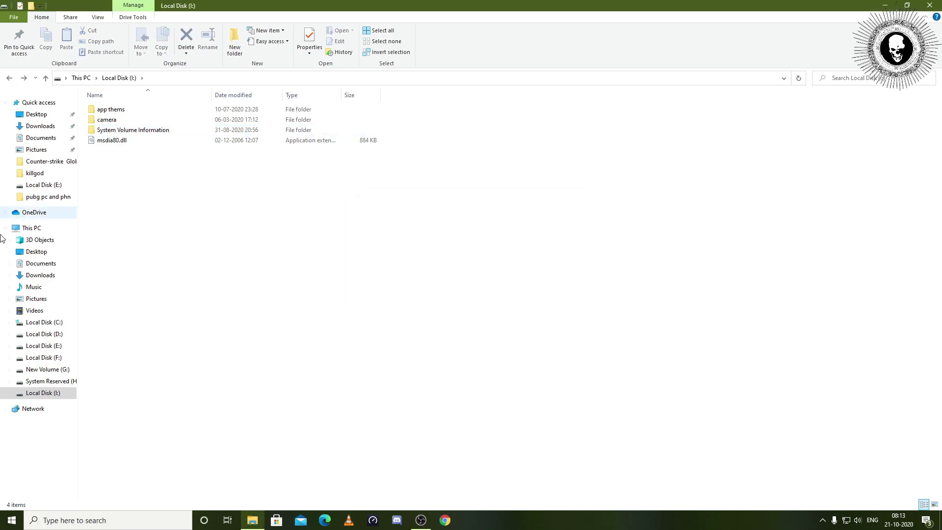
{"action": "left_click", "coordinate": [930, 5]}
- Open the %temp% folder through Run, permanently delete all its contents while skipping files in use, and return to the desktop
{"action": "key", "text": "super+r"}
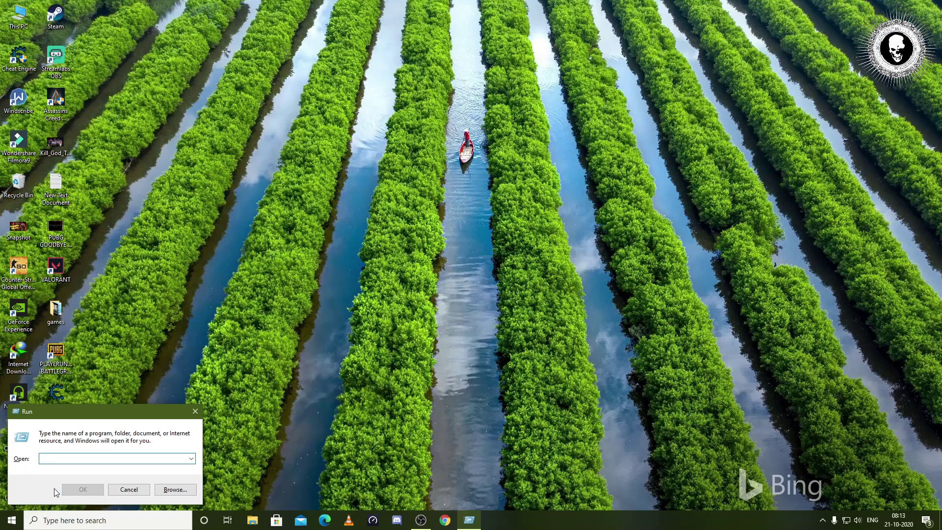
{"action": "type", "text": "%"}
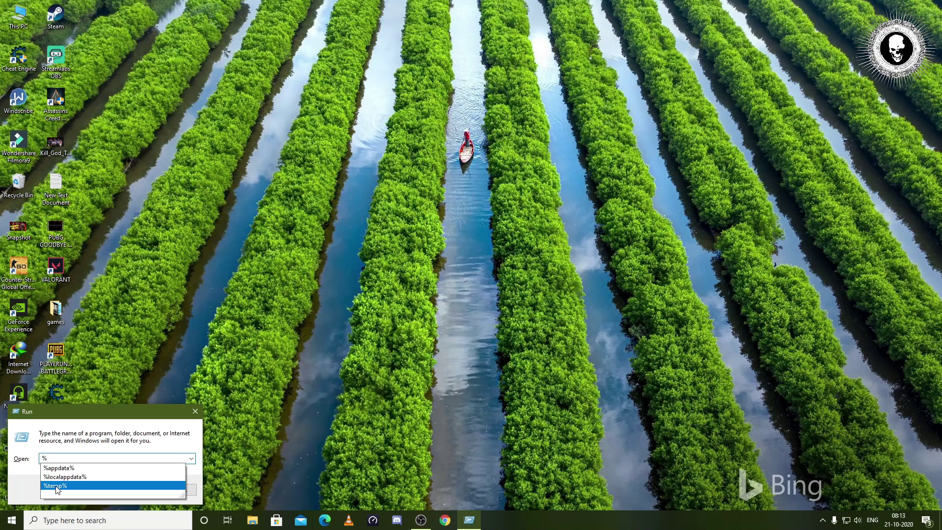
{"action": "left_click", "coordinate": [57, 485]}
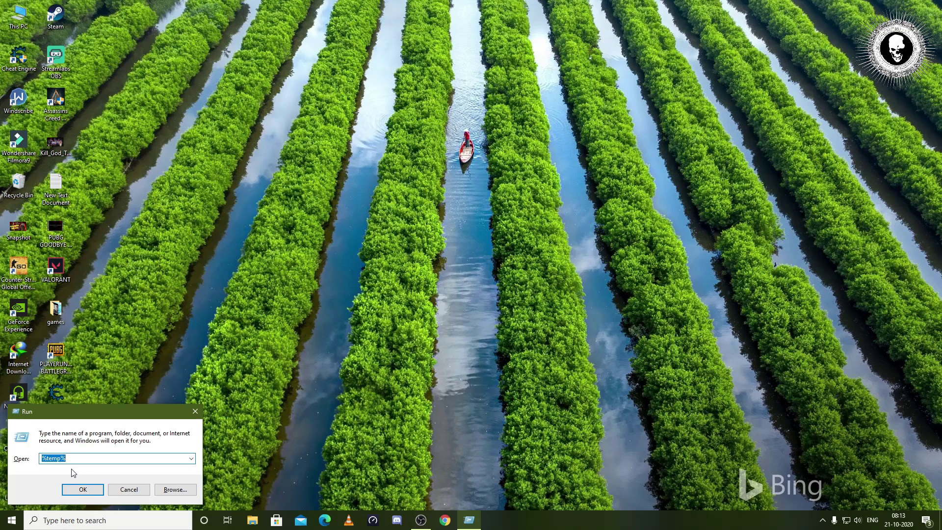
{"action": "left_click", "coordinate": [87, 490]}
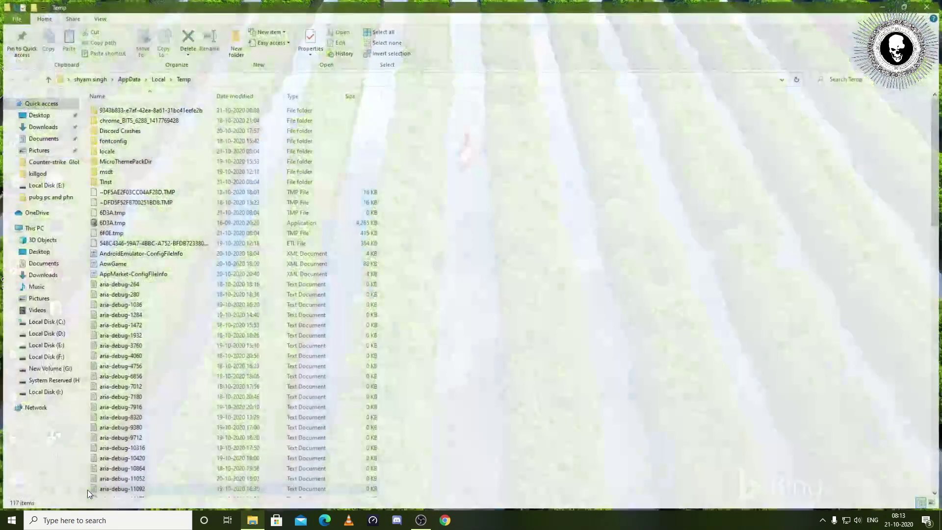
{"action": "key", "text": "ctrl+a"}
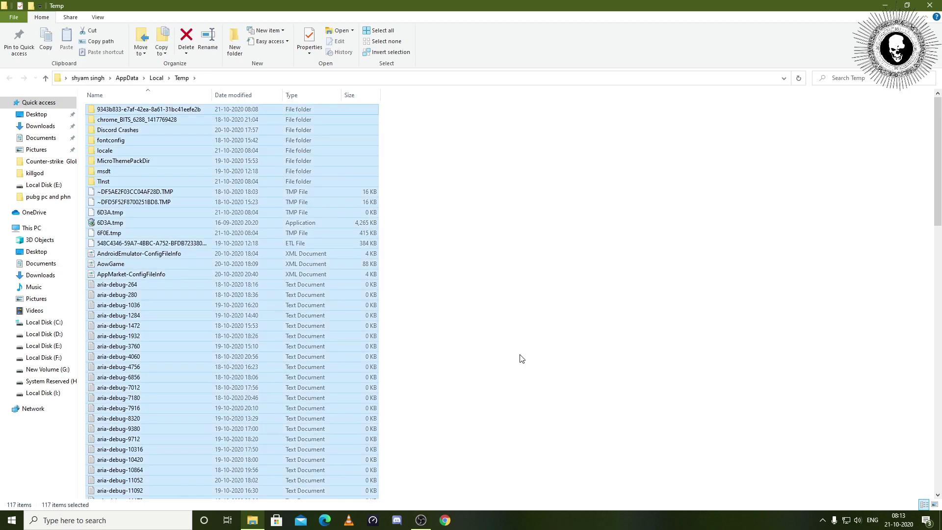
{"action": "key", "text": "shift+Delete"}
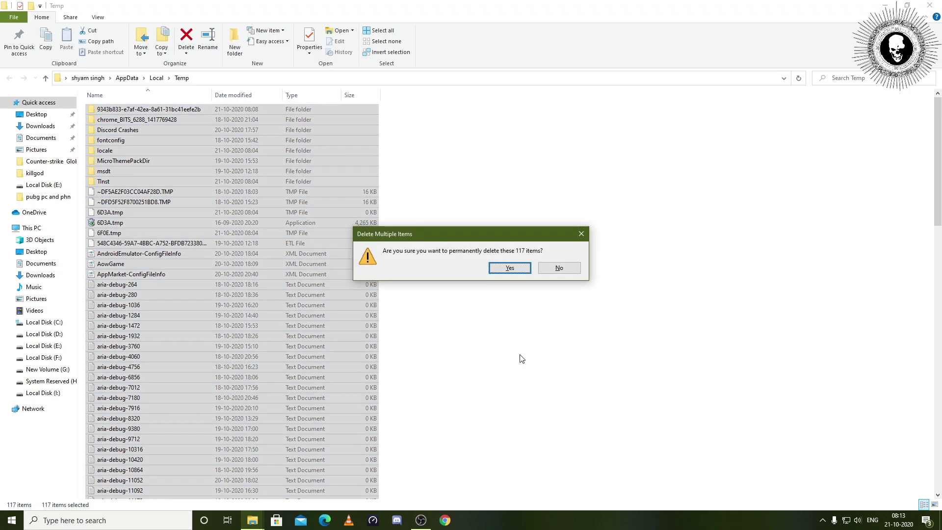
{"action": "key", "text": "Return"}
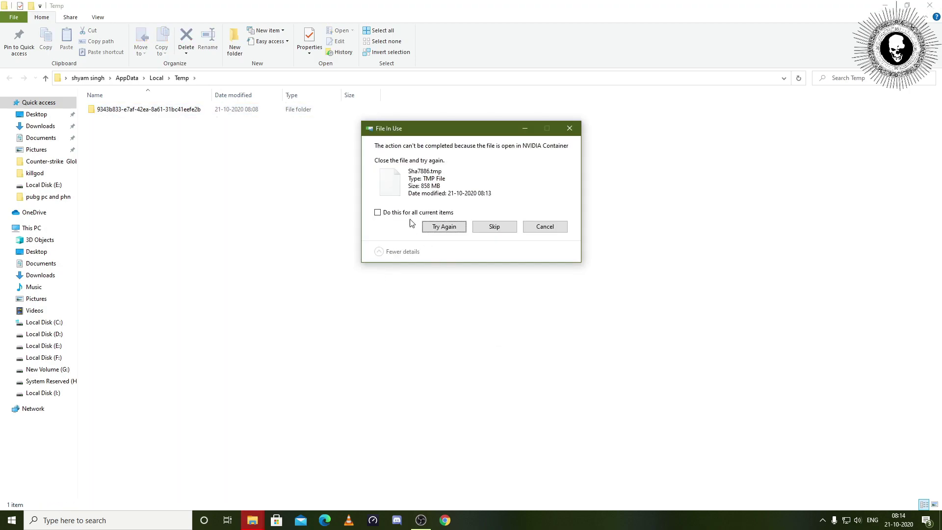
{"action": "left_click", "coordinate": [443, 228]}
{"action": "left_click", "coordinate": [400, 215]}
{"action": "left_click", "coordinate": [491, 228]}
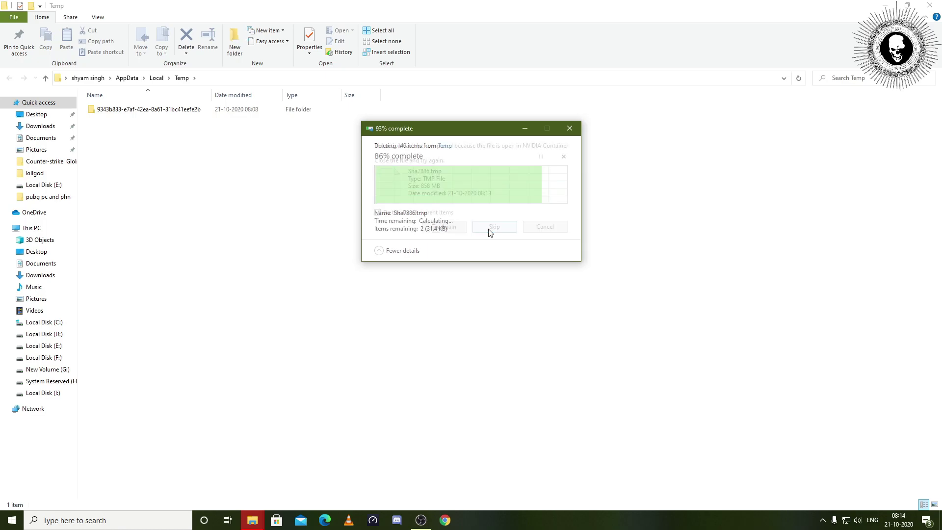
{"action": "key", "text": "super+d"}
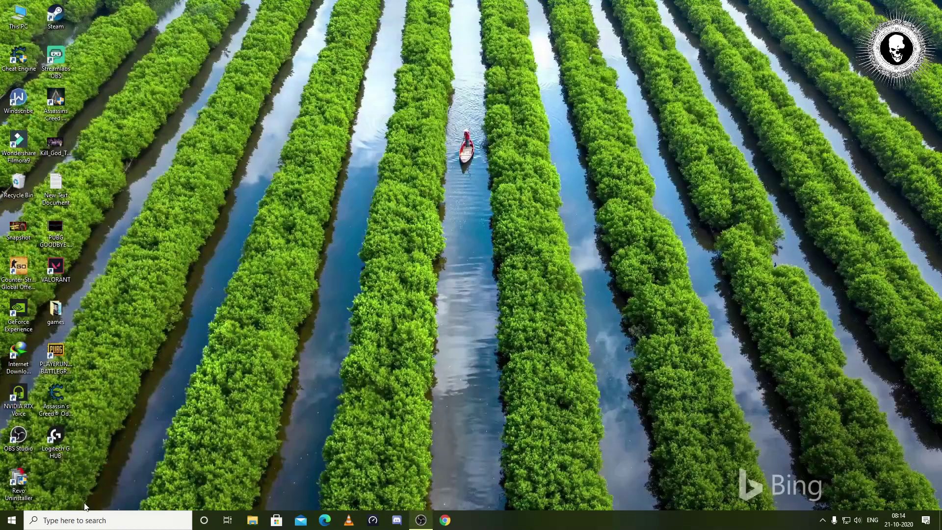
- Open the Windows Temp folder with the Run command temp, permanently delete all its items with administrator permission for all, and close the window
{"action": "left_click", "coordinate": [68, 520]}
{"action": "key", "text": "super+r"}
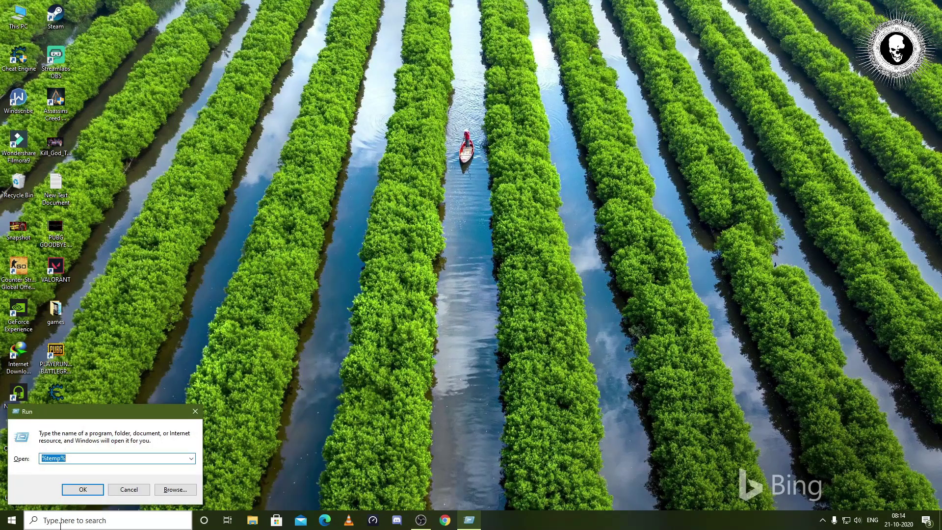
{"action": "key", "text": "BackSpace"}
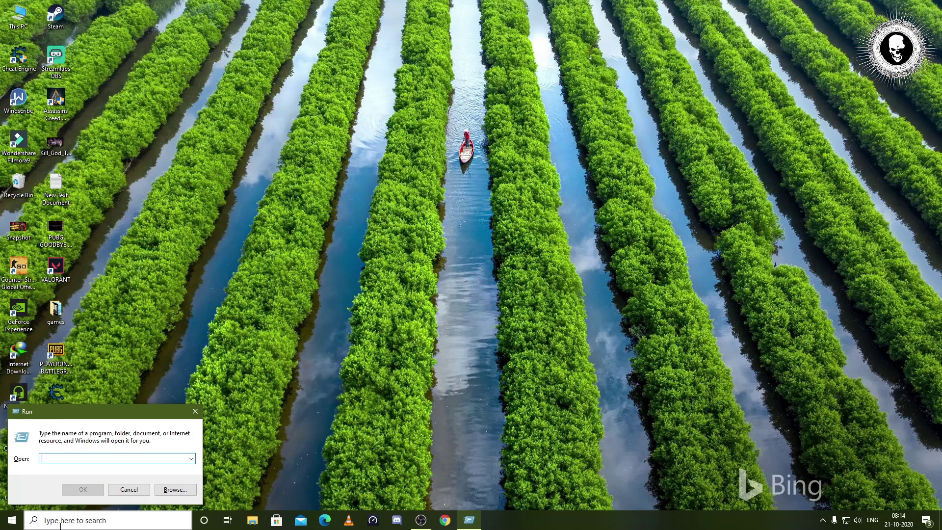
{"action": "type", "text": "tem"}
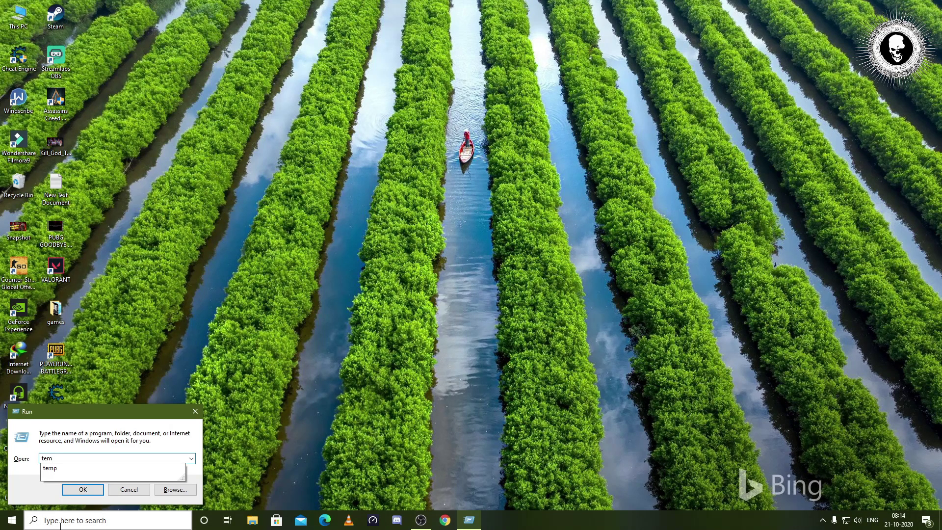
{"action": "left_click", "coordinate": [72, 477]}
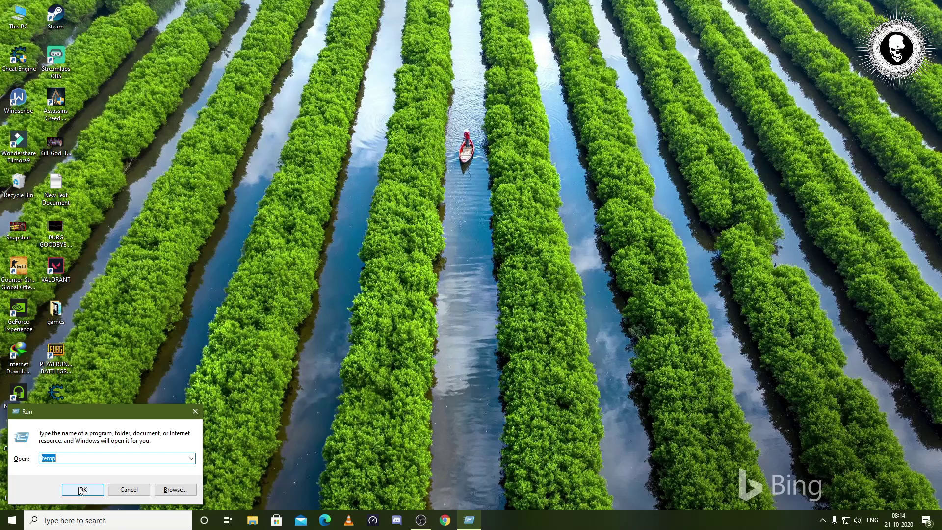
{"action": "left_click", "coordinate": [78, 486]}
{"action": "key", "text": "ctrl+a"}
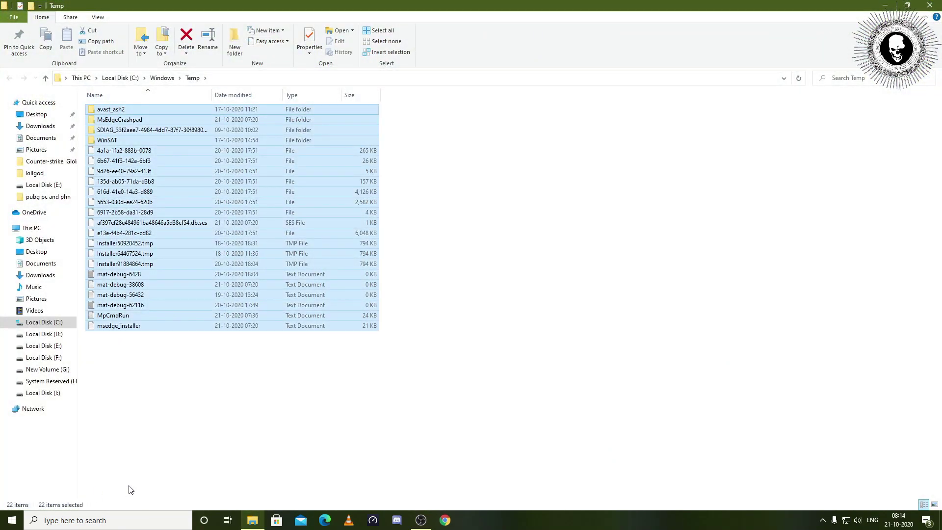
{"action": "key", "text": "shift+Delete"}
{"action": "key", "text": "Return"}
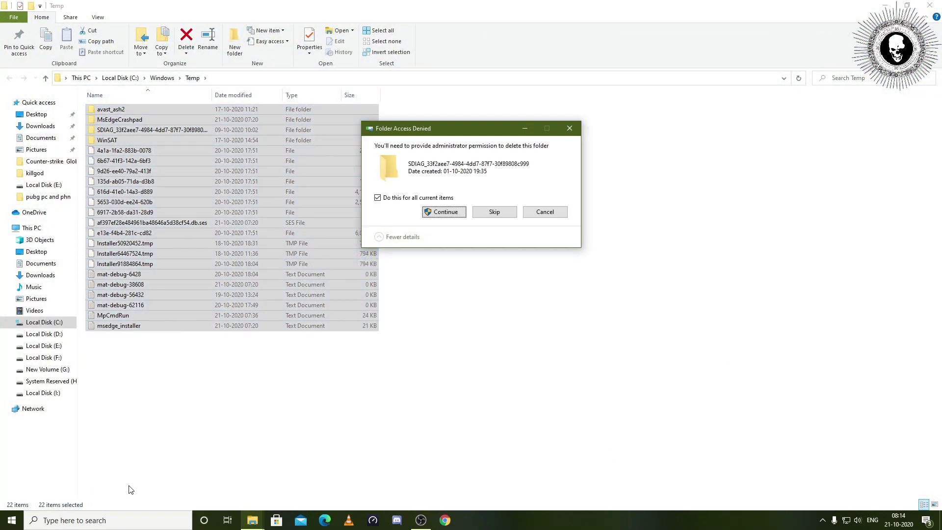
{"action": "left_click", "coordinate": [442, 212]}
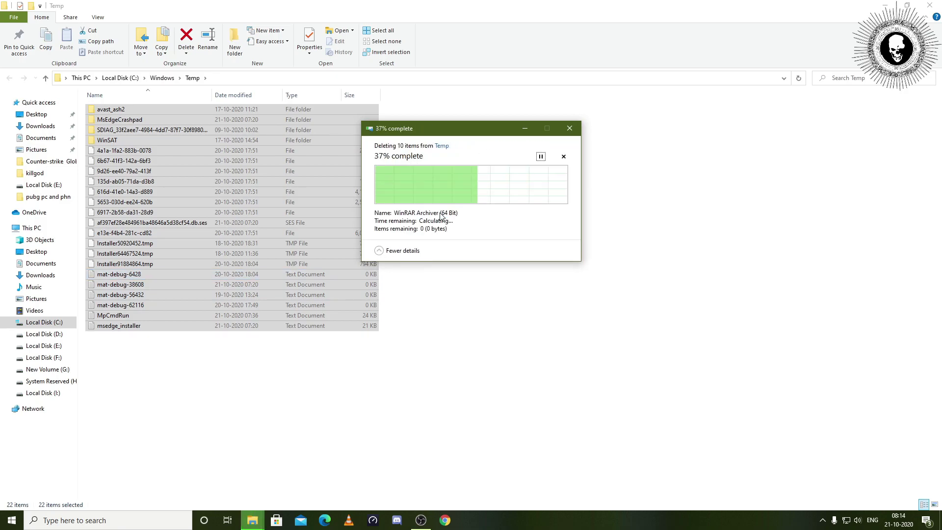
{"action": "left_click", "coordinate": [930, 5]}
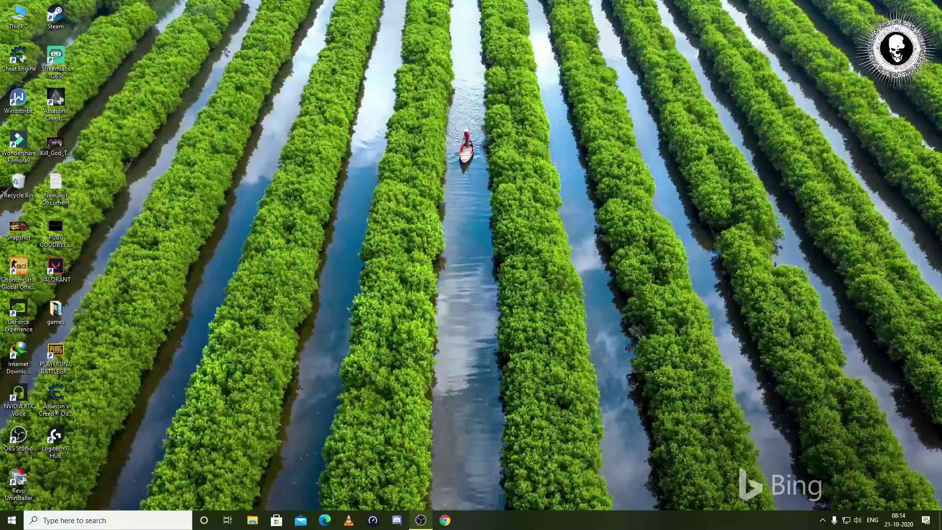
{"action": "right_click", "coordinate": [351, 237]}
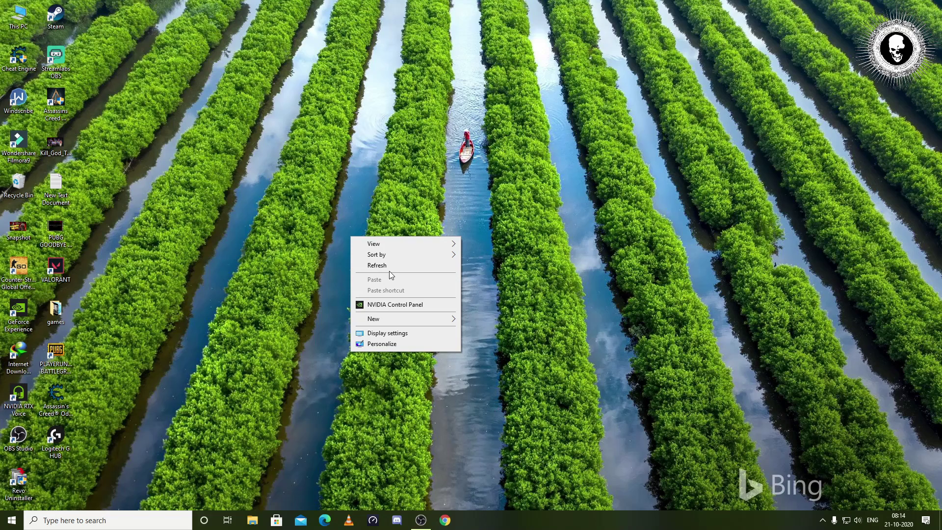
{"action": "left_click", "coordinate": [390, 266]}
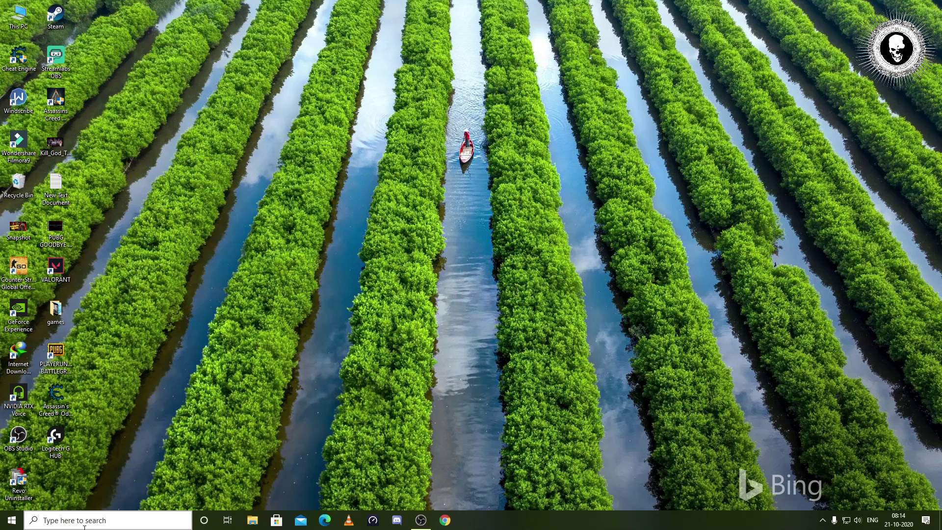
{"action": "left_click", "coordinate": [19, 15]}
- Open Registry Editor and delete the Tencent key with all its subkeys under HKEY_CURRENT_USER\SOFTWARE
{"action": "left_click", "coordinate": [77, 519]}
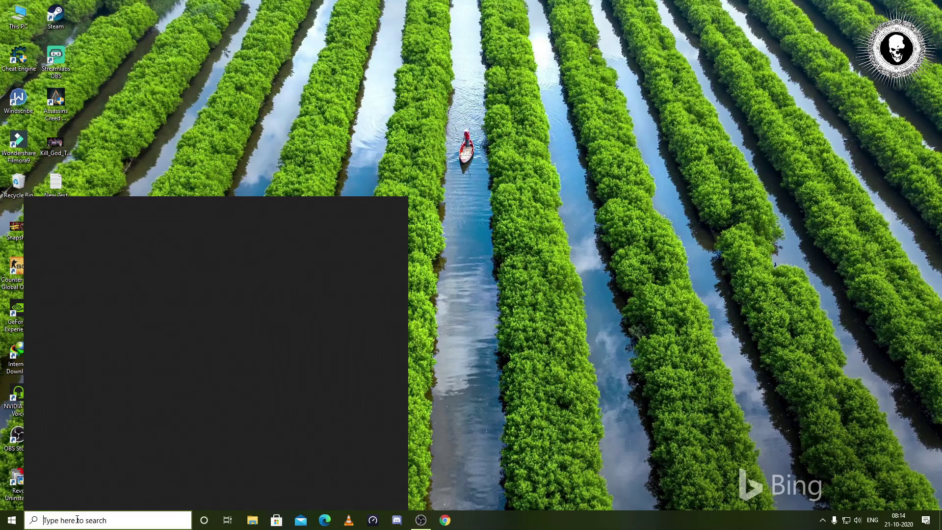
{"action": "type", "text": "r"}
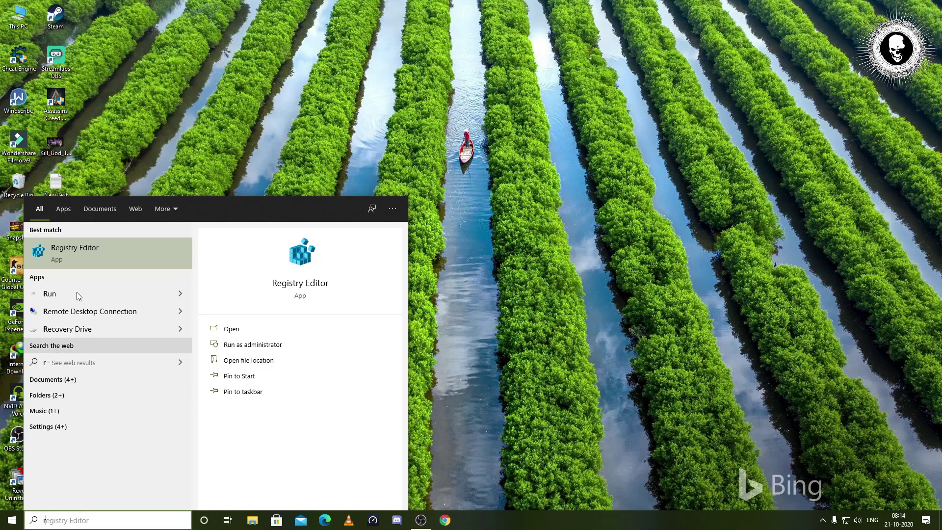
{"action": "left_click", "coordinate": [74, 253]}
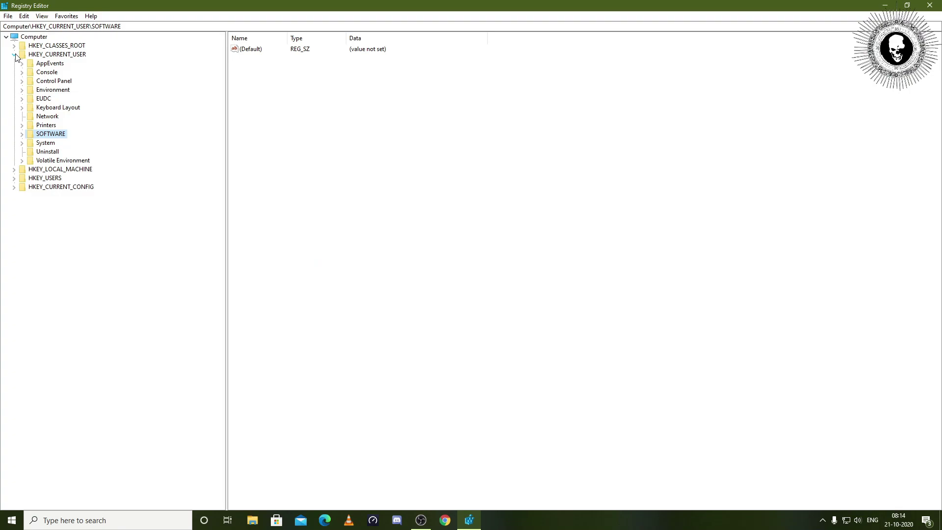
{"action": "double_click", "coordinate": [43, 57]}
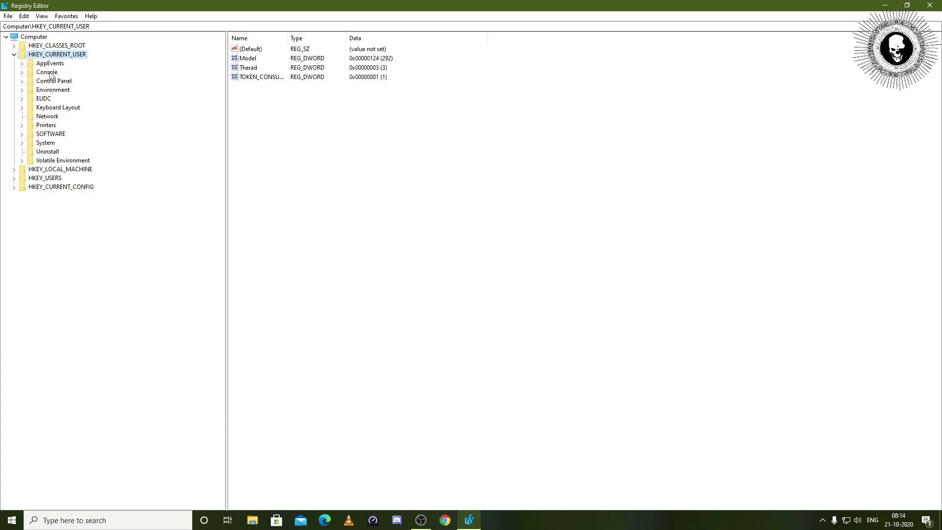
{"action": "double_click", "coordinate": [50, 134]}
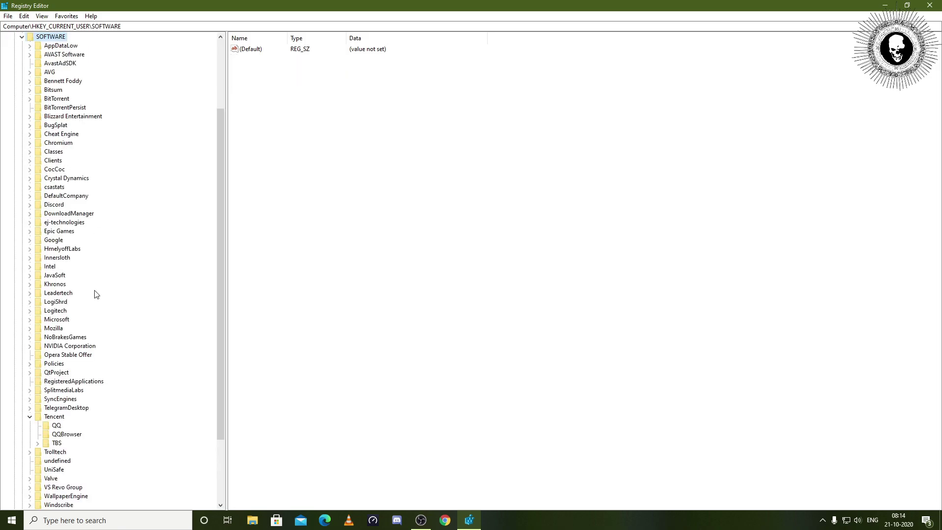
{"action": "left_click", "coordinate": [58, 418]}
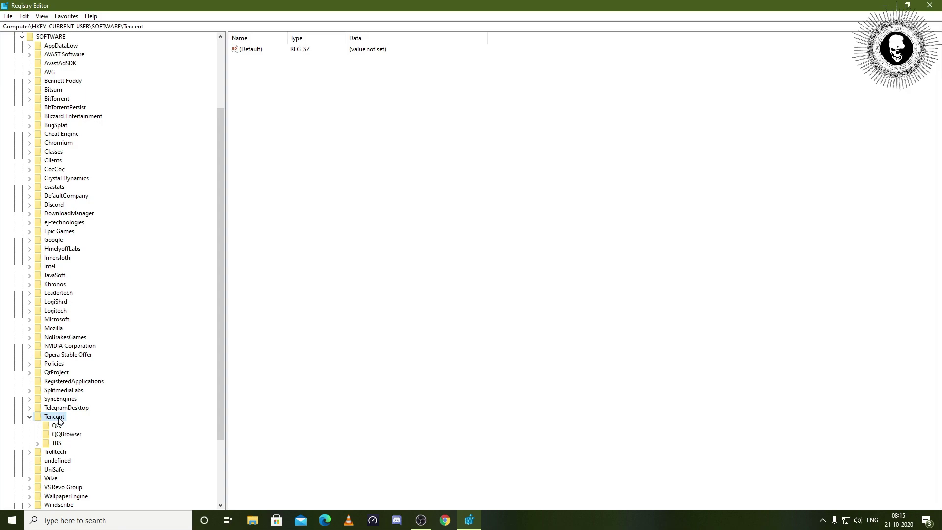
{"action": "key", "text": "Delete"}
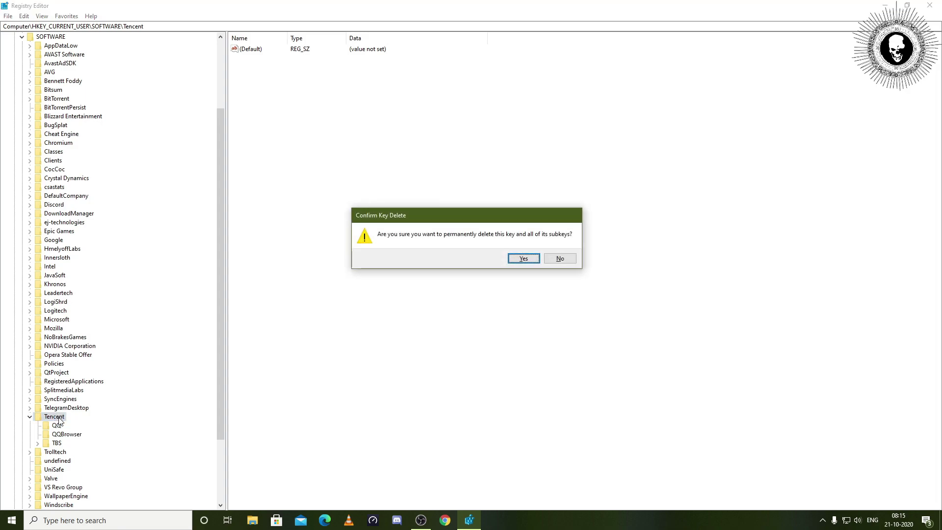
{"action": "left_click", "coordinate": [520, 260]}
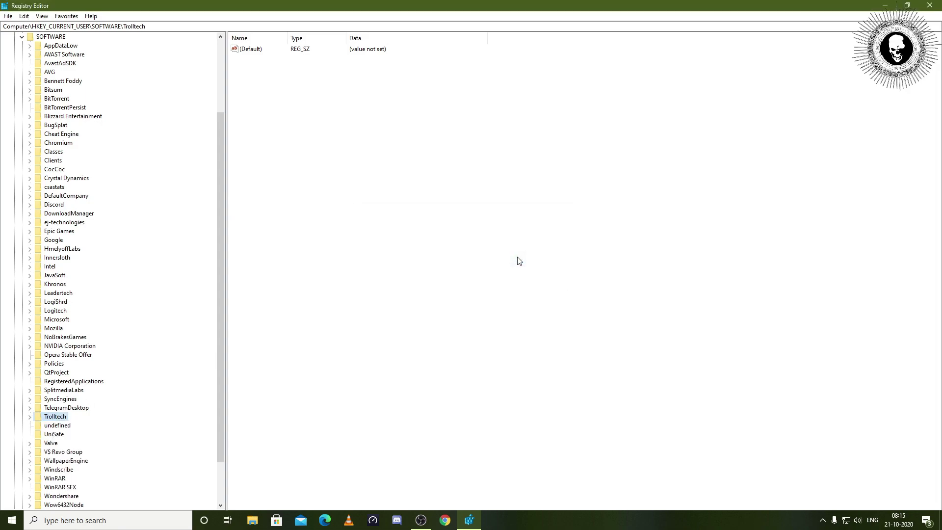
- Look through the remaining SOFTWARE keys for leftovers, collapse HKEY_CURRENT_USER and close Registry Editor
{"action": "scroll", "coordinate": [131, 454], "scroll_direction": "down", "scroll_amount": 2}
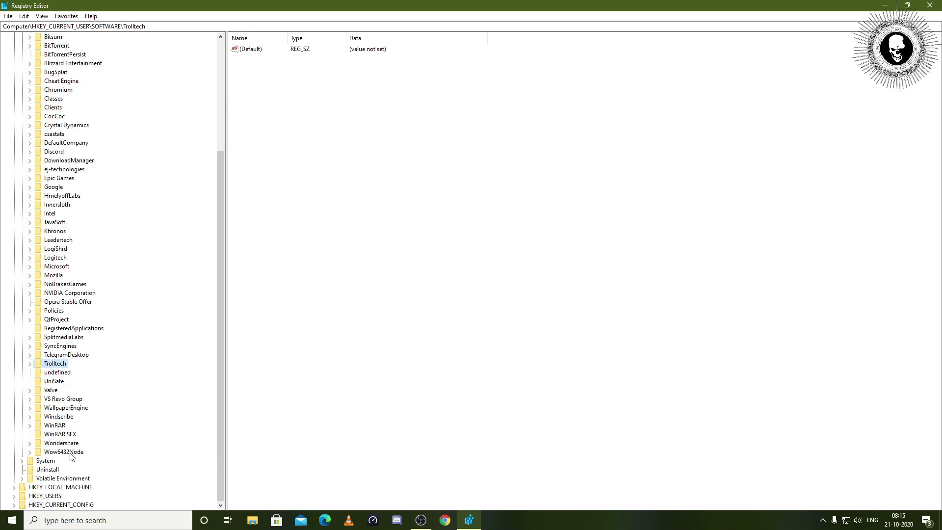
{"action": "scroll", "coordinate": [52, 480], "scroll_direction": "up", "scroll_amount": 6}
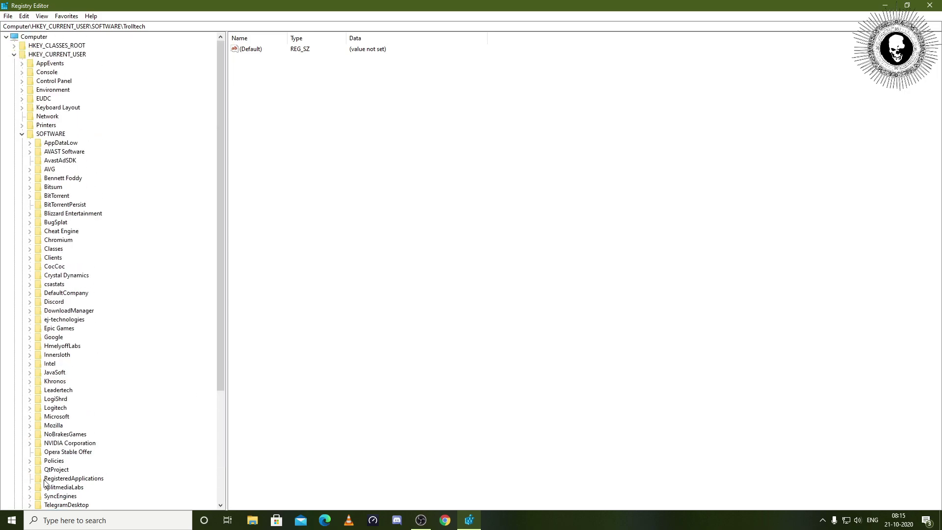
{"action": "left_click", "coordinate": [17, 56]}
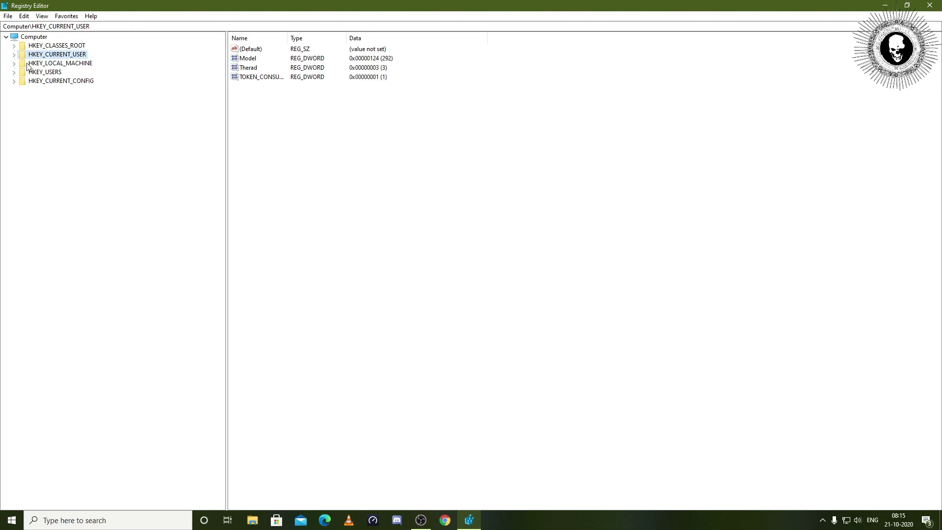
{"action": "left_click", "coordinate": [929, 5]}
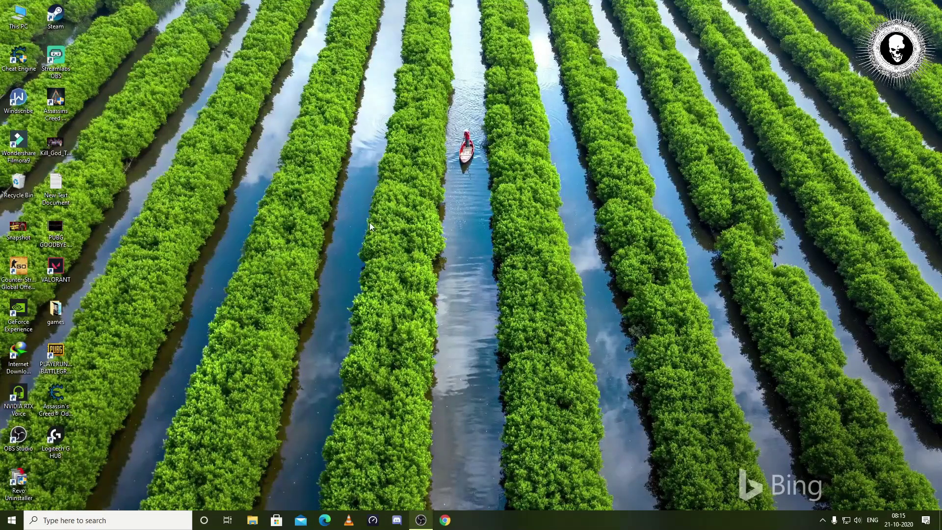
{"action": "right_click", "coordinate": [373, 158]}
{"action": "left_click", "coordinate": [392, 187]}
{"action": "right_click", "coordinate": [359, 160]}
{"action": "left_click", "coordinate": [373, 185]}
{"action": "right_click", "coordinate": [371, 176]}
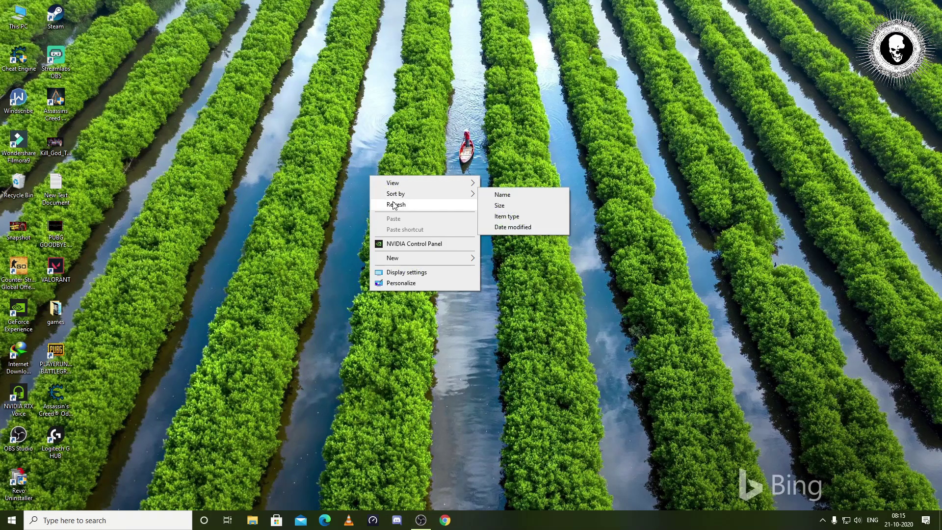
{"action": "left_click", "coordinate": [394, 205]}
{"action": "right_click", "coordinate": [378, 185]}
{"action": "left_click", "coordinate": [393, 215]}
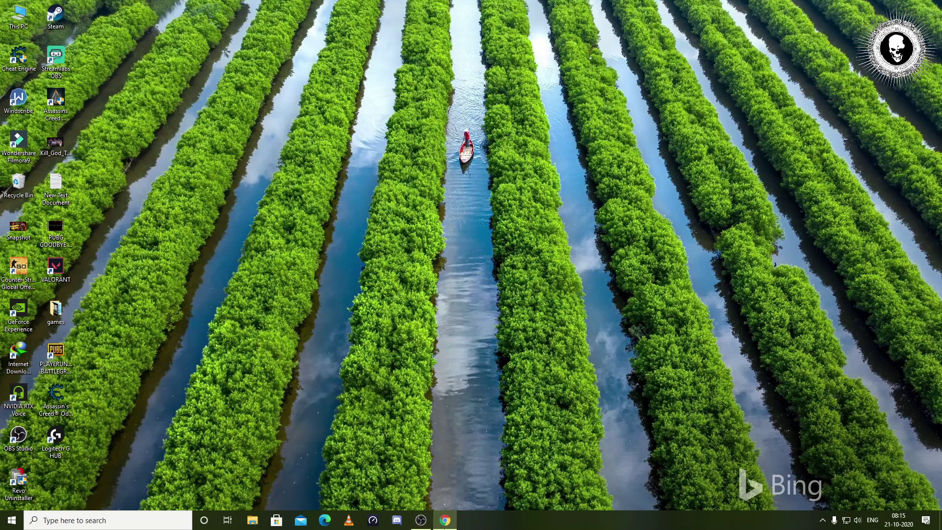
- Switch to Chrome and open the gameloop.mobi result "GameLoop Official 3.2 - Download Best Emulator PC (Beta 7.1)" from the gameloop download search
{"action": "double_click", "coordinate": [382, 60]}
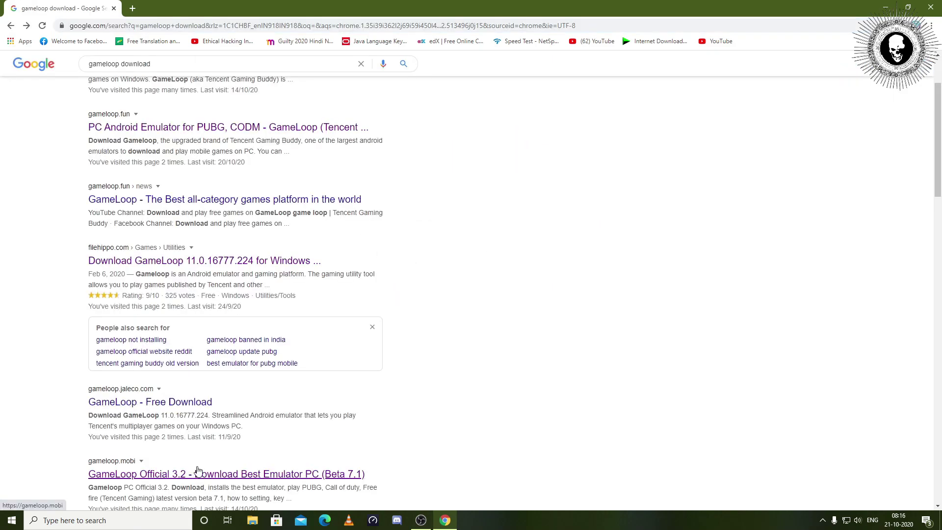
{"action": "left_click", "coordinate": [240, 479]}
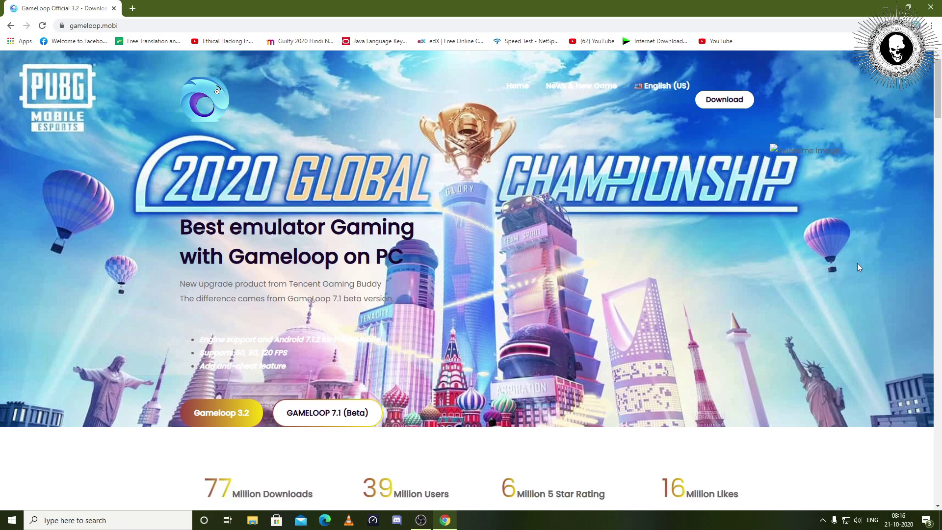
- Open the GAMELOOP 7.1 (Beta) downloads page, download the China / Chinese 4.4 installer, and close the download-complete dialog
{"action": "left_click", "coordinate": [334, 423]}
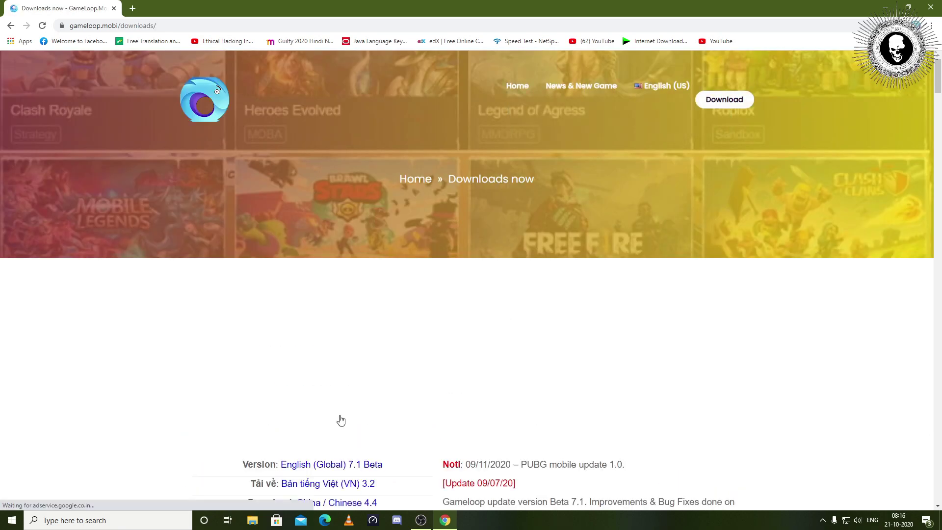
{"action": "scroll", "coordinate": [341, 419], "scroll_direction": "down", "scroll_amount": 2}
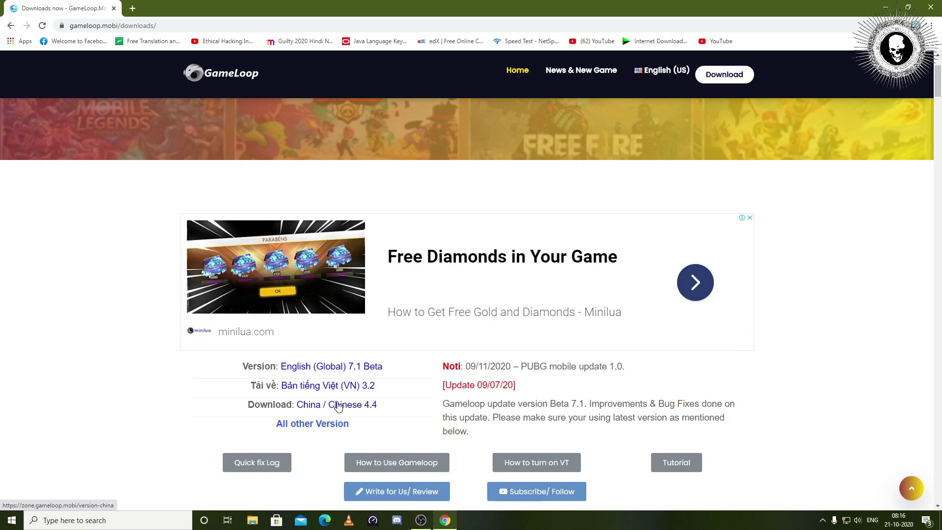
{"action": "left_click", "coordinate": [338, 405]}
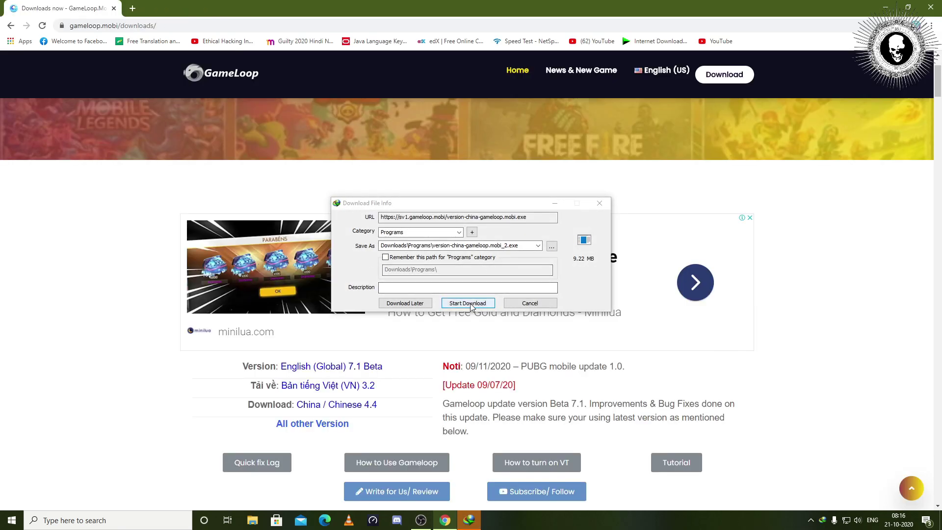
{"action": "left_click", "coordinate": [469, 303]}
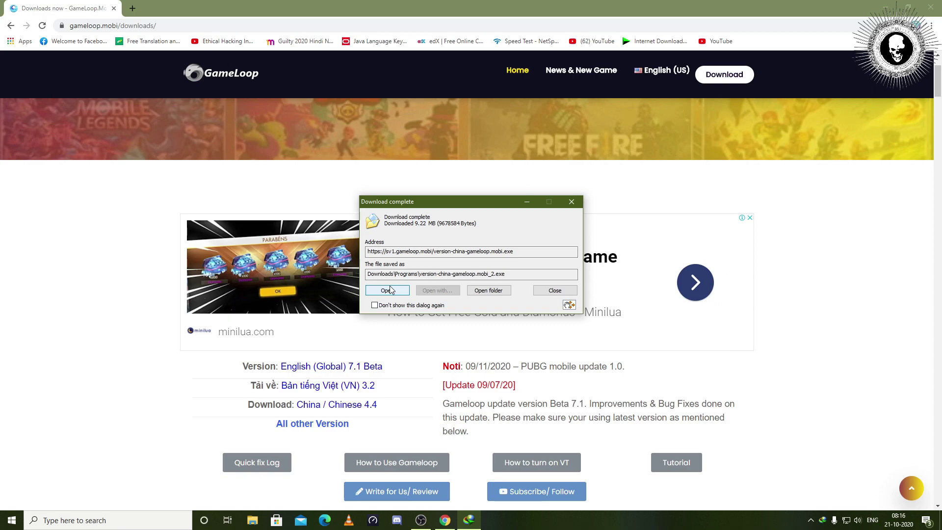
{"action": "left_click", "coordinate": [572, 201]}
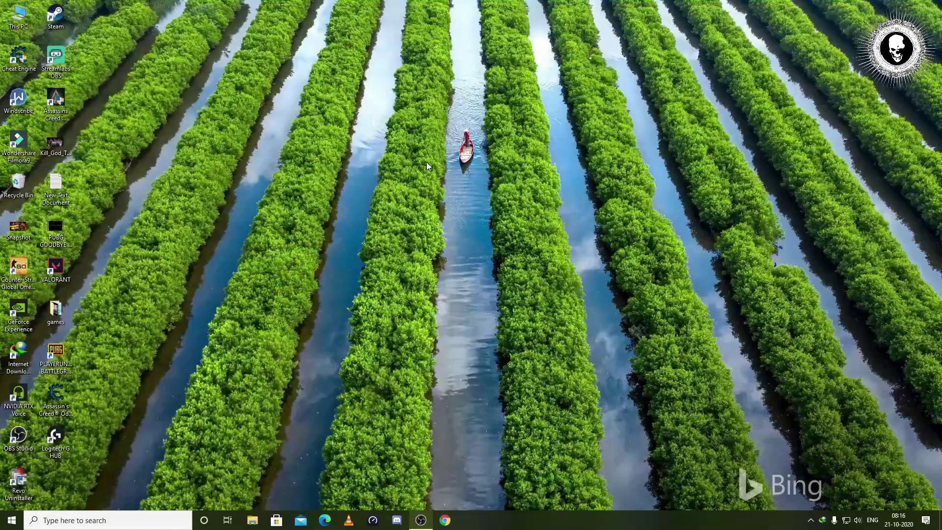
{"action": "right_click", "coordinate": [368, 168]}
{"action": "left_click", "coordinate": [411, 200]}
{"action": "right_click", "coordinate": [402, 186]}
{"action": "left_click", "coordinate": [426, 216]}
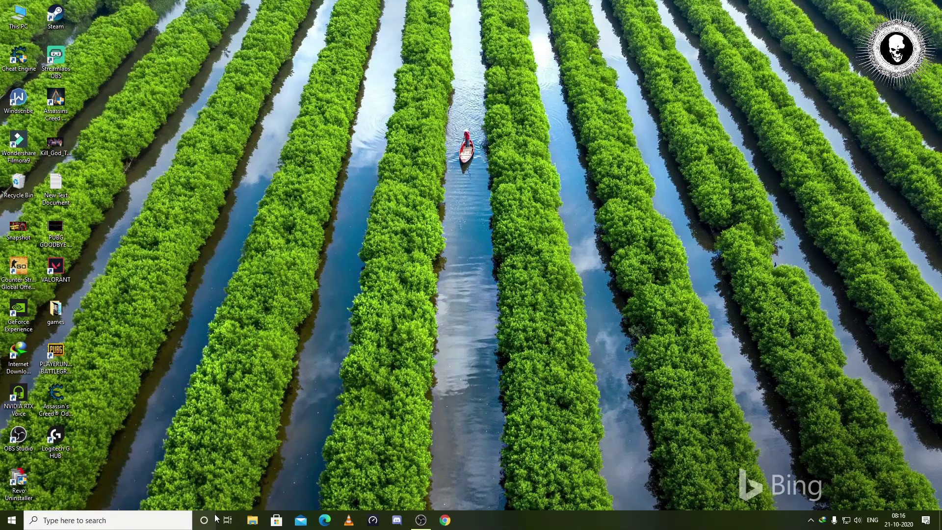
- Exit the background Internet Download Manager and connect the Windscribe VPN using Best Location
{"action": "left_click", "coordinate": [809, 520]}
{"action": "right_click", "coordinate": [803, 493]}
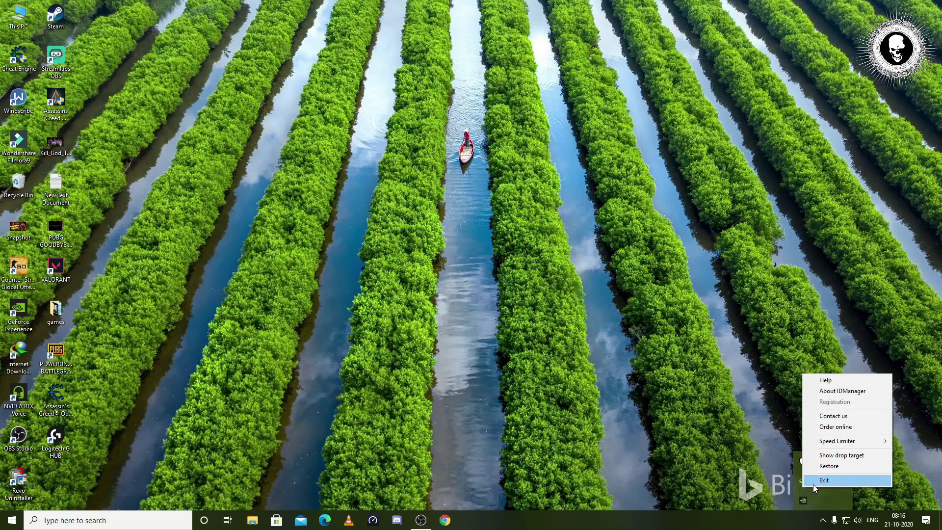
{"action": "left_click", "coordinate": [813, 485]}
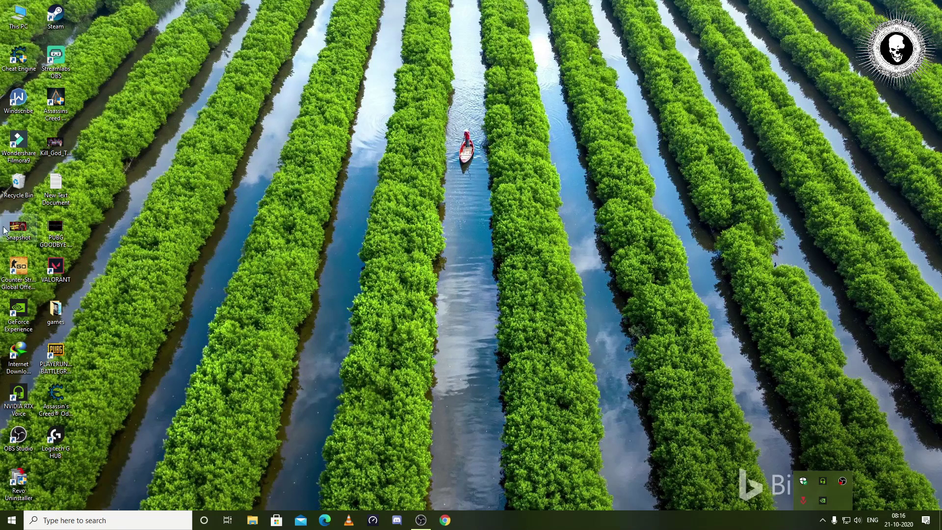
{"action": "double_click", "coordinate": [27, 94]}
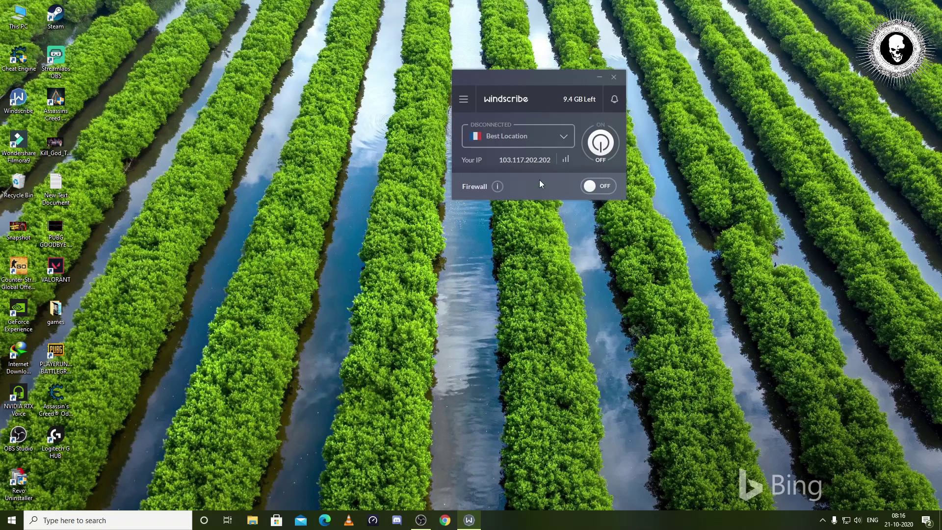
{"action": "left_click", "coordinate": [602, 143]}
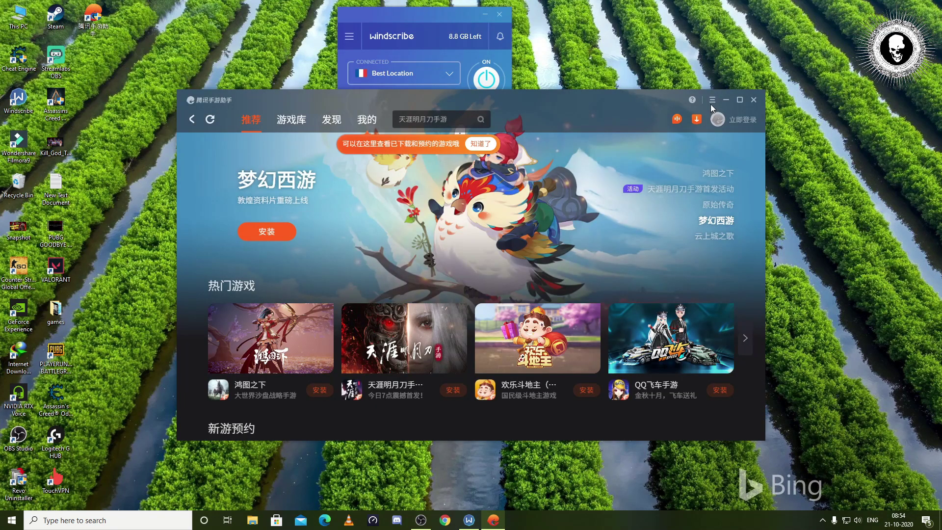
{"action": "left_click", "coordinate": [712, 101]}
{"action": "left_click", "coordinate": [678, 132]}
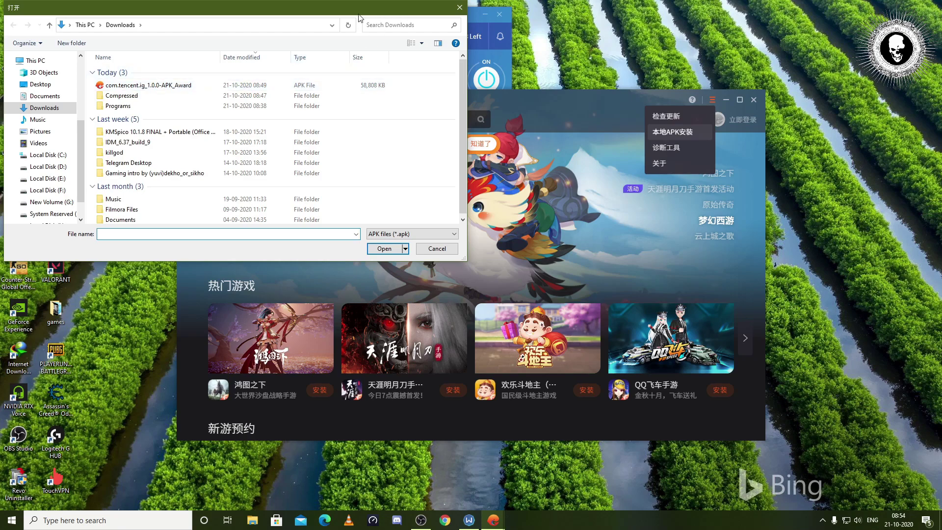
{"action": "left_click_drag", "start_coordinate": [330, 9], "coordinate": [414, 40]}
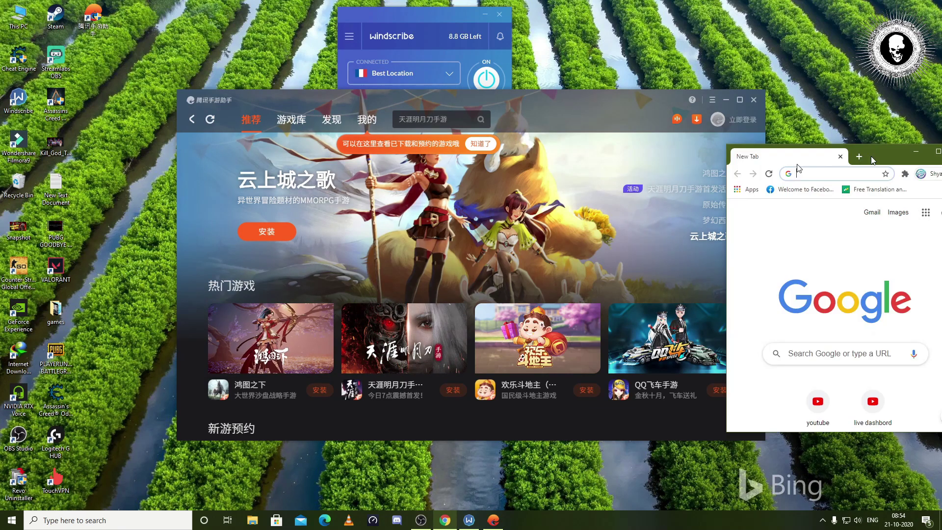
- Search Google in Chrome for apk award, view the PUBG Mobile download page on apkaward.com, and close the browser
{"action": "left_click_drag", "start_coordinate": [878, 147], "coordinate": [331, 5]}
{"action": "left_click", "coordinate": [414, 208]}
{"action": "type", "text": "a"}
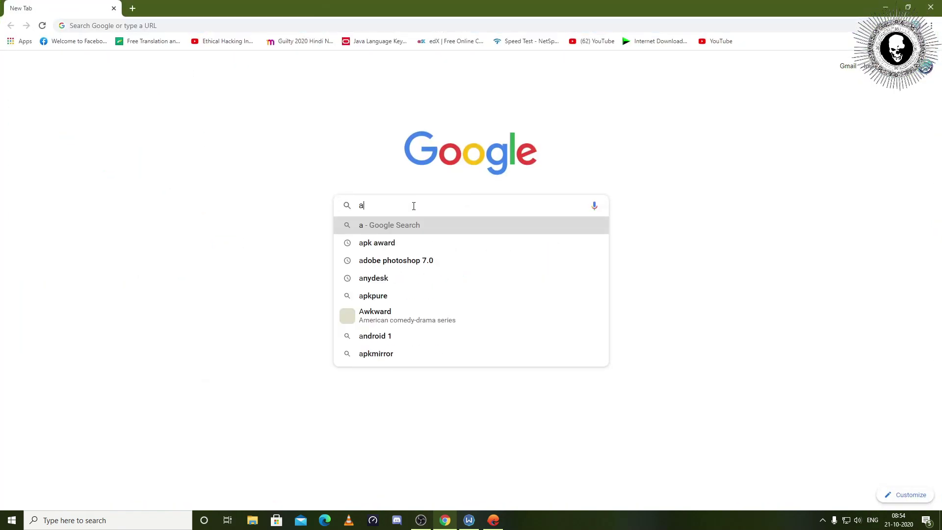
{"action": "type", "text": "pk award"}
{"action": "left_click", "coordinate": [385, 224]}
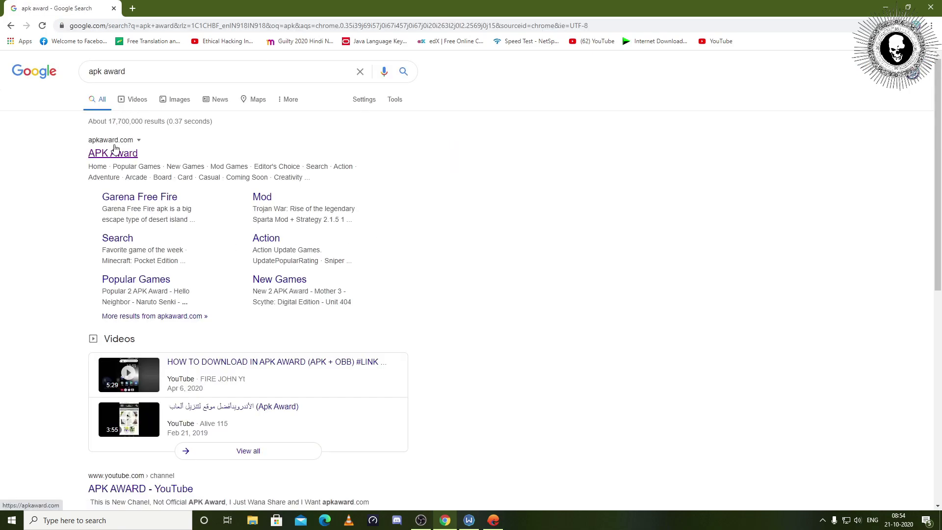
{"action": "left_click", "coordinate": [118, 154]}
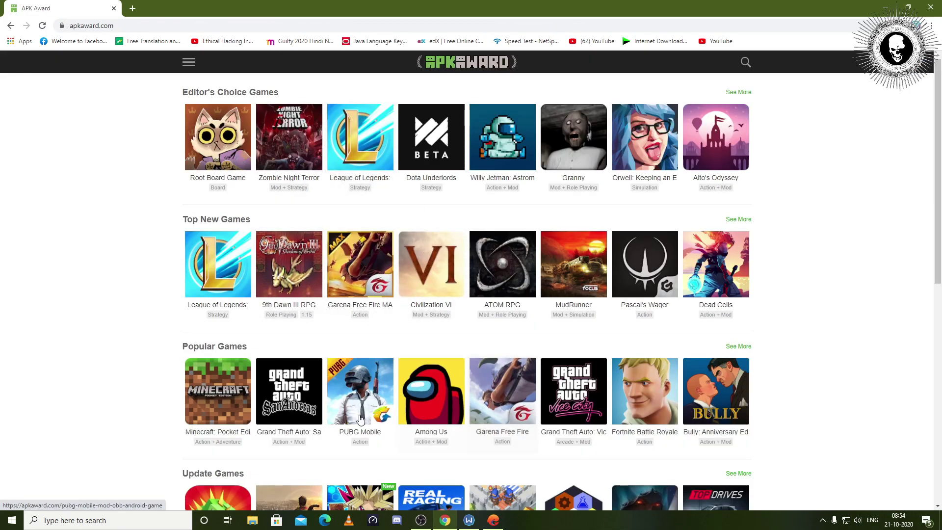
{"action": "left_click", "coordinate": [344, 409]}
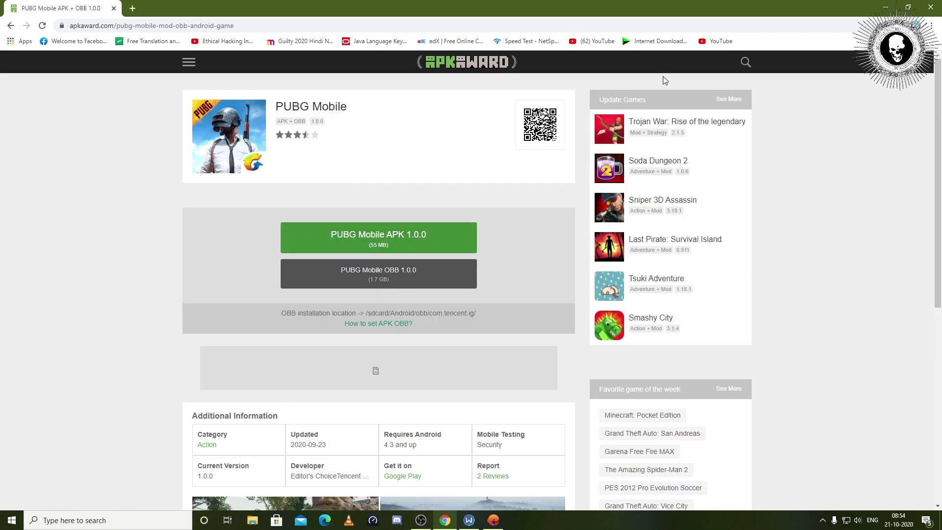
{"action": "left_click", "coordinate": [931, 7]}
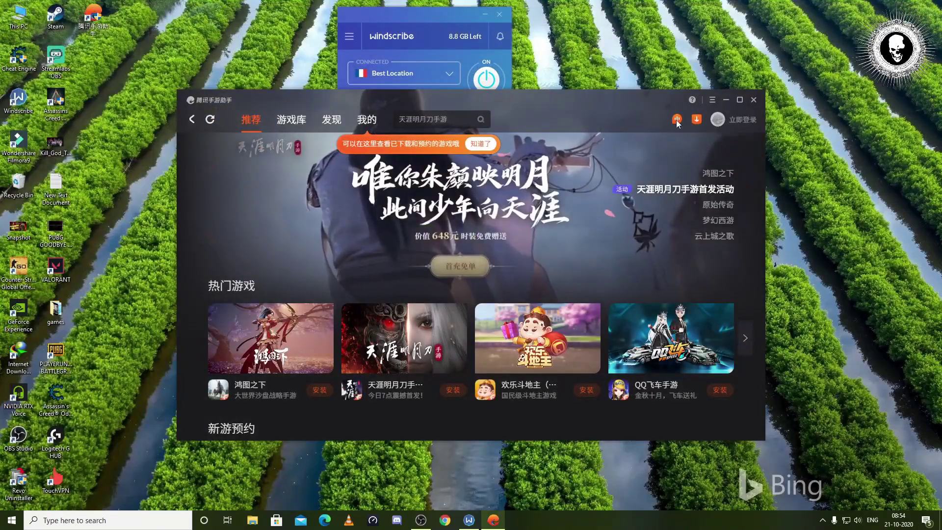
- Install the local APK com.tencent.ig_1.0.0-APK_Award from Downloads in the Tencent emulator and open its download manager
{"action": "left_click", "coordinate": [712, 101]}
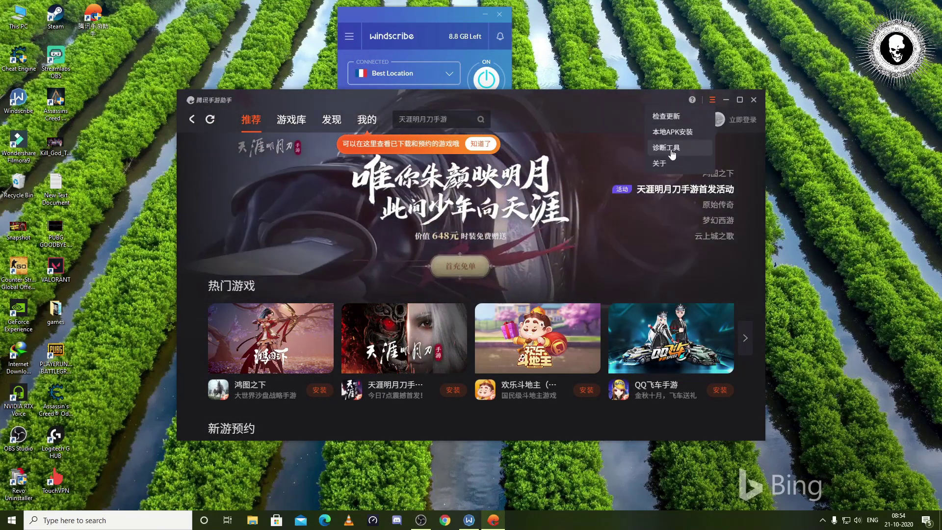
{"action": "left_click", "coordinate": [676, 132]}
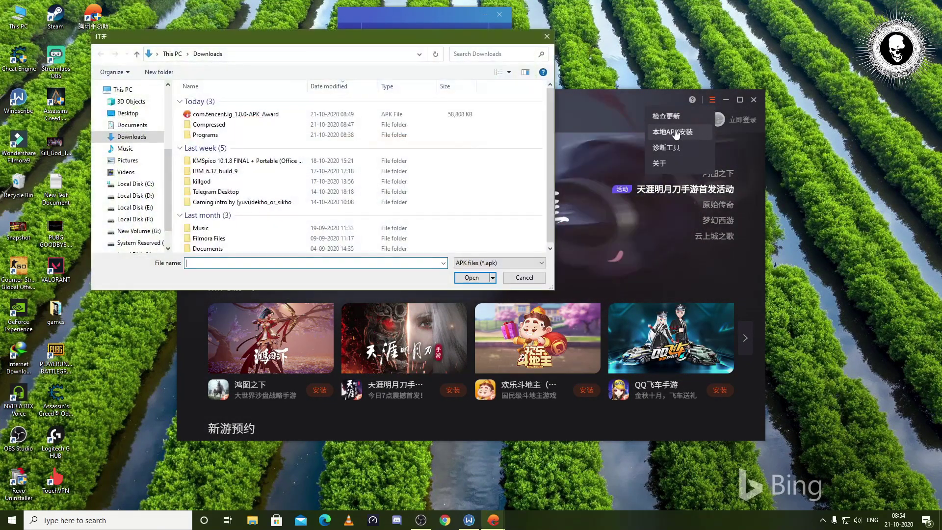
{"action": "left_click", "coordinate": [245, 115]}
{"action": "left_click", "coordinate": [461, 278]}
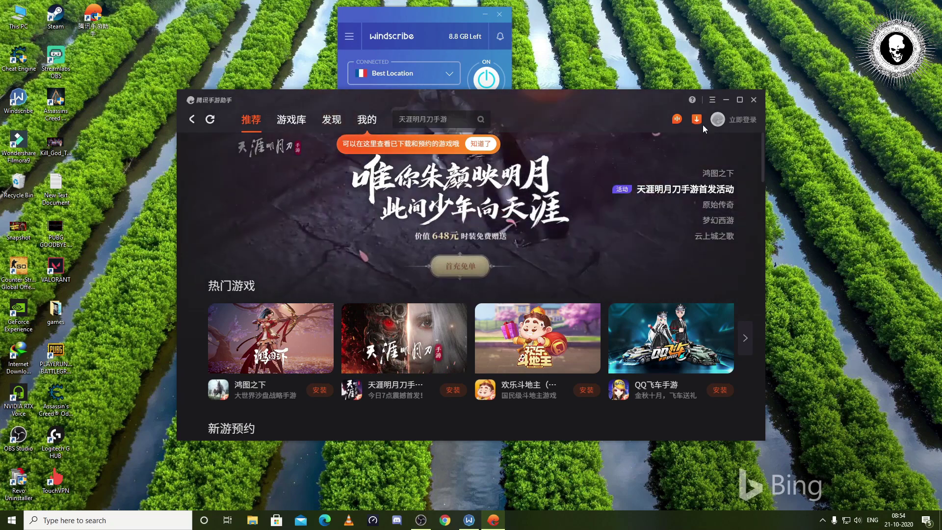
{"action": "left_click", "coordinate": [696, 118]}
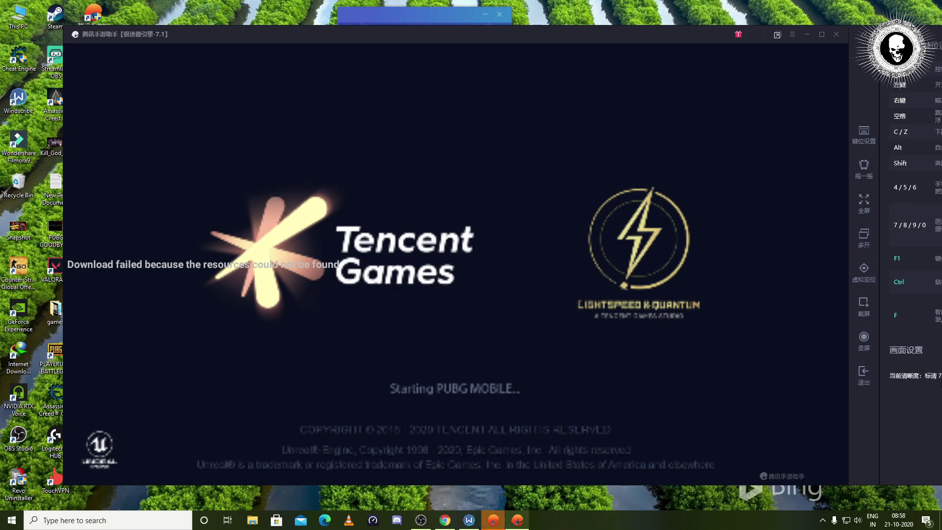
- Leave the PUBG MOBILE start screen, open Registry Editor through Windows search, and collapse its key tree to the root keys
{"action": "left_click", "coordinate": [876, 372]}
{"action": "left_click", "coordinate": [102, 521]}
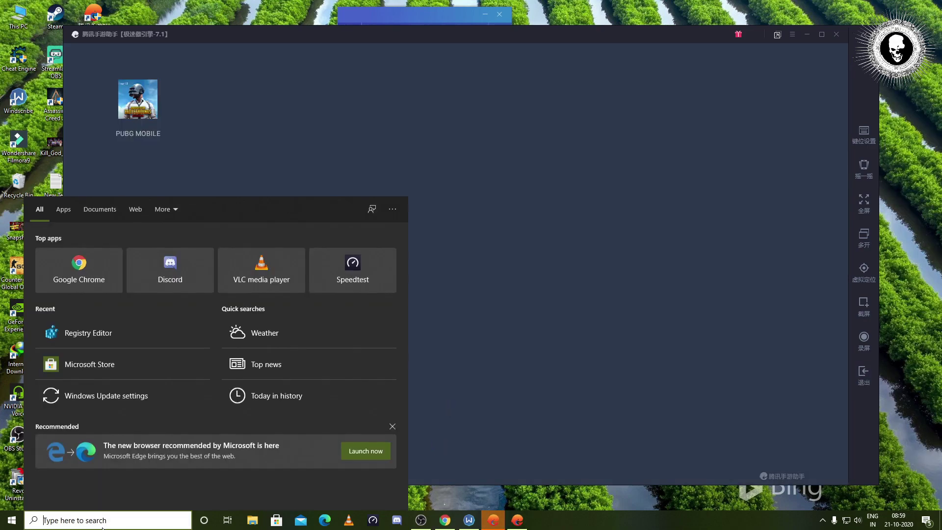
{"action": "type", "text": "r"}
{"action": "key", "text": "Escape"}
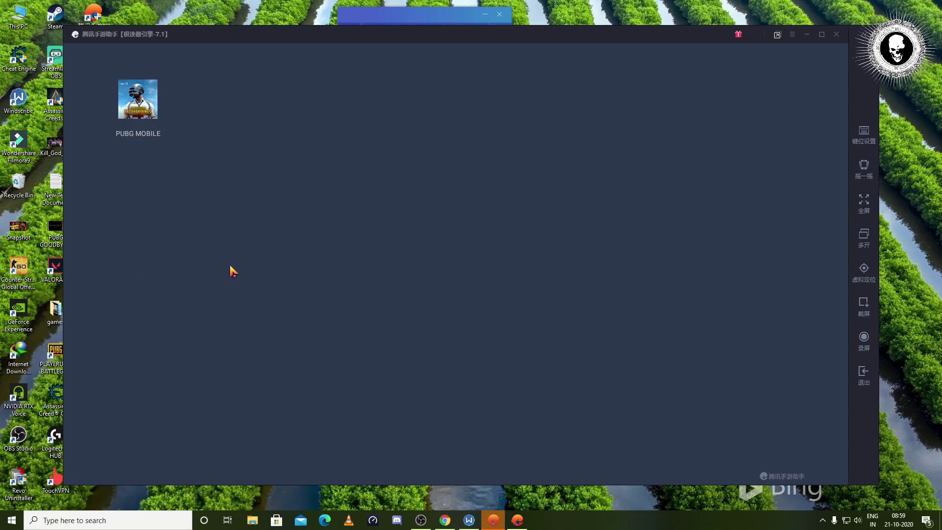
{"action": "double_click", "coordinate": [568, 204]}
{"action": "key", "text": "Left"}
{"action": "key", "text": "Left"}
{"action": "key", "text": "Left"}
{"action": "key", "text": "Left"}
{"action": "key", "text": "Left"}
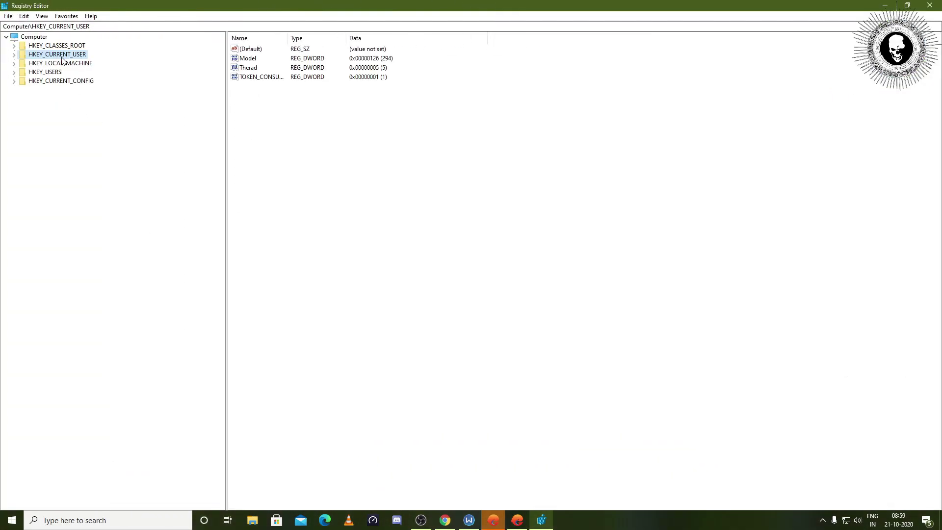
- Set the UserLanguage value under HKEY_CURRENT_USER\SOFTWARE\Tencent\MobileGamePC to en_US
{"action": "double_click", "coordinate": [61, 55]}
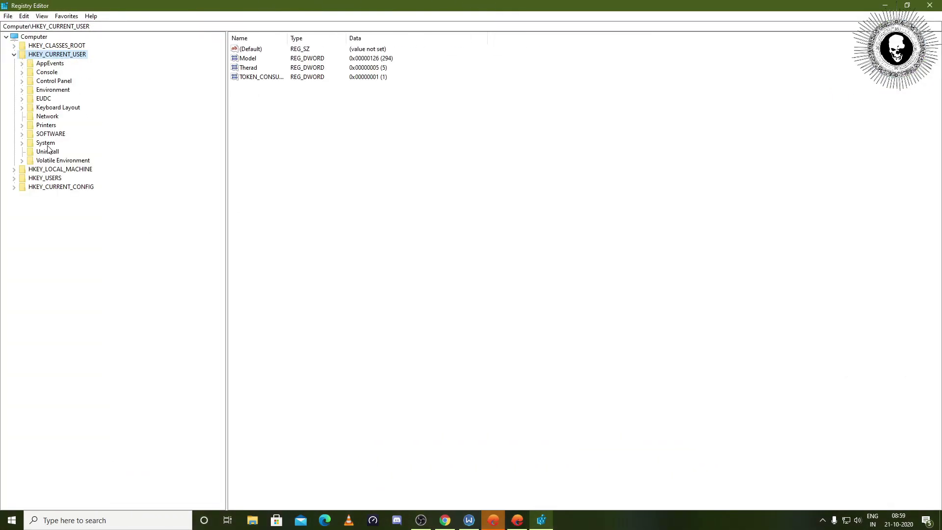
{"action": "double_click", "coordinate": [54, 127]}
{"action": "left_click", "coordinate": [22, 126]}
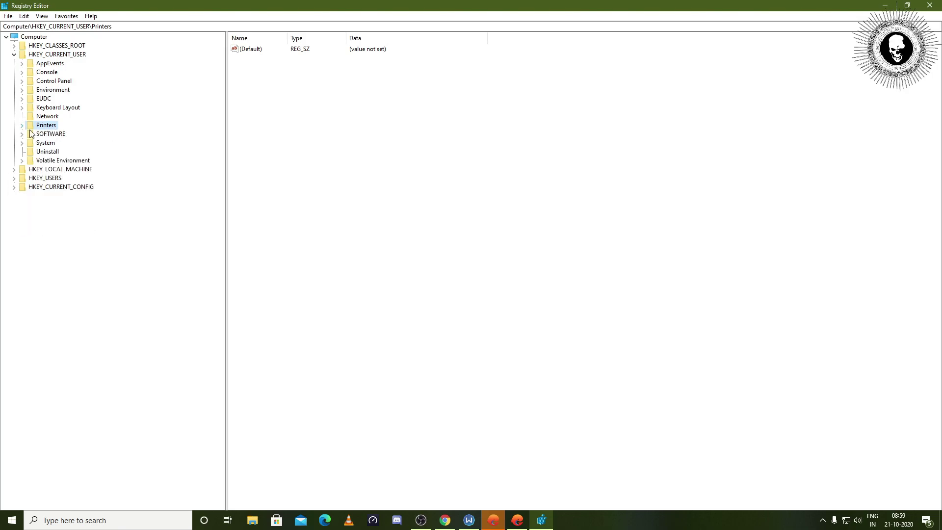
{"action": "double_click", "coordinate": [59, 136]}
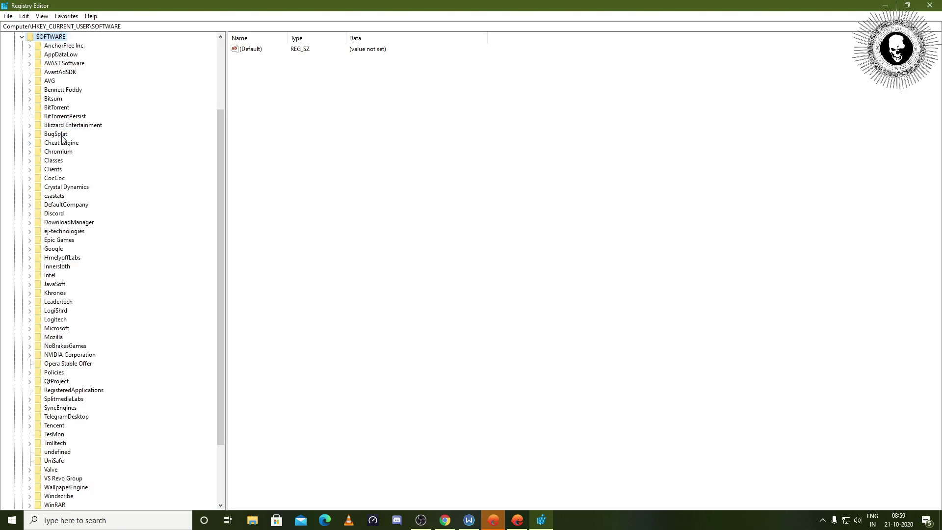
{"action": "double_click", "coordinate": [52, 425]}
{"action": "double_click", "coordinate": [72, 434]}
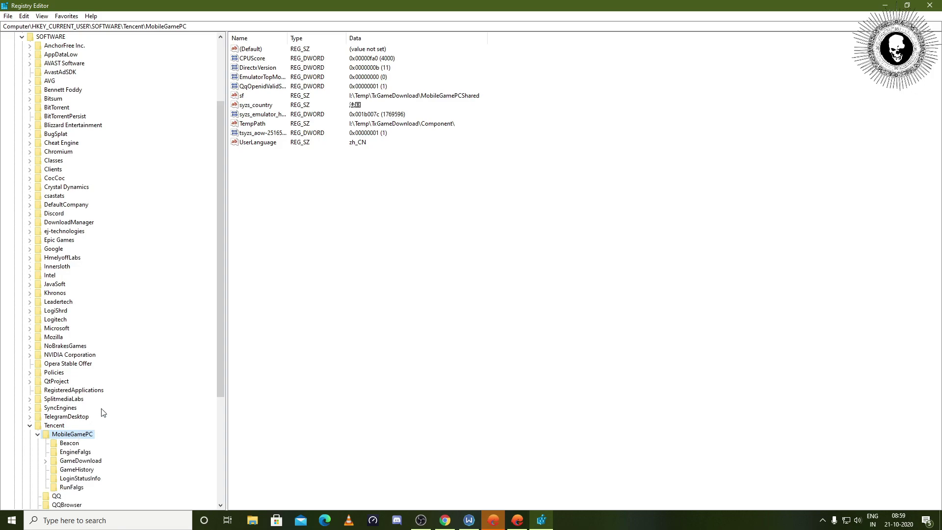
{"action": "double_click", "coordinate": [265, 143]}
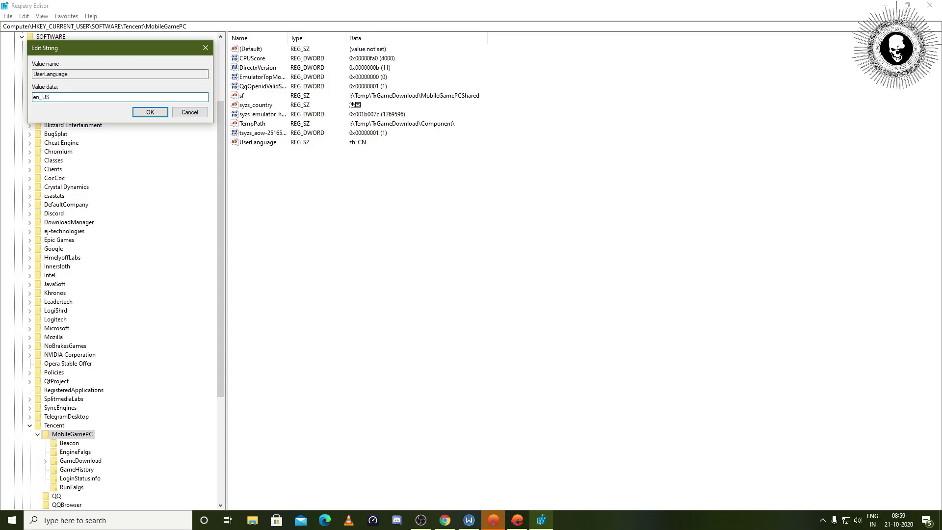
{"action": "left_click", "coordinate": [166, 117]}
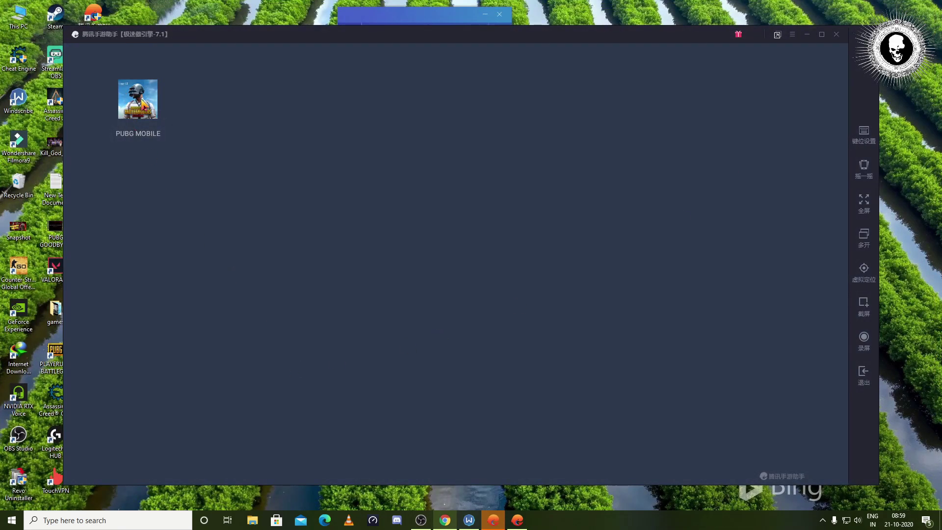
- Close the Tencent launcher and the emulator engine window, and show the hidden system tray icons
{"action": "left_click_drag", "start_coordinate": [395, 39], "coordinate": [394, 294]}
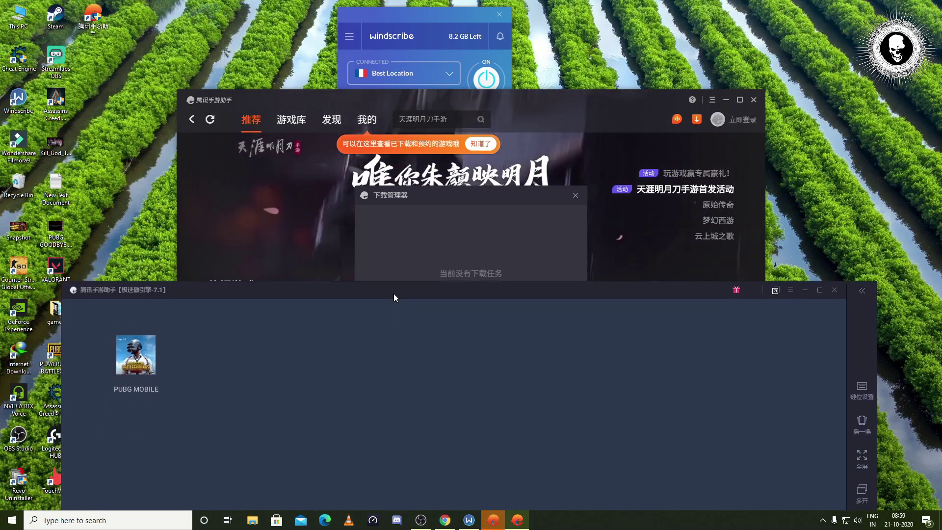
{"action": "left_click", "coordinate": [753, 100]}
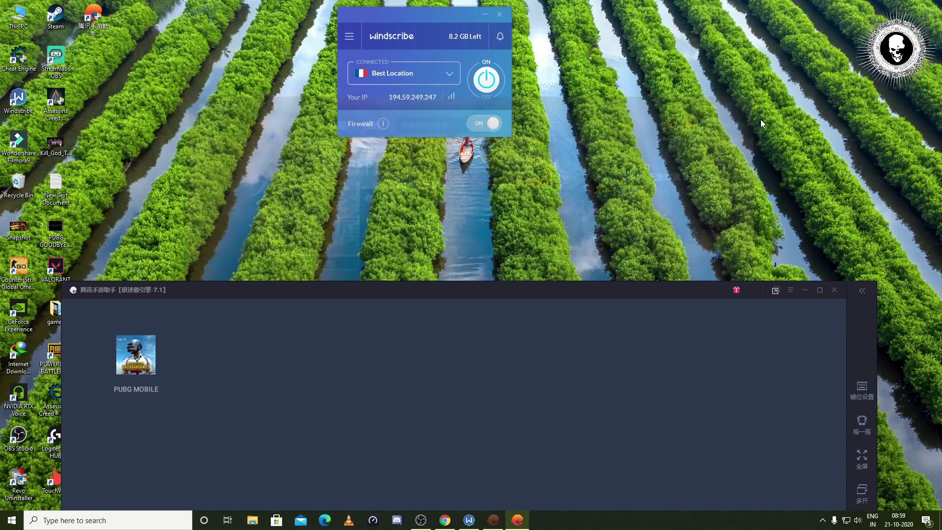
{"action": "left_click", "coordinate": [834, 290]}
{"action": "left_click", "coordinate": [486, 493]}
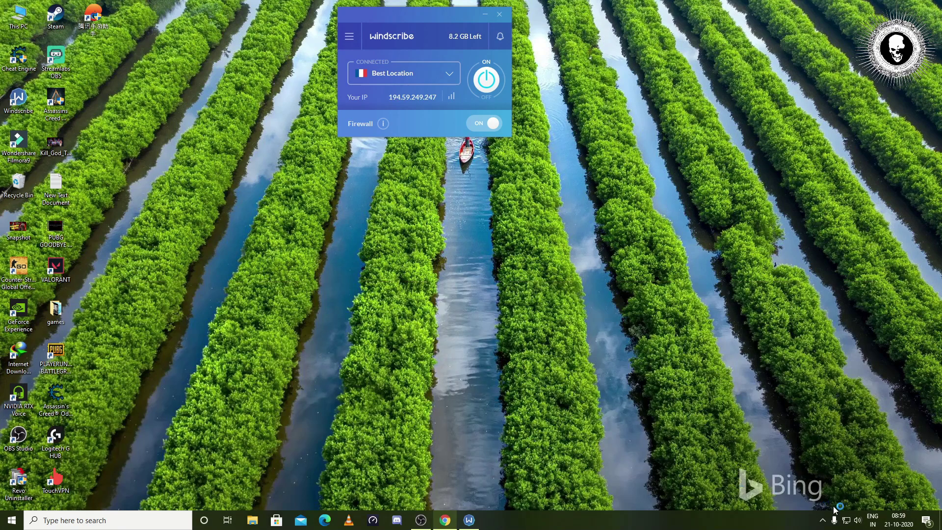
{"action": "left_click", "coordinate": [823, 520]}
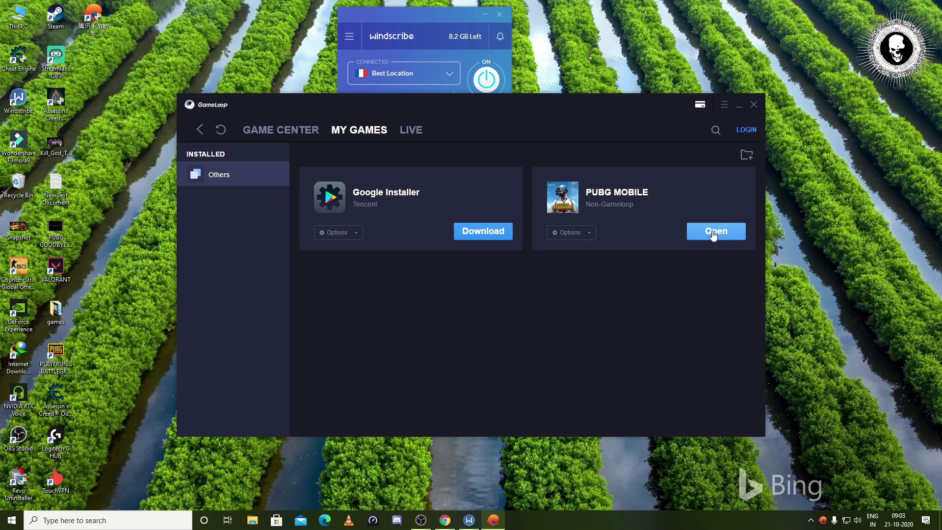
- Launch PUBG MOBILE from My Games in GameLoop
{"action": "left_click", "coordinate": [714, 235]}
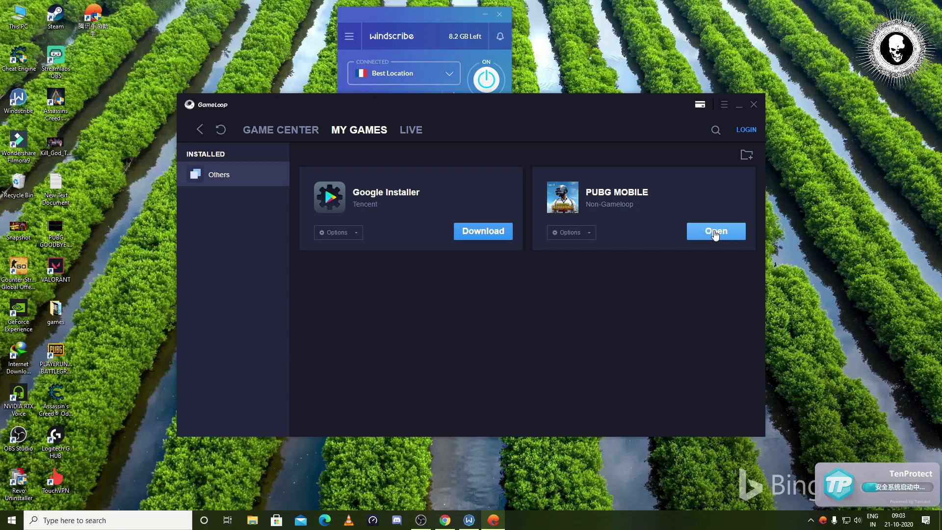
- Close the GameLoop launcher window and save Standard Definition 720P as the game's display quality
{"action": "left_click", "coordinate": [754, 105]}
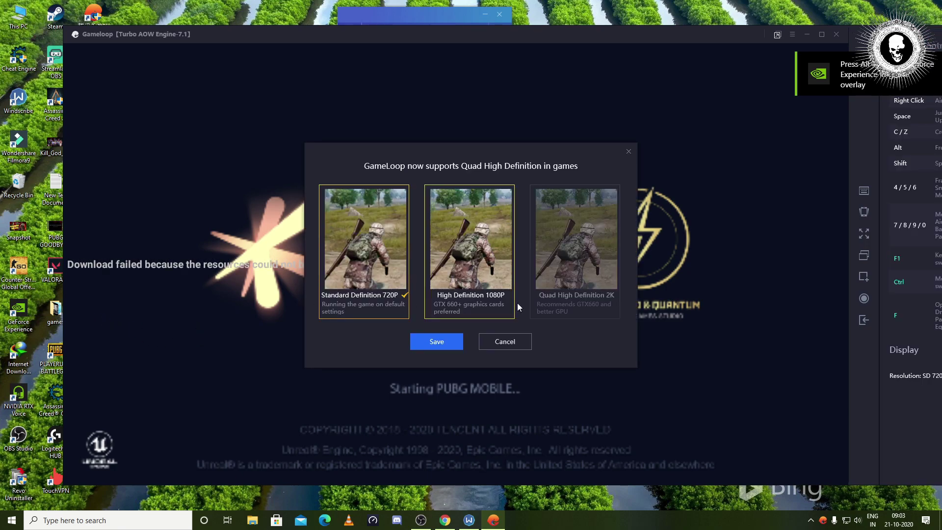
{"action": "left_click", "coordinate": [415, 338]}
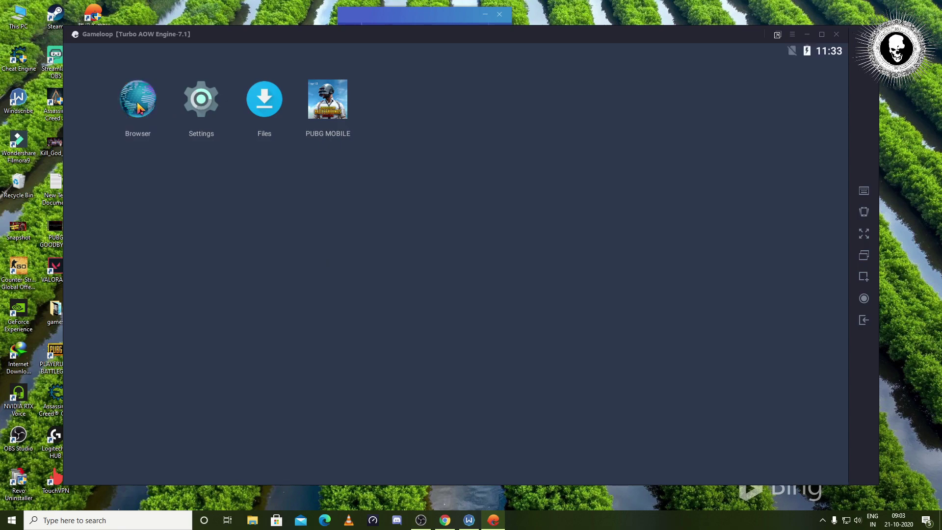
- Open the emulator's Browser, maximize the emulator window, and agree to Google's cookie notice
{"action": "left_click", "coordinate": [139, 108]}
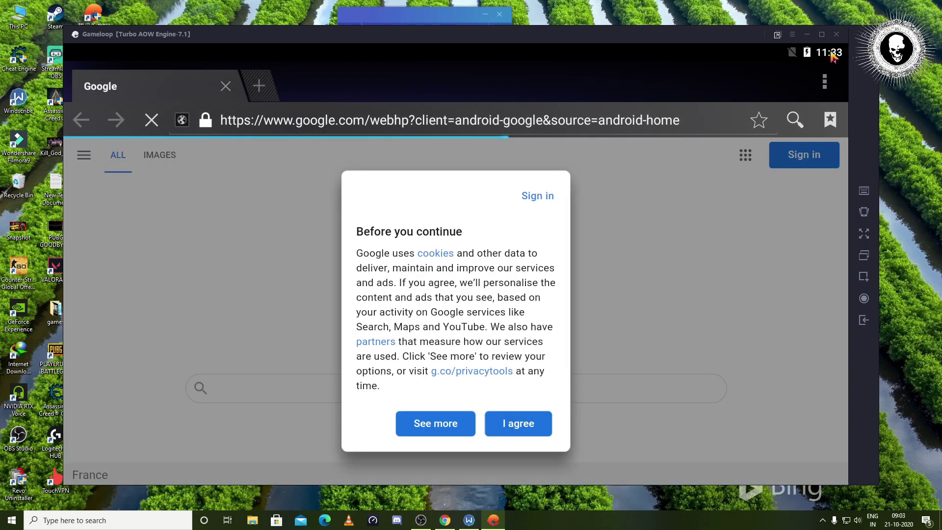
{"action": "left_click", "coordinate": [821, 35]}
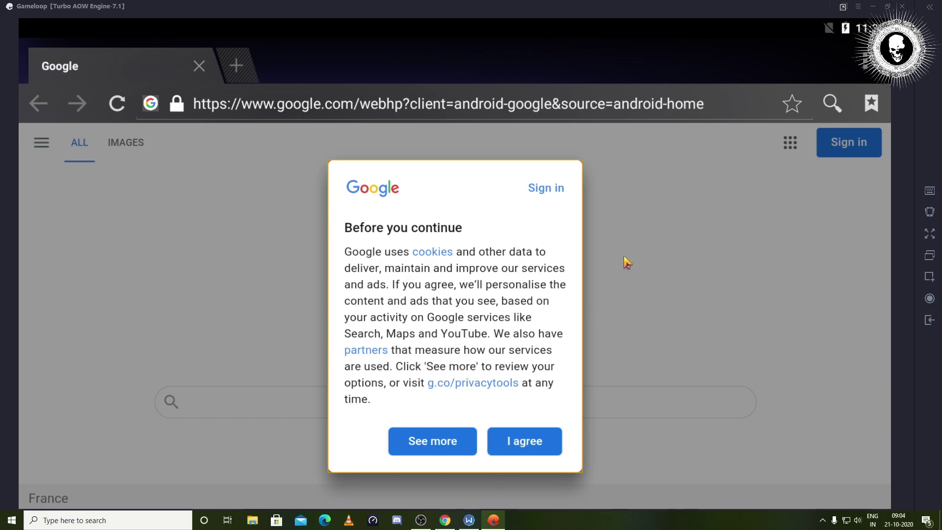
{"action": "left_click", "coordinate": [526, 444]}
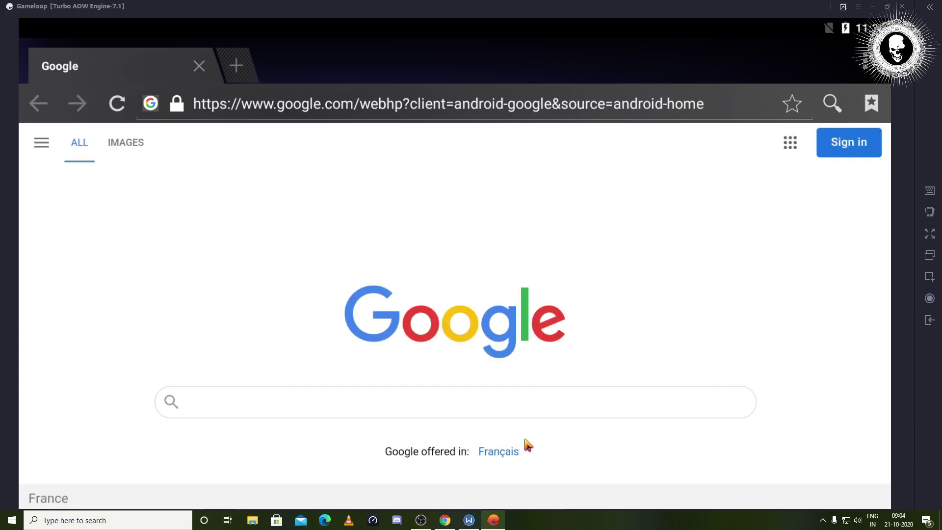
- Search Google for "es file explorer" and open the Softonic page for the Android APK
{"action": "left_click", "coordinate": [421, 410]}
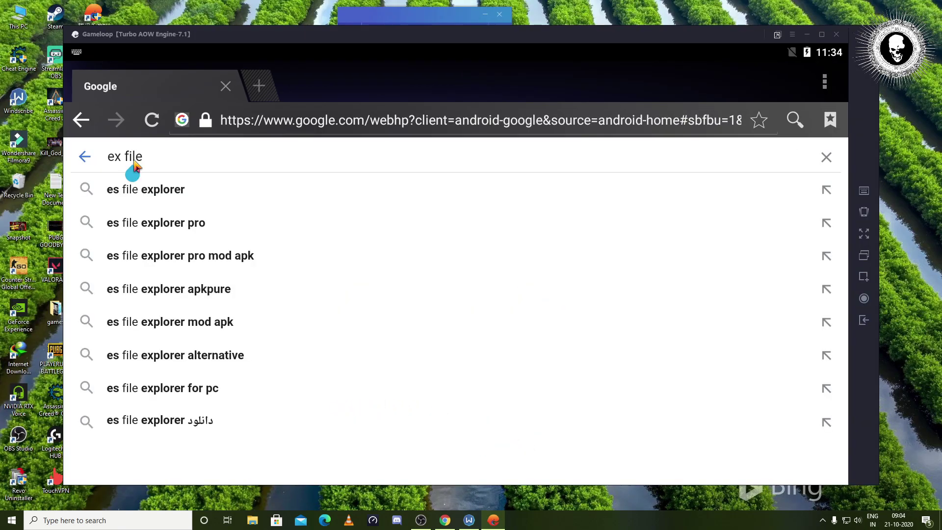
{"action": "left_click", "coordinate": [166, 194]}
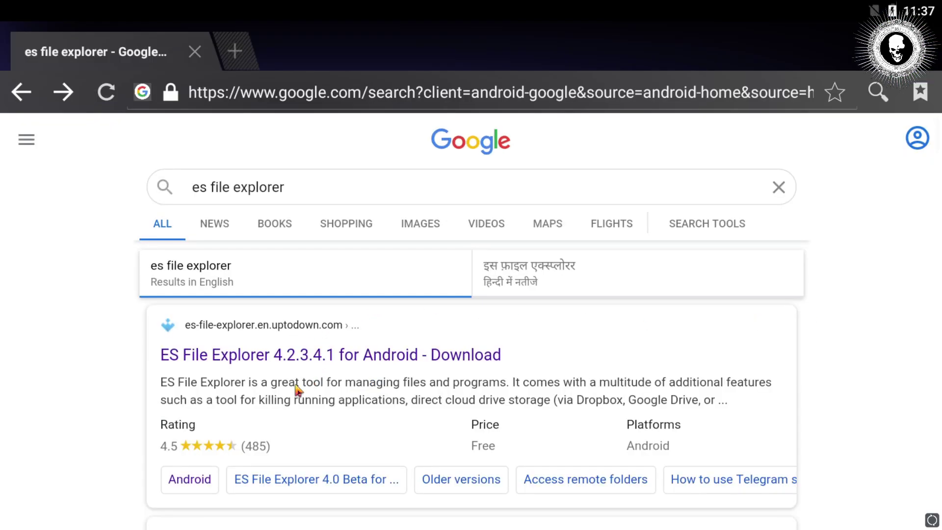
{"action": "scroll", "coordinate": [299, 388], "scroll_direction": "down", "scroll_amount": 10}
{"action": "left_click_drag", "start_coordinate": [850, 241], "coordinate": [868, 427]}
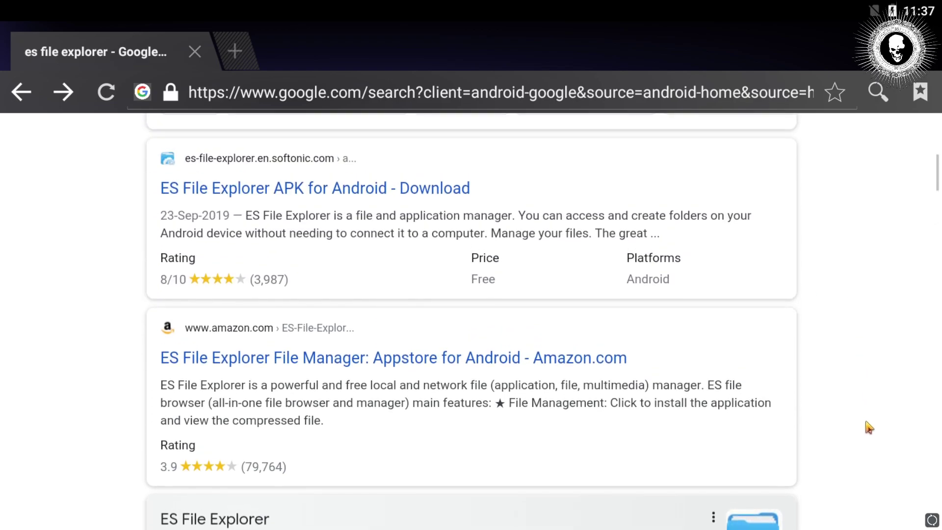
{"action": "left_click", "coordinate": [387, 190]}
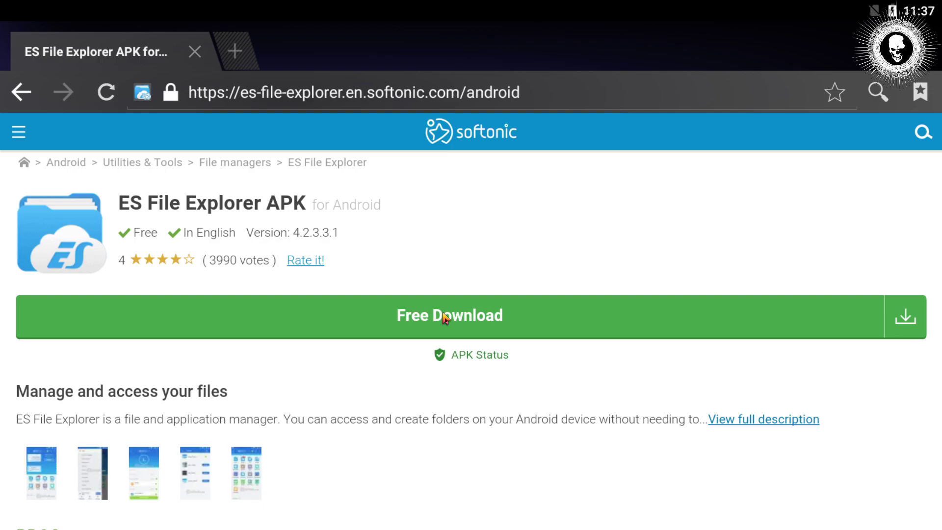
- Download the ES File Explorer APK from Softonic and install it from the completed download notification
{"action": "left_click", "coordinate": [445, 318]}
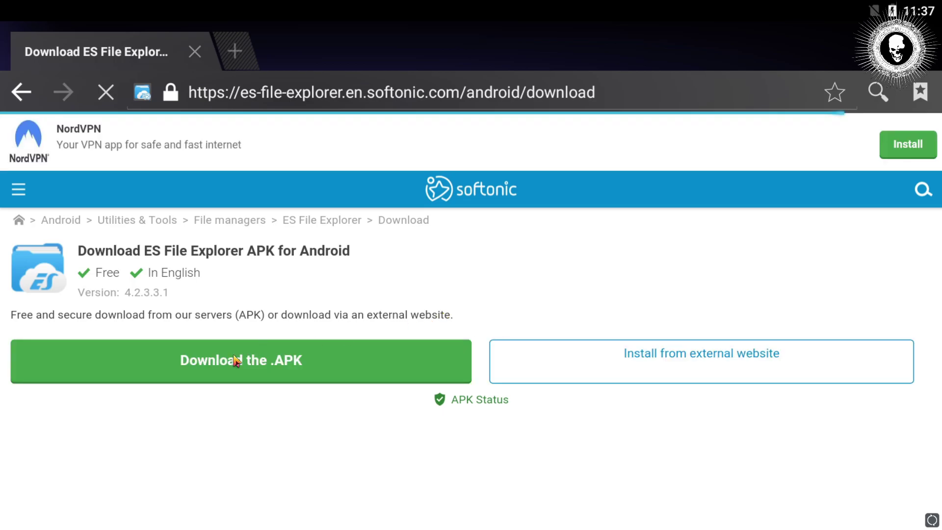
{"action": "left_click", "coordinate": [235, 361]}
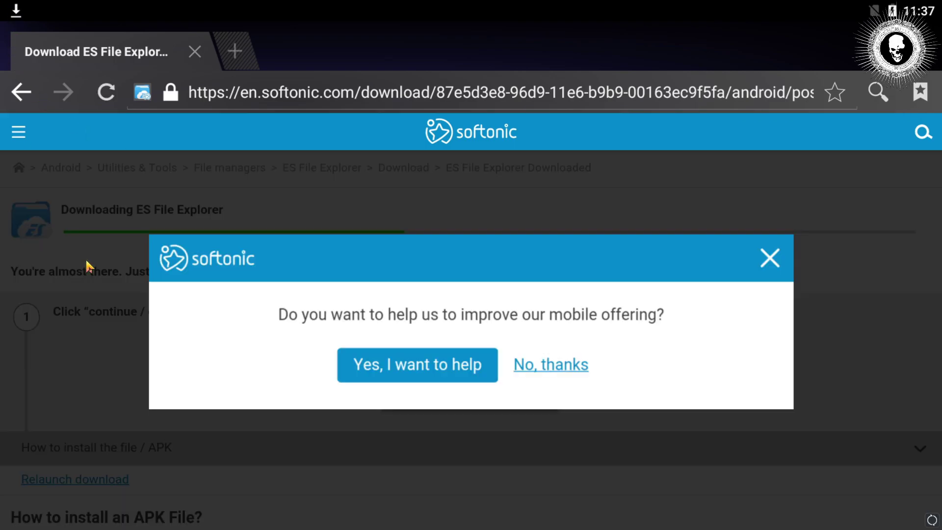
{"action": "left_click_drag", "start_coordinate": [85, 5], "coordinate": [10, 204]}
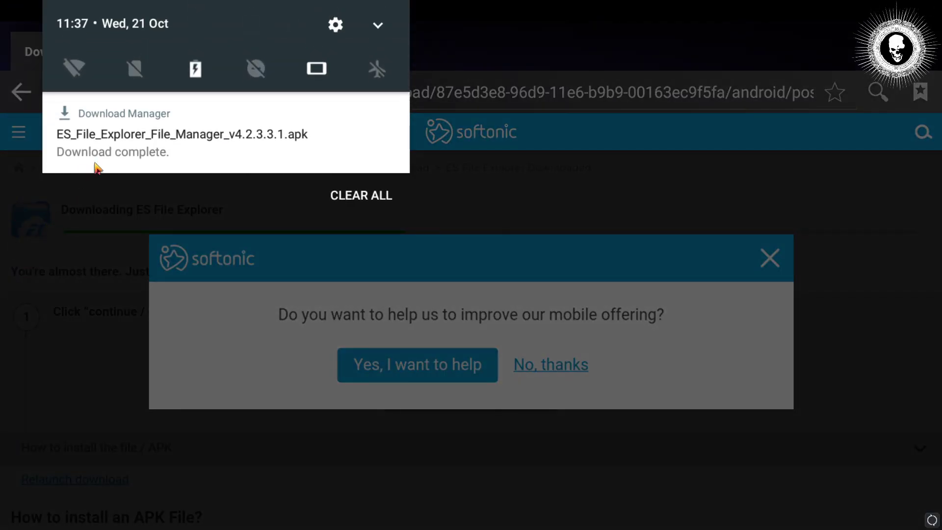
{"action": "left_click", "coordinate": [120, 161]}
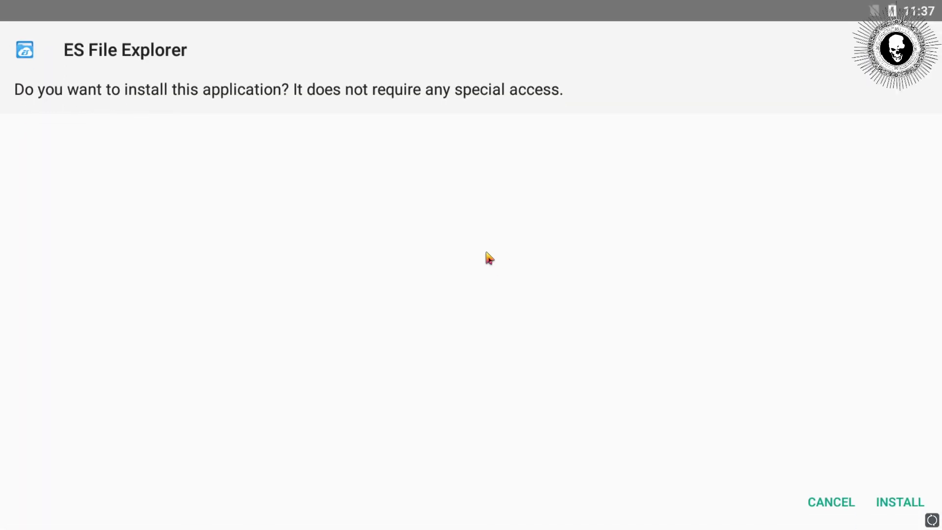
{"action": "left_click", "coordinate": [887, 502]}
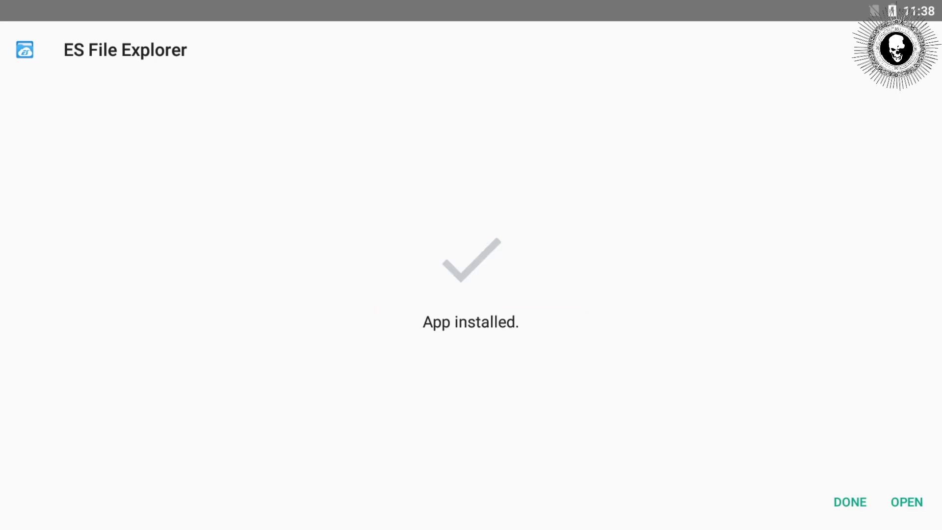
{"action": "left_click", "coordinate": [867, 502]}
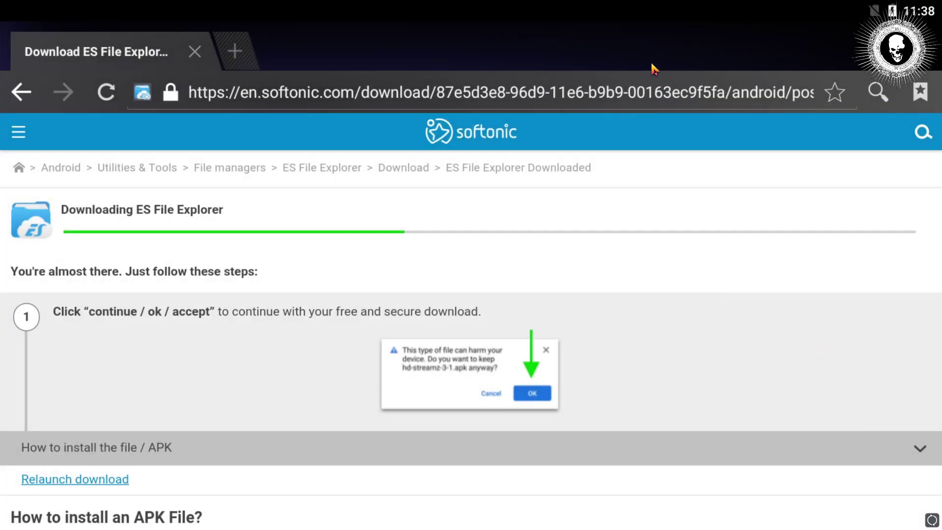
- Return to the emulator's windowed home screen, launch ES File Explorer, and accept its privacy policy
{"action": "key", "text": "F11"}
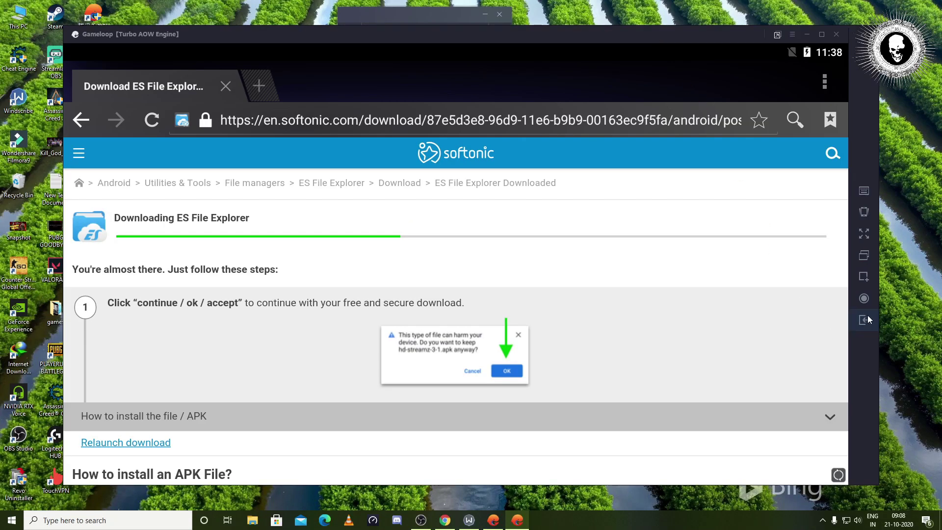
{"action": "left_click", "coordinate": [856, 319]}
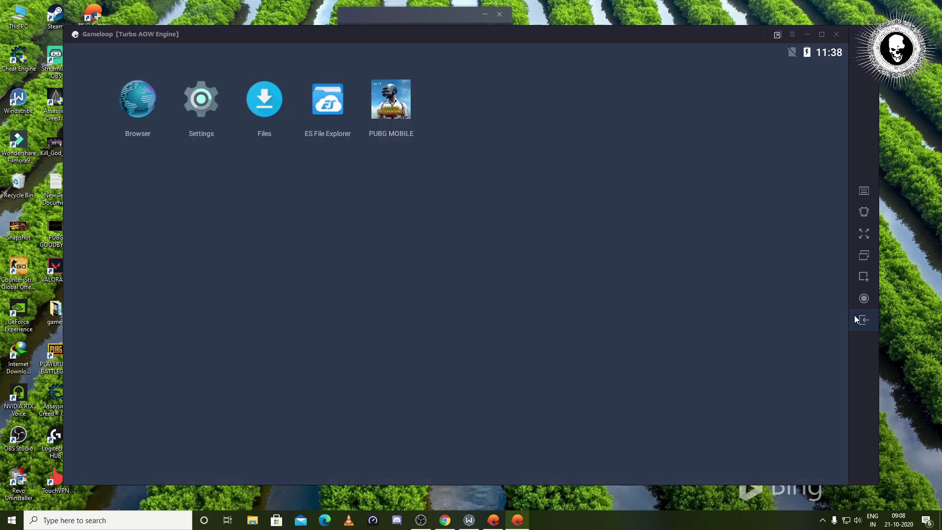
{"action": "left_click", "coordinate": [316, 105]}
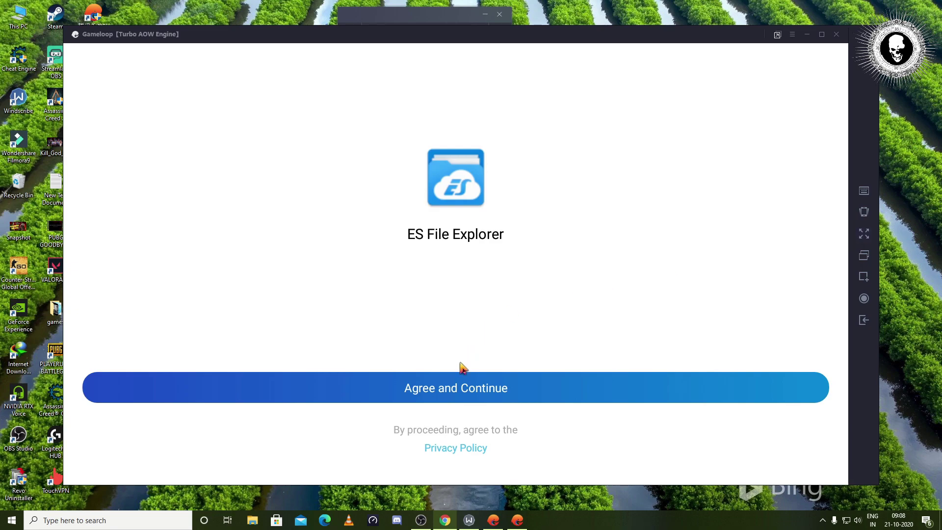
{"action": "left_click", "coordinate": [457, 391]}
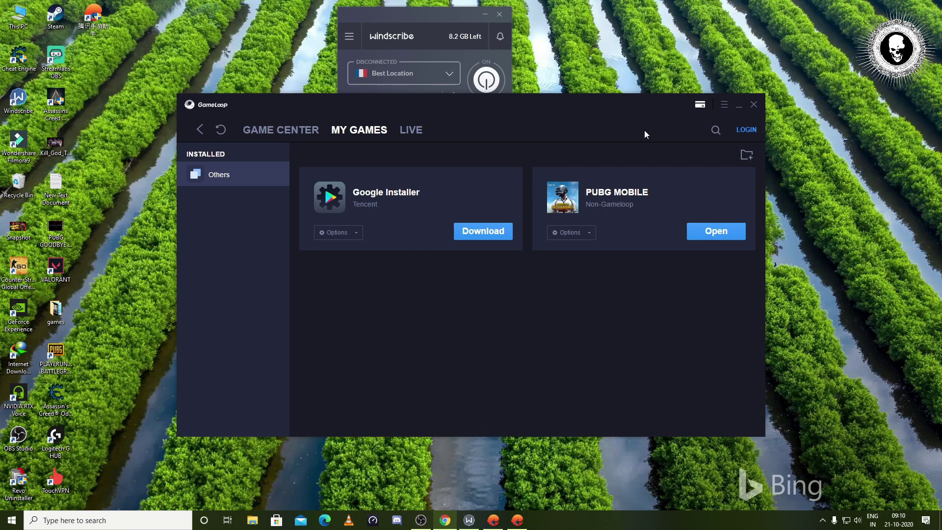
{"action": "double_click", "coordinate": [6, 13]}
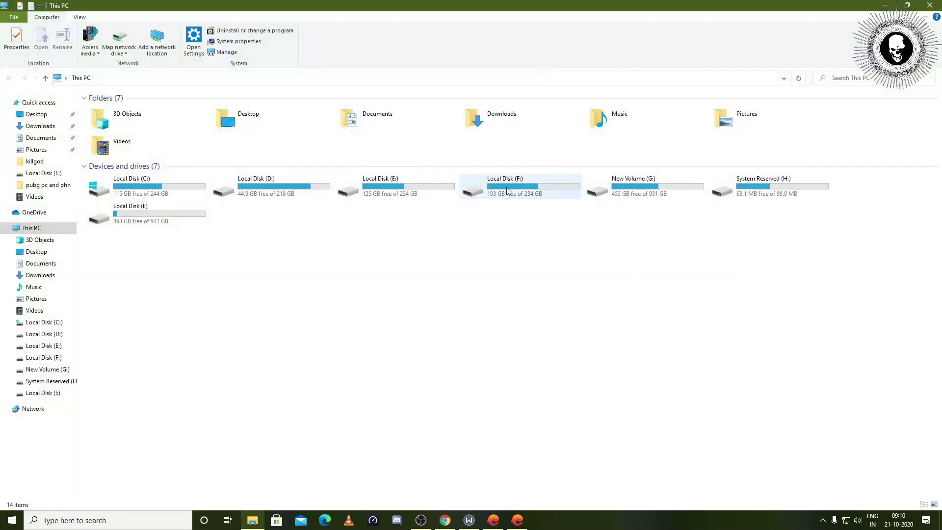
{"action": "double_click", "coordinate": [481, 122]}
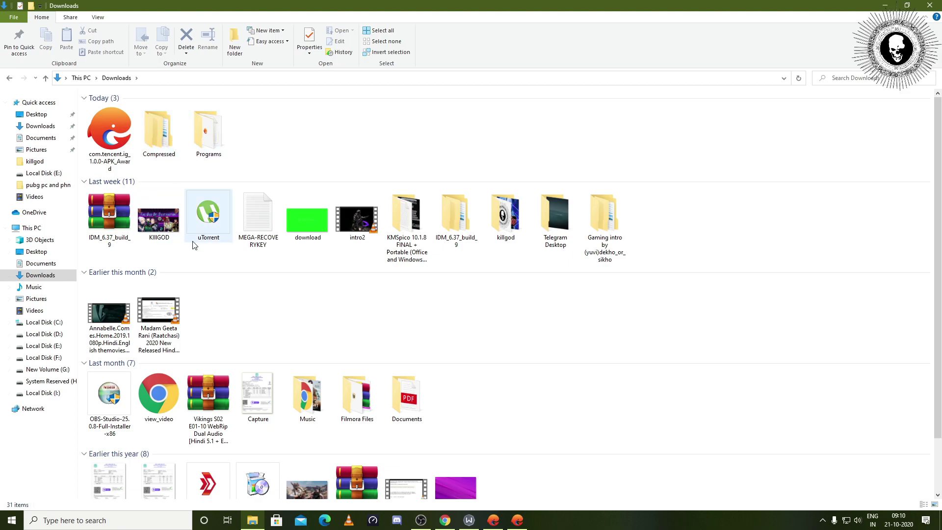
{"action": "left_click", "coordinate": [152, 131]}
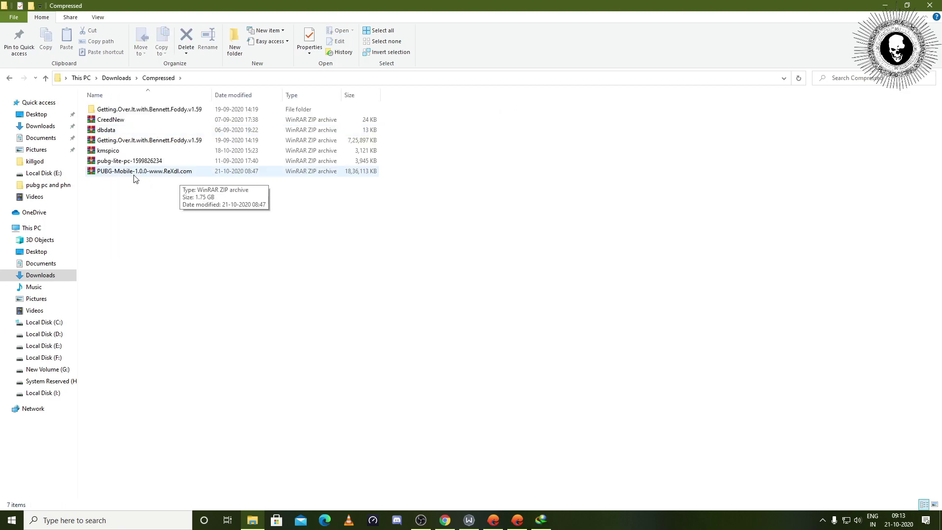
{"action": "right_click", "coordinate": [148, 175]}
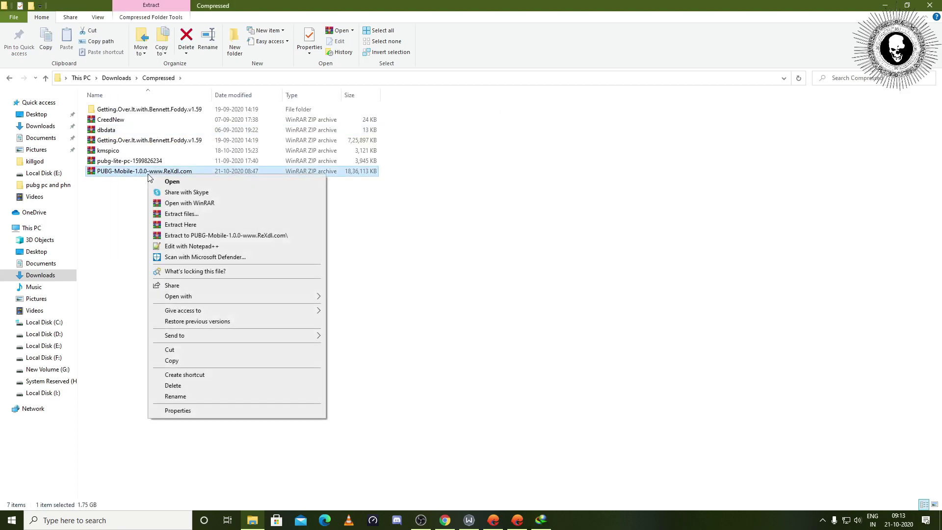
{"action": "left_click", "coordinate": [213, 235]}
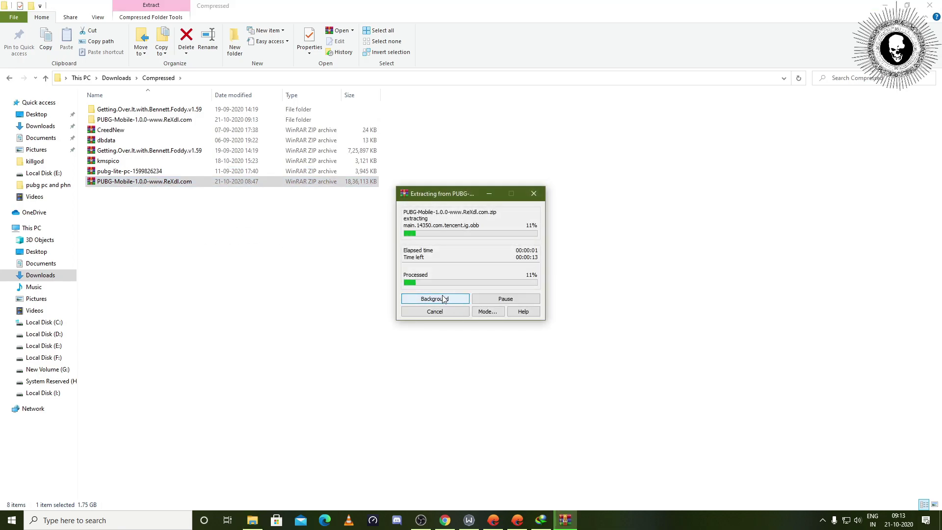
{"action": "double_click", "coordinate": [132, 123]}
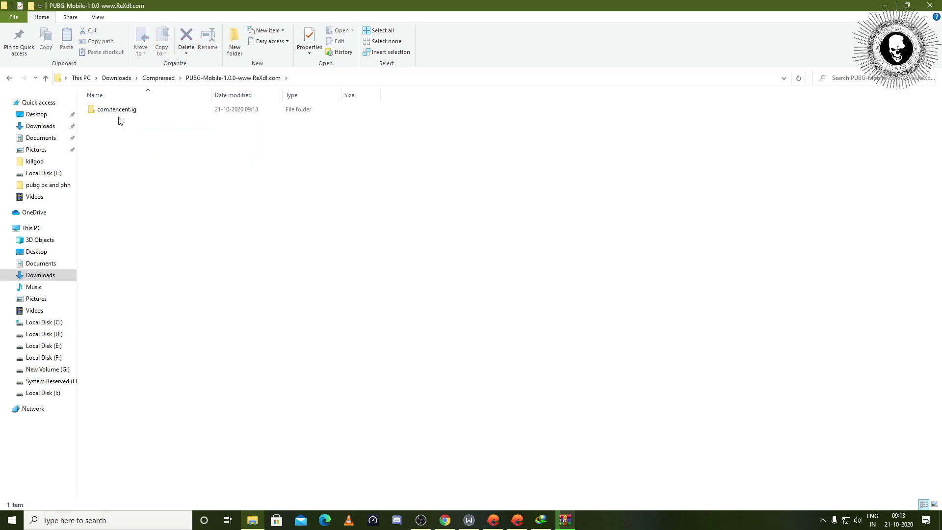
{"action": "left_click", "coordinate": [112, 114]}
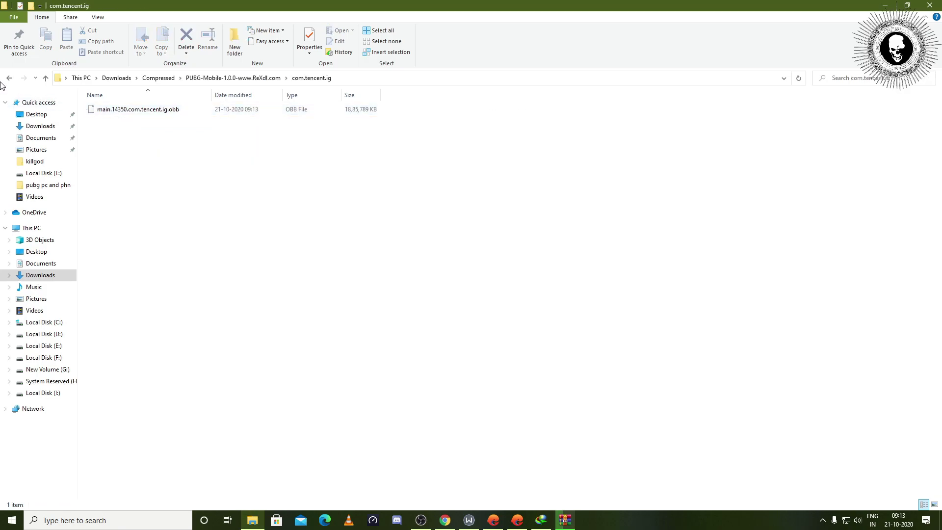
{"action": "left_click", "coordinate": [9, 79]}
{"action": "double_click", "coordinate": [131, 111]}
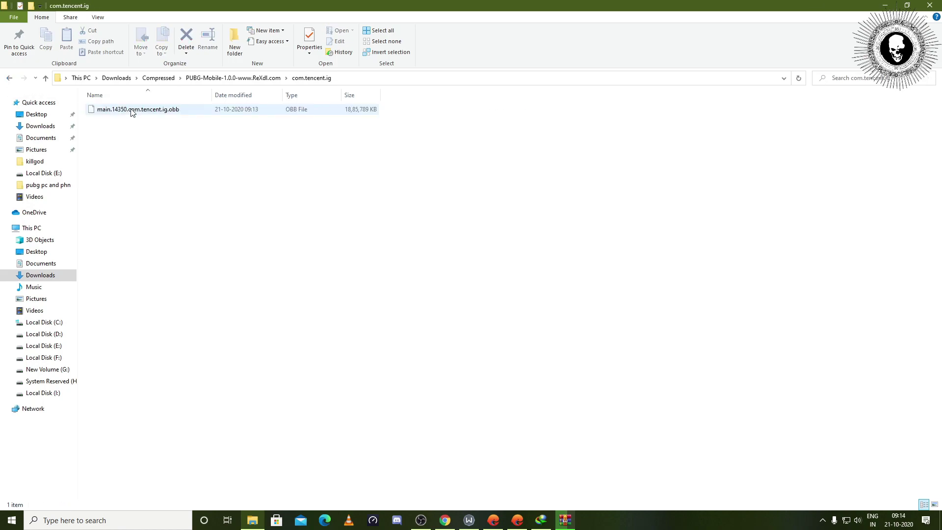
{"action": "left_click", "coordinate": [164, 113]}
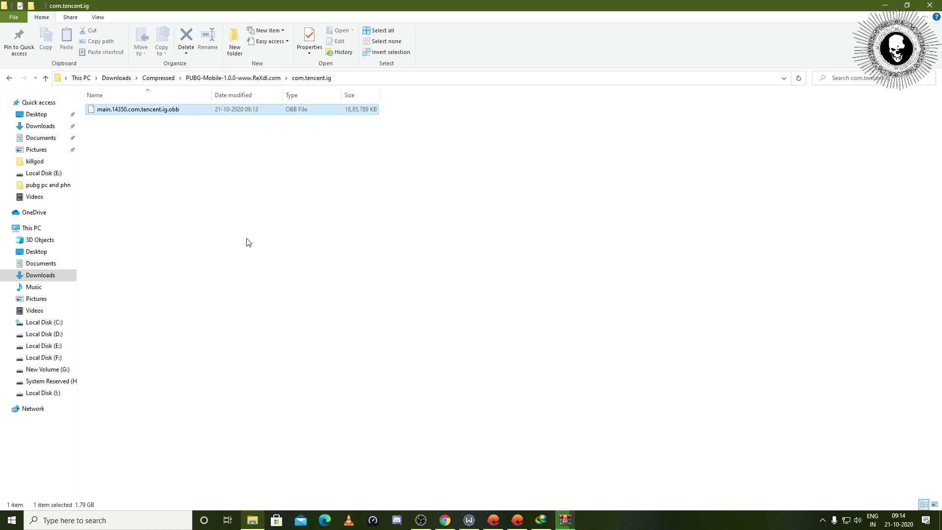
{"action": "right_click", "coordinate": [163, 109]}
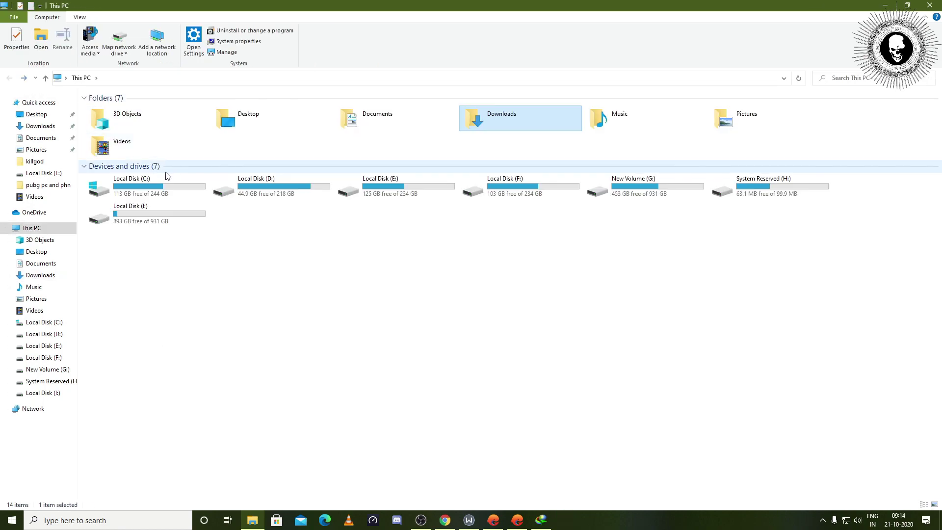
- Paste the copied OBB file into C:\Temp\TxGameDownload\MobileGamePCShared
{"action": "left_click", "coordinate": [175, 182]}
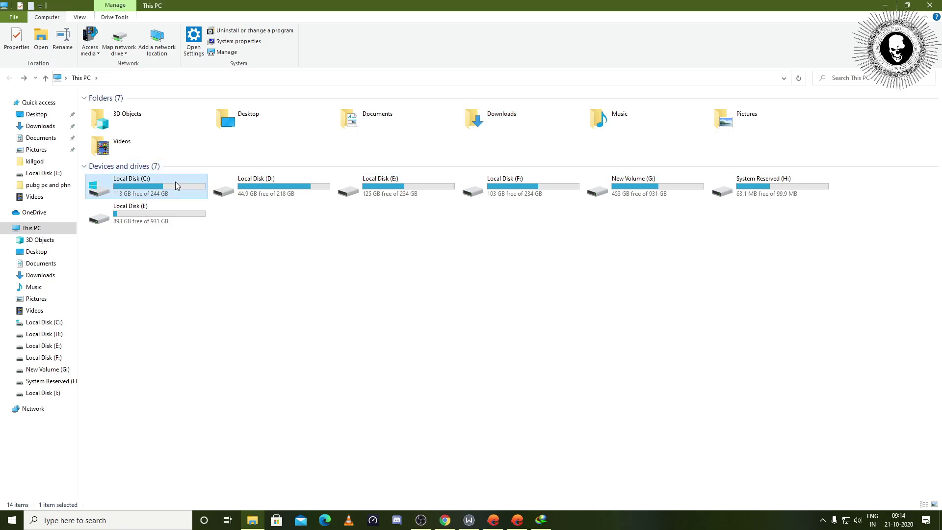
{"action": "double_click", "coordinate": [175, 182]}
{"action": "double_click", "coordinate": [107, 182]}
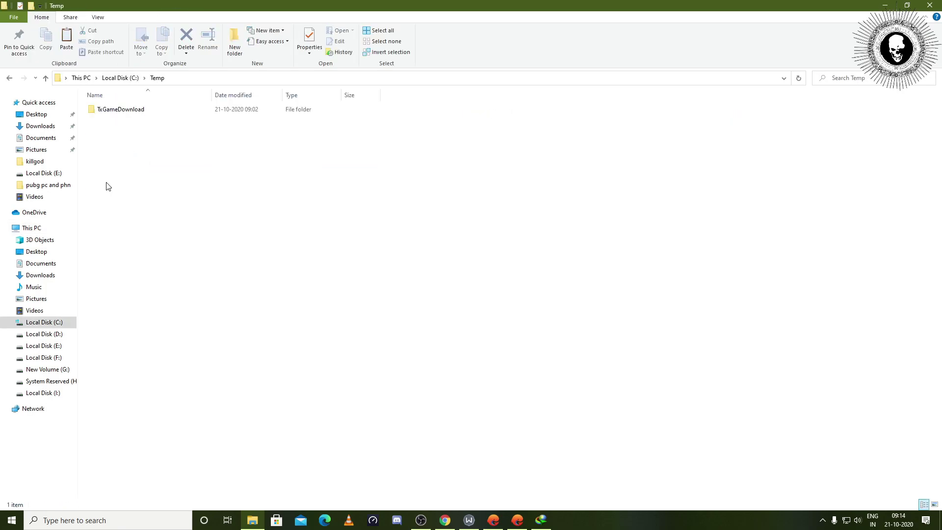
{"action": "double_click", "coordinate": [168, 111]}
{"action": "double_click", "coordinate": [168, 110]}
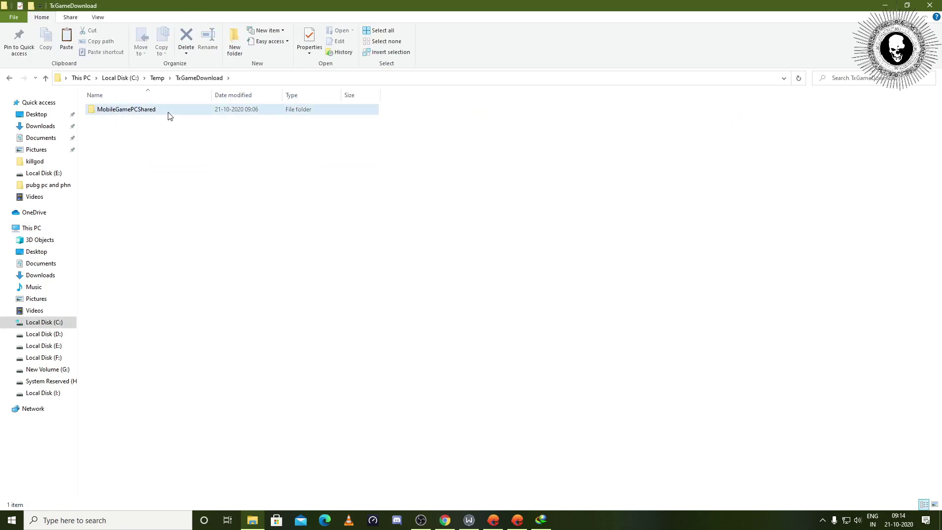
{"action": "right_click", "coordinate": [268, 279]}
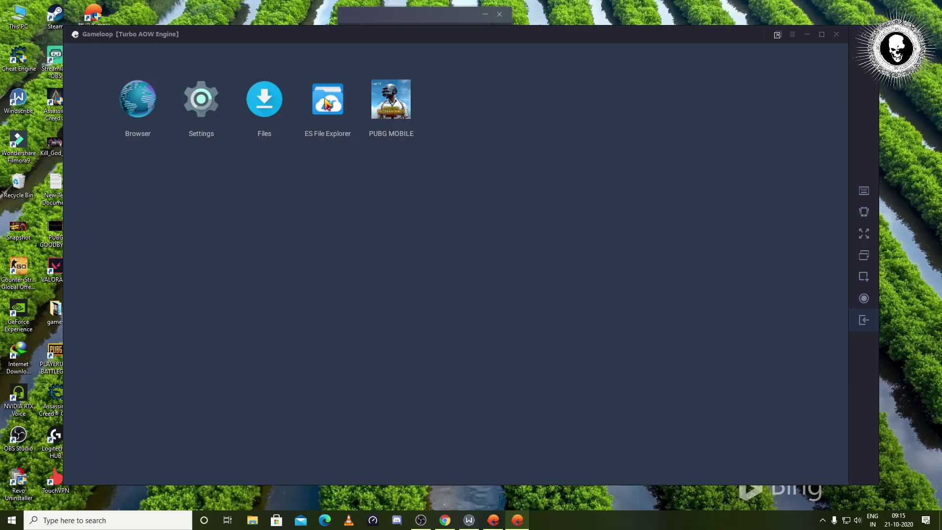
- Open ES File Explorer and browse from the device's root directory to the /data/share1 folder
{"action": "left_click", "coordinate": [327, 98]}
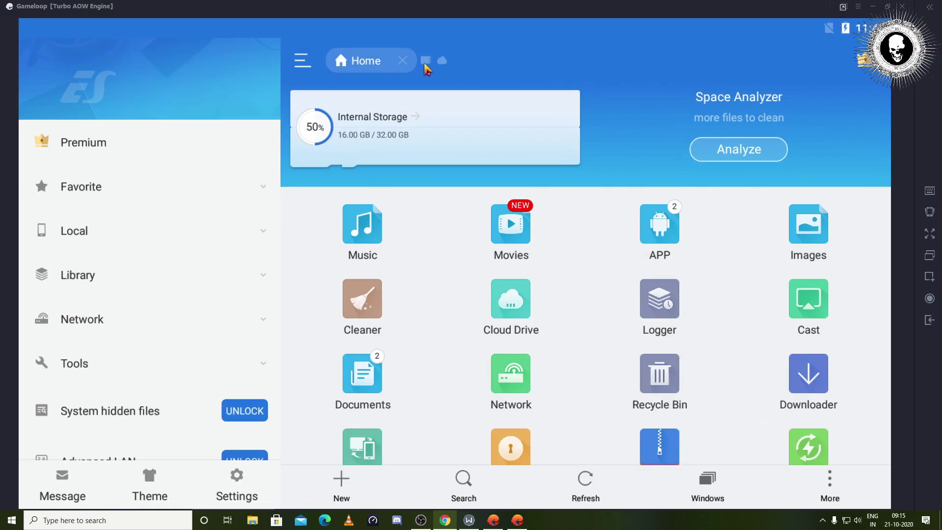
{"action": "left_click", "coordinate": [425, 61]}
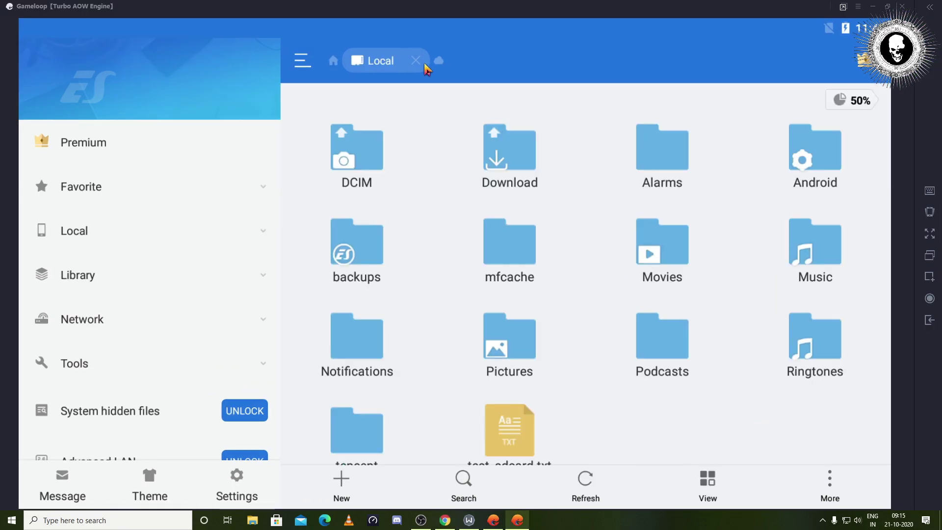
{"action": "left_click", "coordinate": [37, 100]}
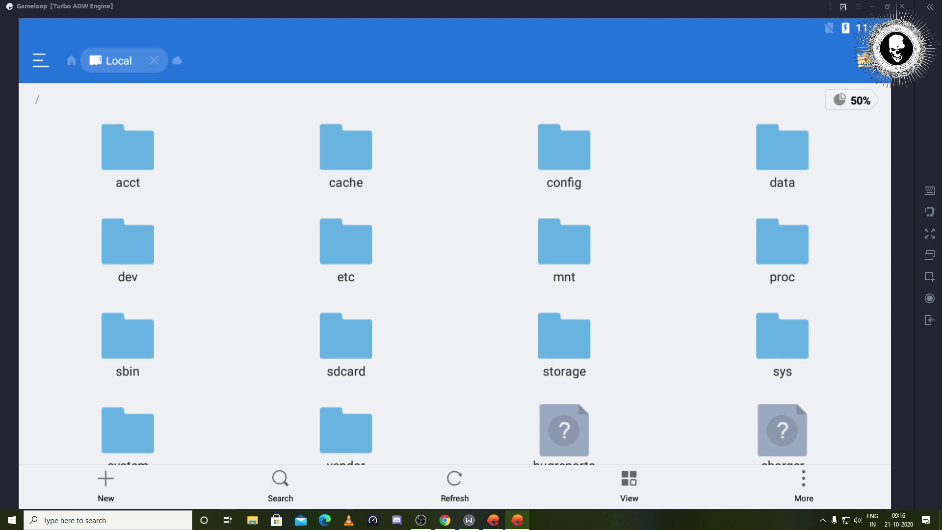
{"action": "double_click", "coordinate": [785, 155]}
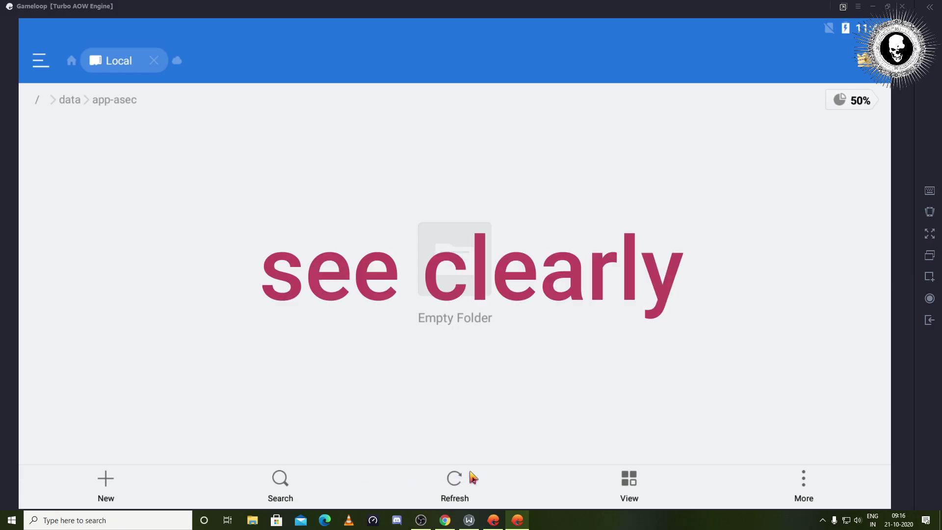
{"action": "left_click", "coordinate": [930, 320]}
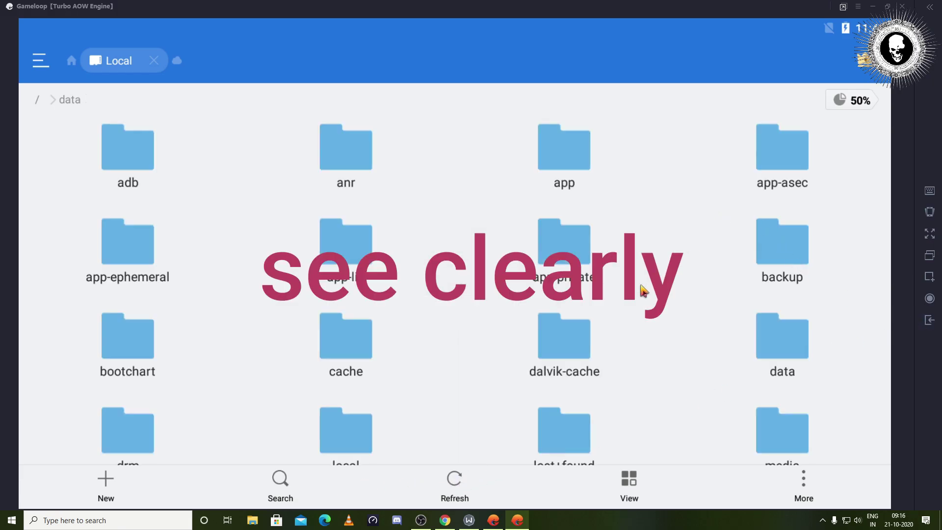
{"action": "scroll", "coordinate": [645, 284], "scroll_direction": "down", "scroll_amount": 8}
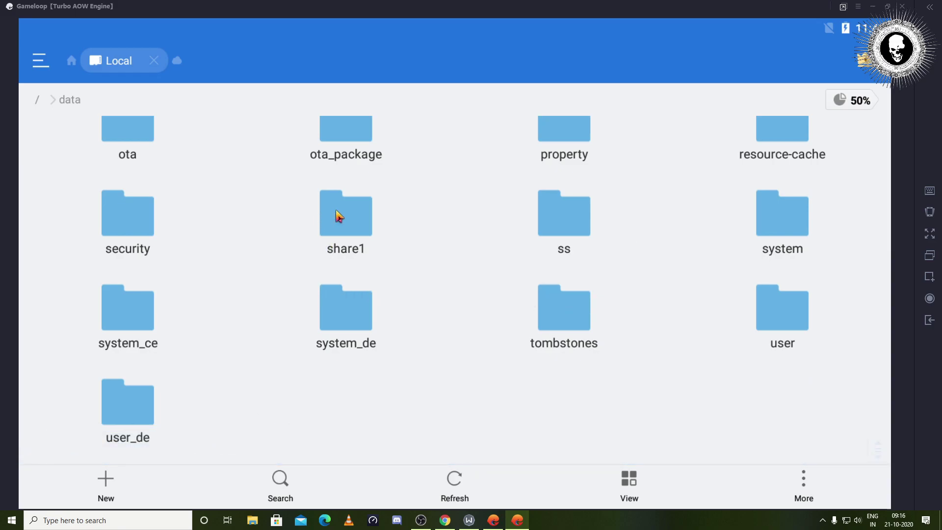
{"action": "left_click", "coordinate": [338, 215]}
- Select only main.14350.com.tencent.ig.obb in the share1 folder and cut it
{"action": "left_click", "coordinate": [569, 255]}
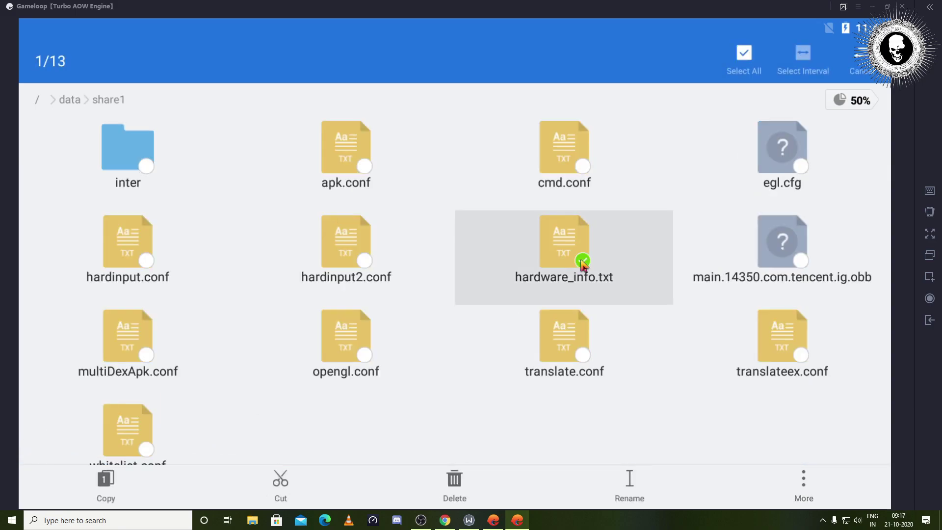
{"action": "left_click", "coordinate": [788, 266]}
{"action": "left_click", "coordinate": [584, 271]}
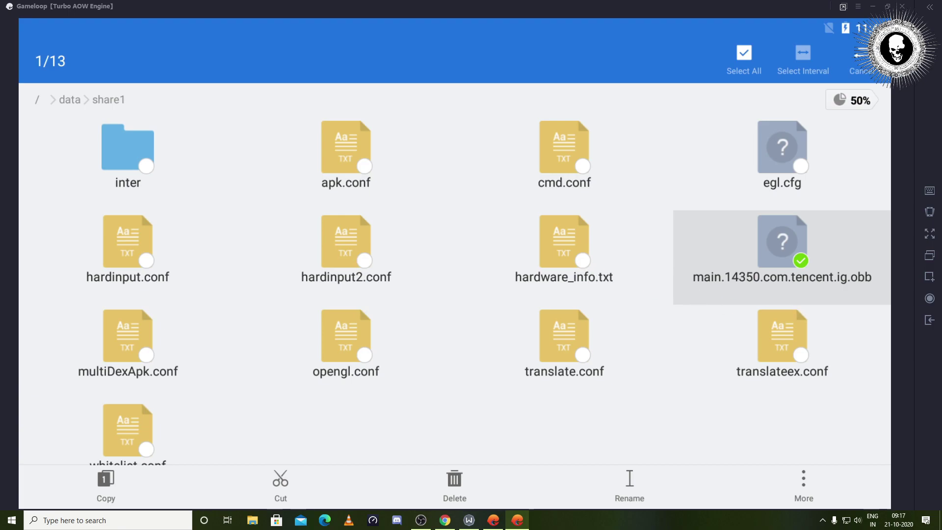
{"action": "key", "text": "alt+Tab"}
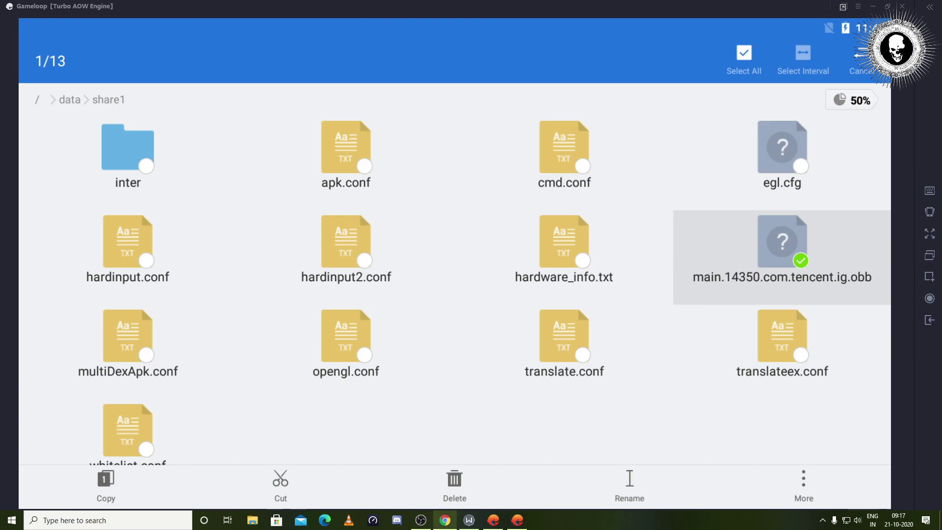
{"action": "left_click", "coordinate": [282, 482]}
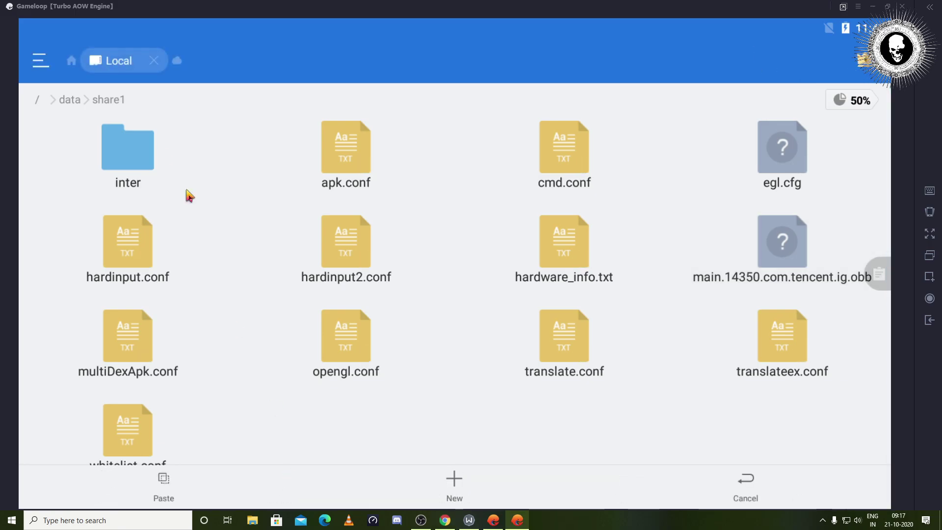
- Paste the cut OBB file into internal storage's Android/obb/com.tencent.ig folder
{"action": "left_click", "coordinate": [71, 60]}
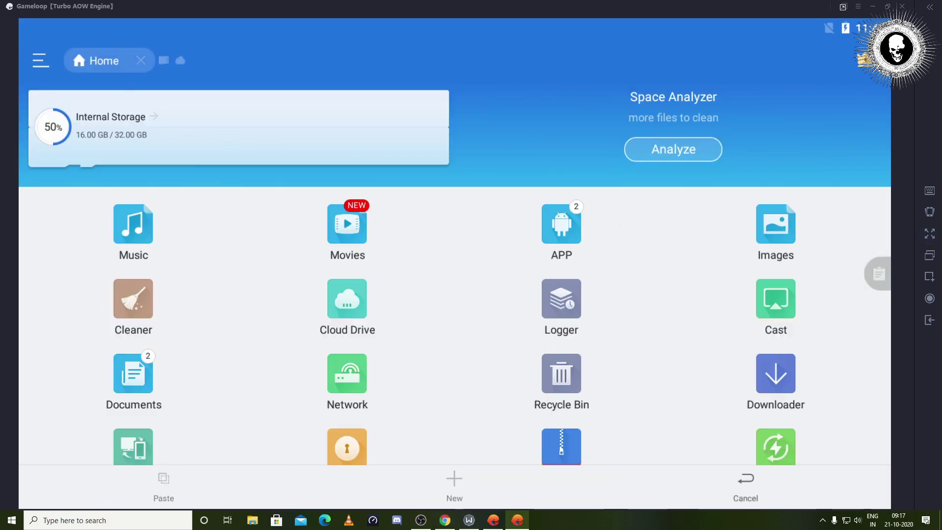
{"action": "key", "text": "alt+Tab"}
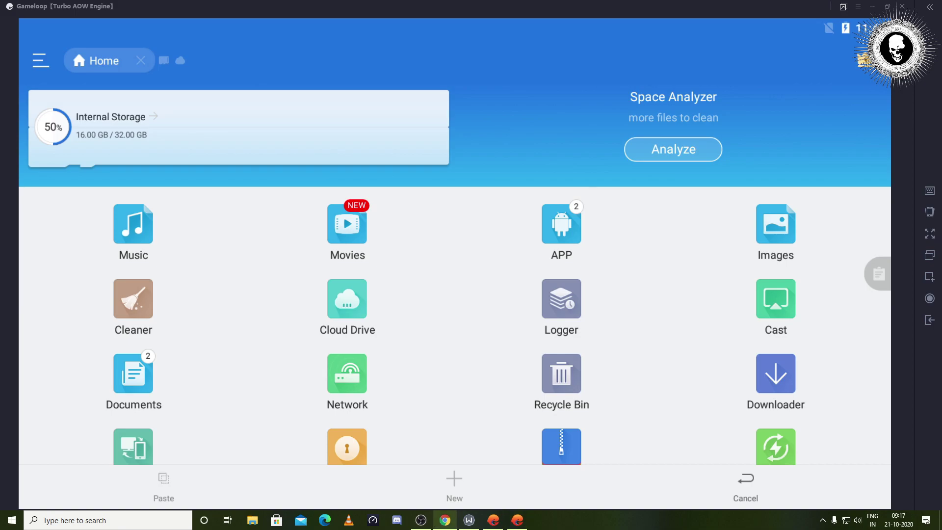
{"action": "left_click", "coordinate": [105, 131]}
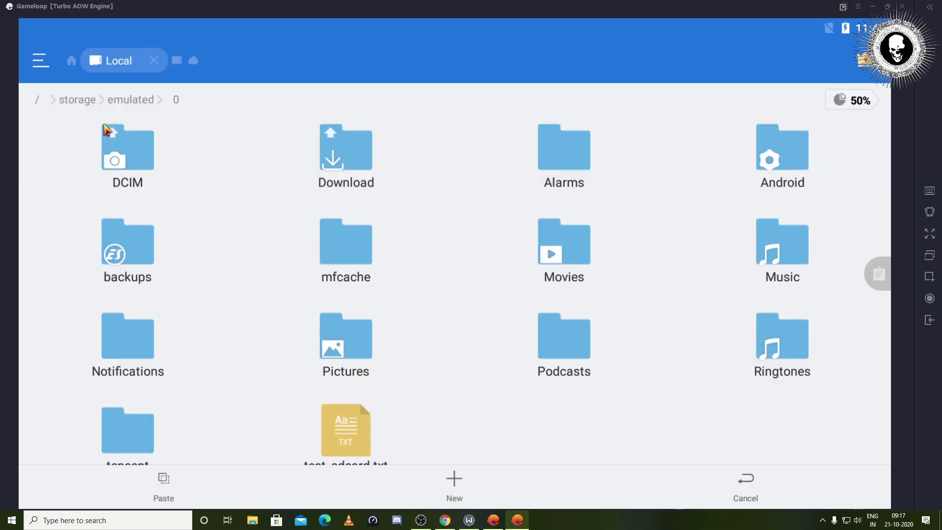
{"action": "left_click", "coordinate": [778, 163]}
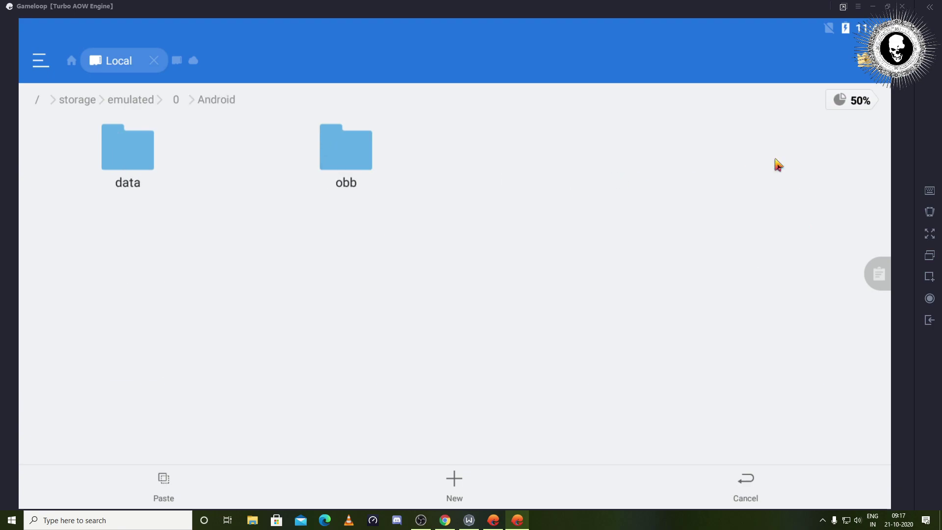
{"action": "left_click", "coordinate": [367, 164]}
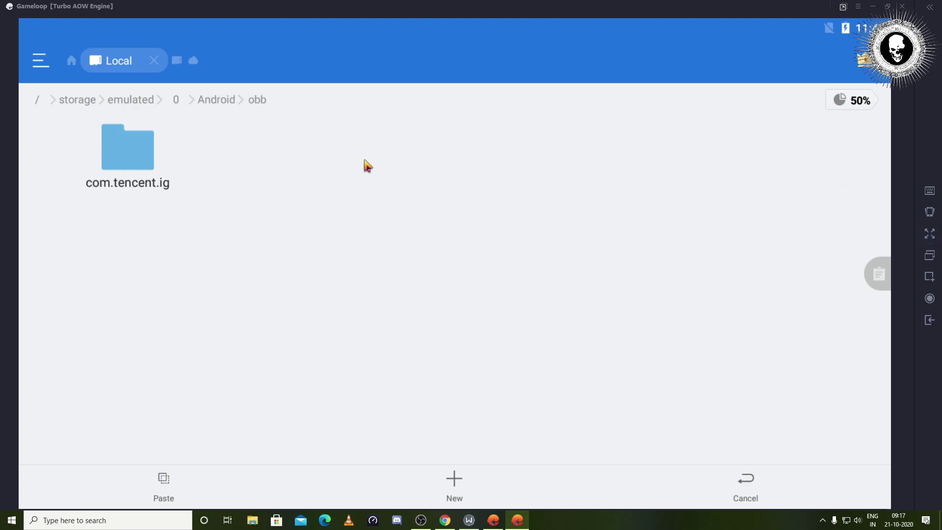
{"action": "left_click", "coordinate": [118, 159]}
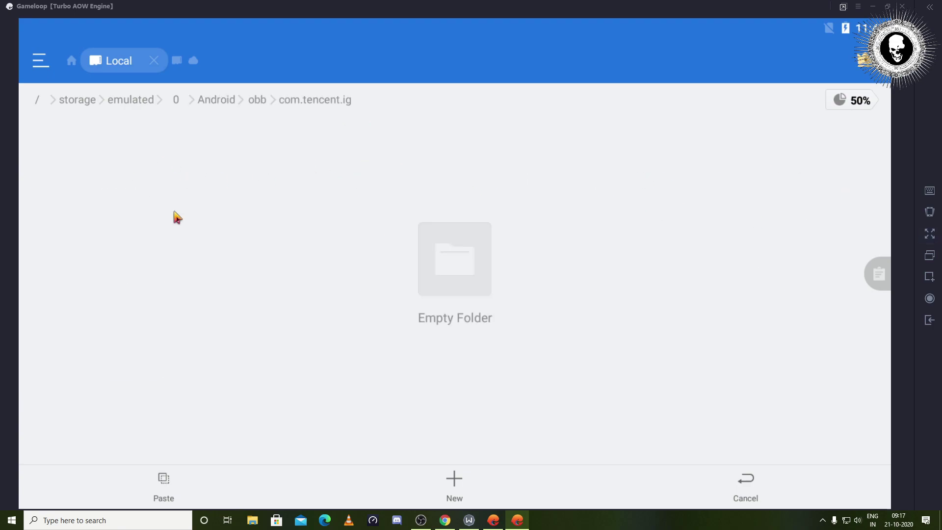
{"action": "left_click", "coordinate": [163, 483]}
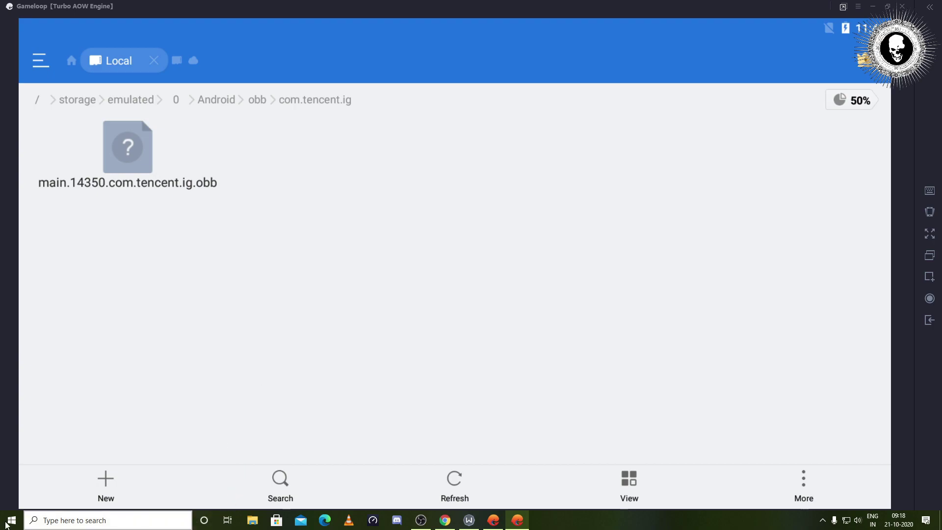
- Exit ES File Explorer, close the emulator and the Gameloop launcher, and quit the remaining background process
{"action": "left_click", "coordinate": [925, 321]}
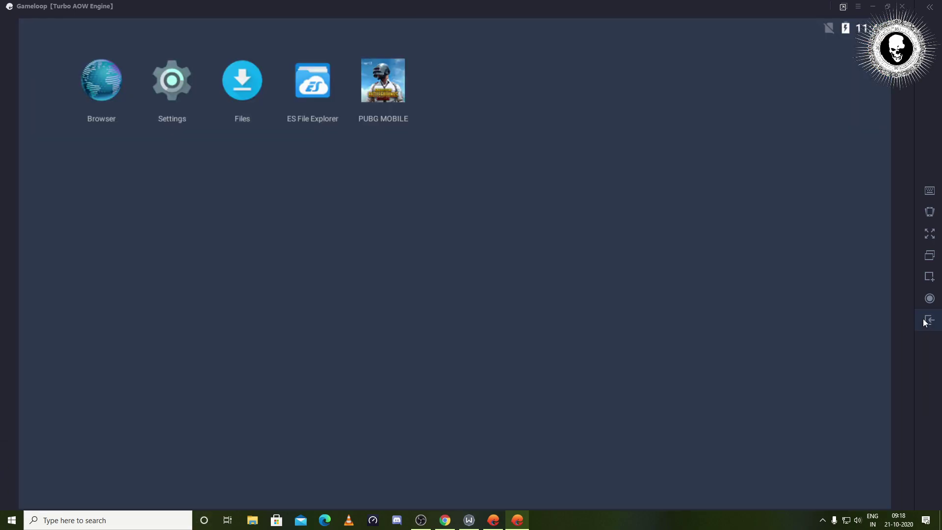
{"action": "left_click", "coordinate": [902, 7]}
{"action": "left_click", "coordinate": [482, 282]}
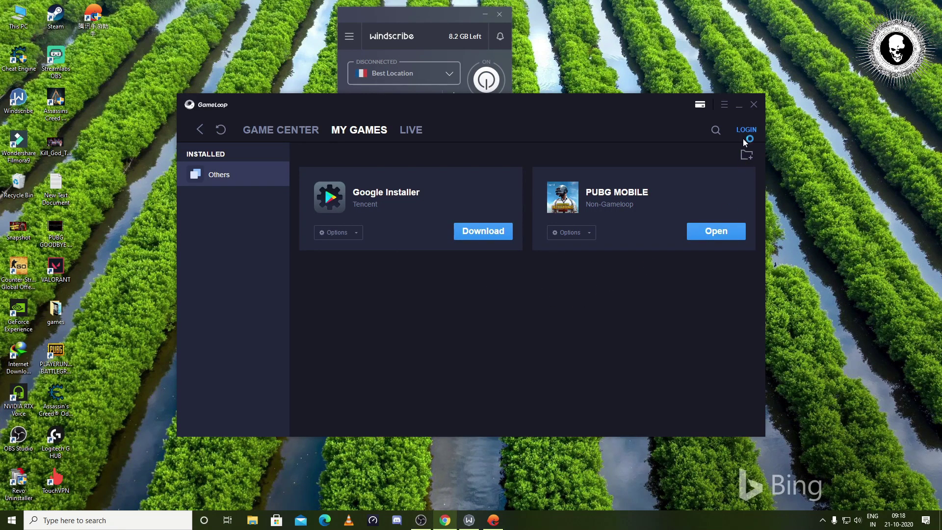
{"action": "left_click", "coordinate": [755, 106]}
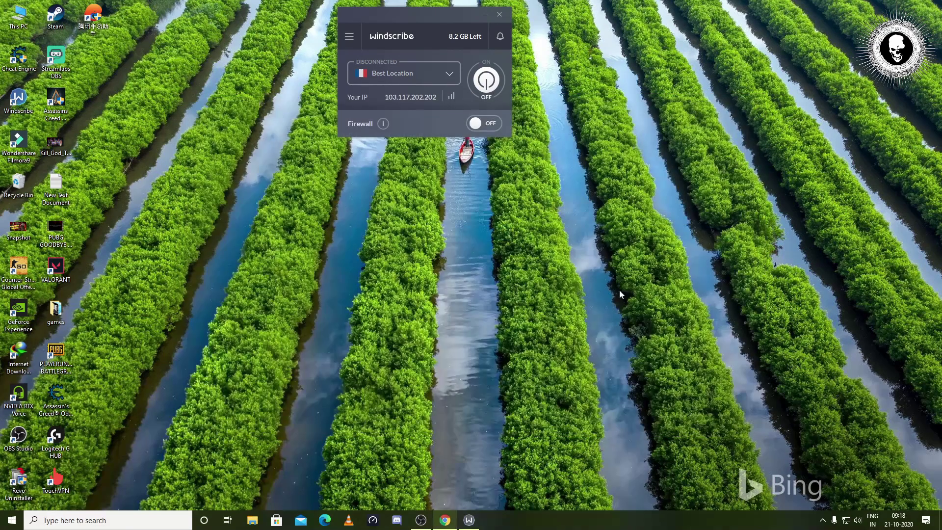
{"action": "left_click", "coordinate": [823, 521]}
{"action": "right_click", "coordinate": [807, 481]}
{"action": "left_click", "coordinate": [815, 475]}
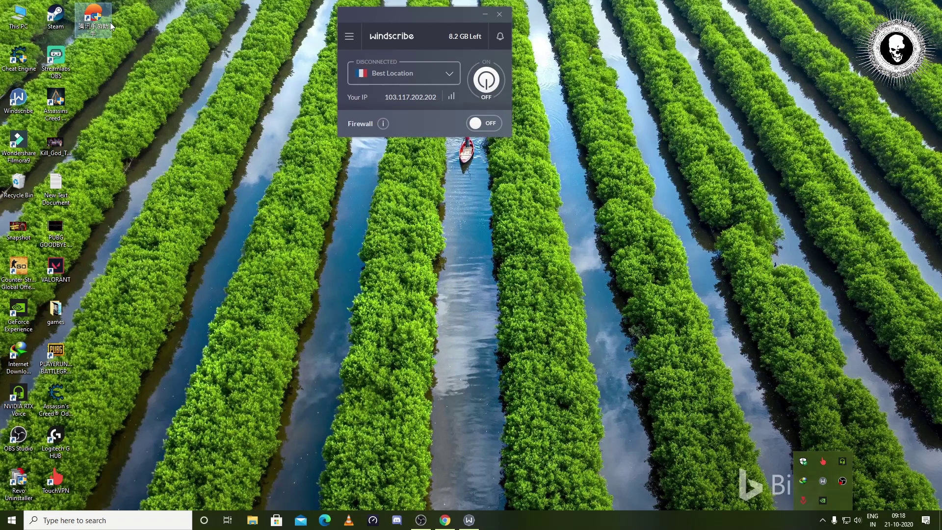
- Relaunch Gameloop, open PUBG MOBILE from the installed games, and quit the TouchVPN background app
{"action": "double_click", "coordinate": [93, 20]}
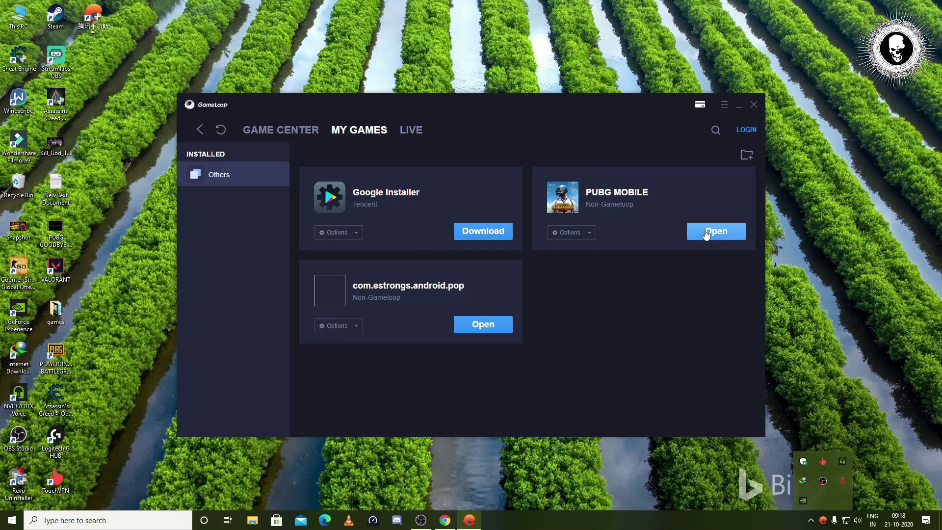
{"action": "left_click", "coordinate": [707, 233]}
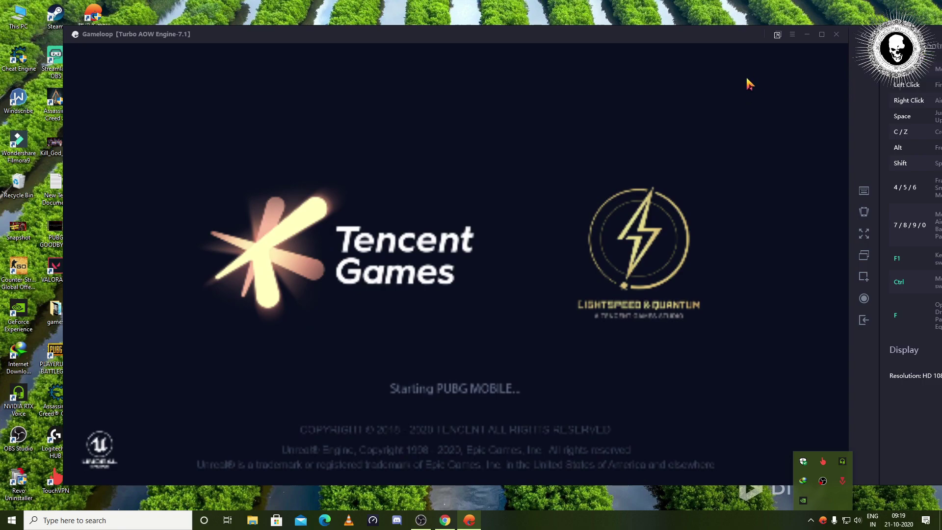
{"action": "right_click", "coordinate": [826, 463]}
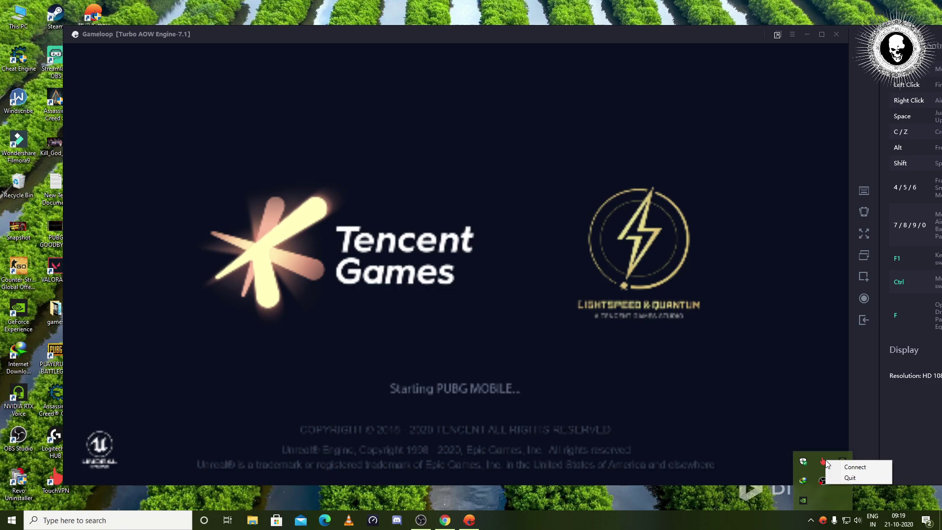
{"action": "left_click", "coordinate": [840, 478]}
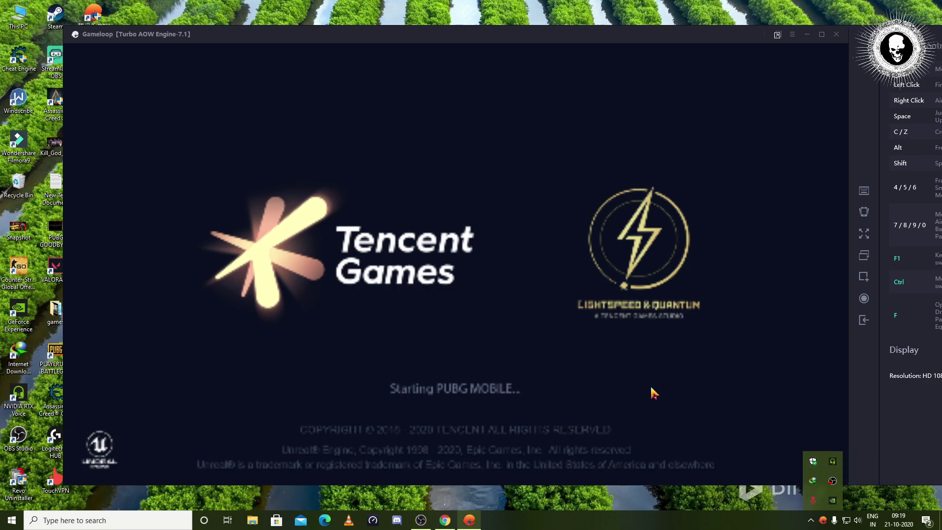
- Show the game full screen, accept the restart for the finished update, and return to windowed mode
{"action": "key", "text": "F11"}
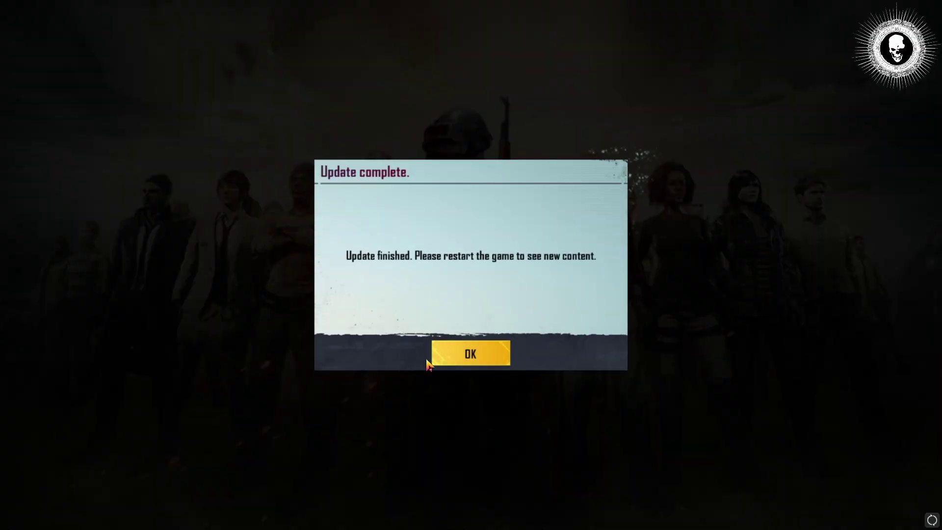
{"action": "left_click", "coordinate": [466, 358]}
{"action": "left_click", "coordinate": [177, 77]}
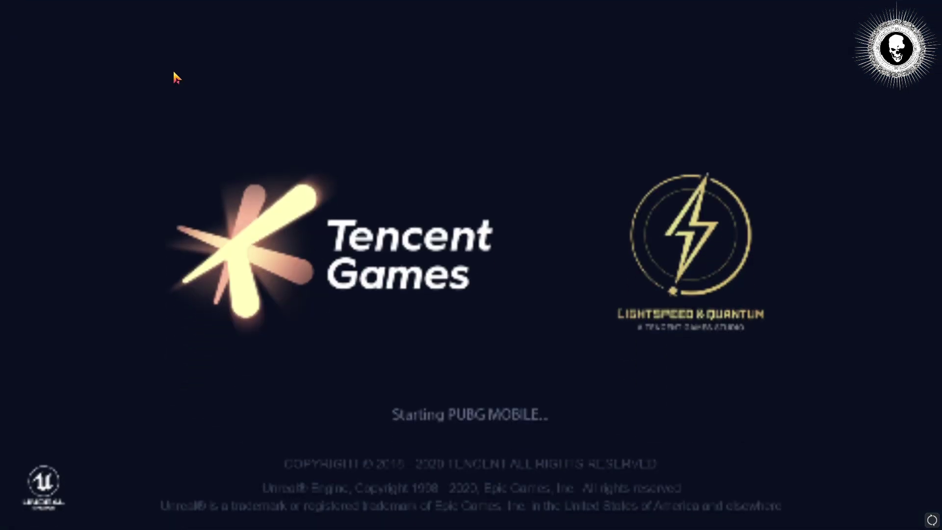
{"action": "key", "text": "F11"}
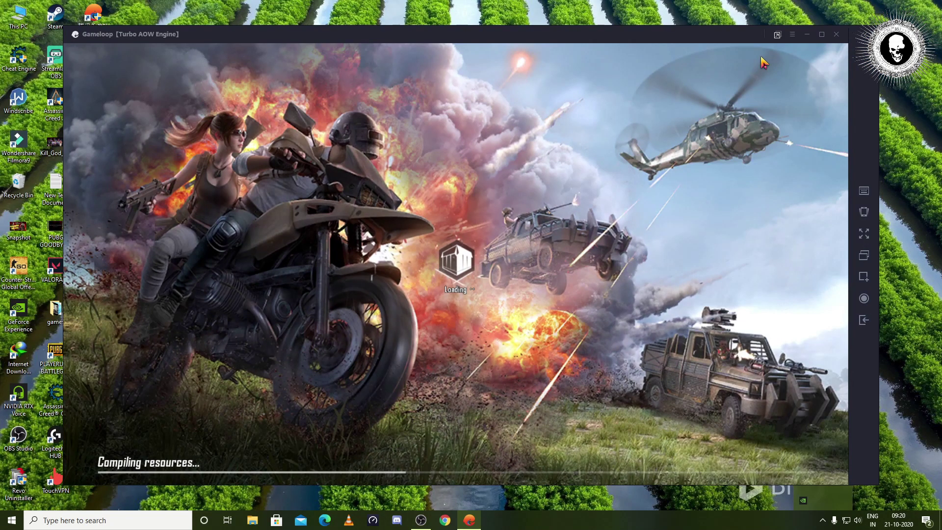
- Open the emulator's Setting Center and set the engine rendering mode to DirectX+
{"action": "left_click", "coordinate": [792, 34]}
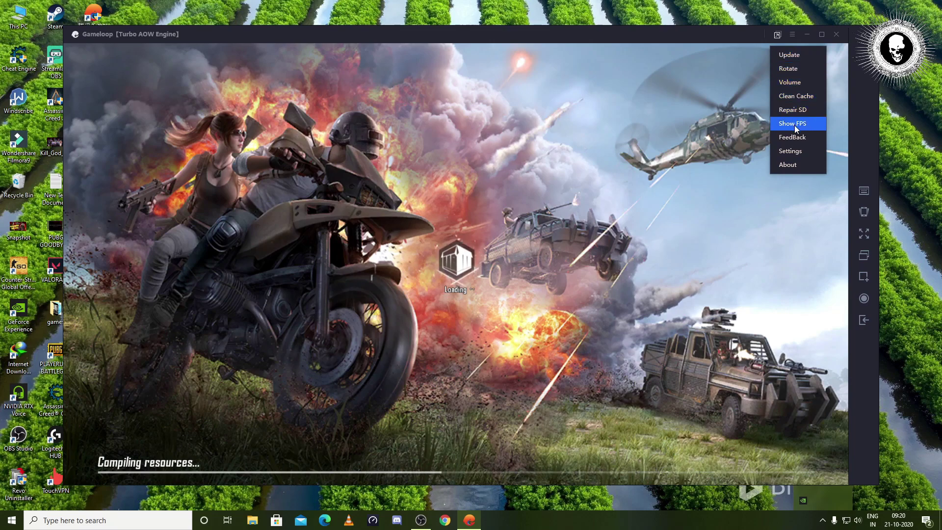
{"action": "left_click", "coordinate": [795, 153]}
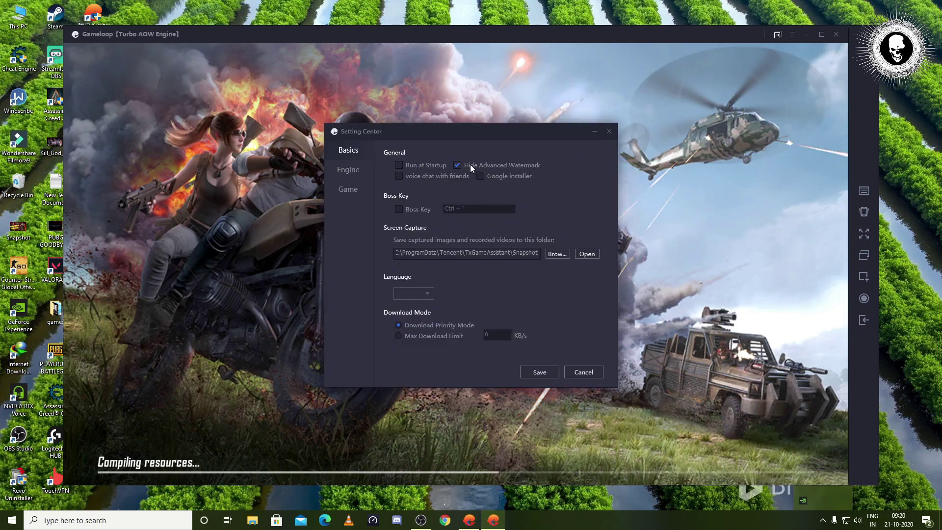
{"action": "left_click", "coordinate": [350, 171]}
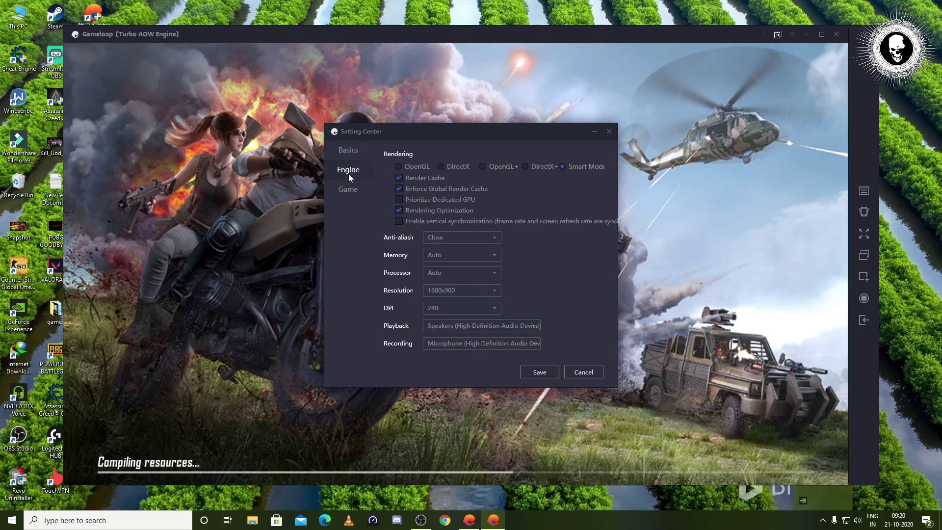
{"action": "left_click", "coordinate": [521, 166]}
- In the PUBG MOBILE game settings, set the display quality to HD and the FPS to 90
{"action": "left_click", "coordinate": [349, 190]}
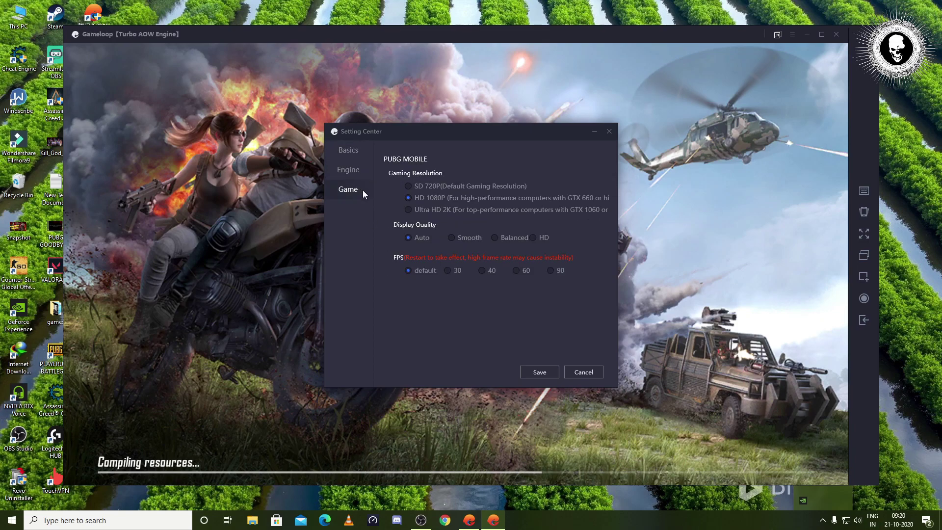
{"action": "left_click", "coordinate": [558, 272]}
{"action": "left_click", "coordinate": [557, 285]}
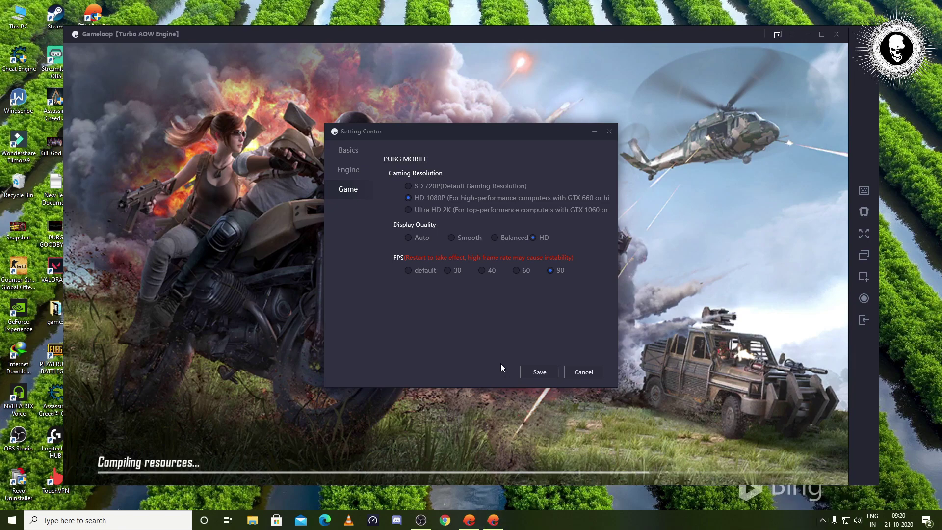
- In the emulator's engine settings, set the resolution to 1920x1080, save the Setting Center changes, and acknowledge the notice
{"action": "left_click", "coordinate": [343, 170]}
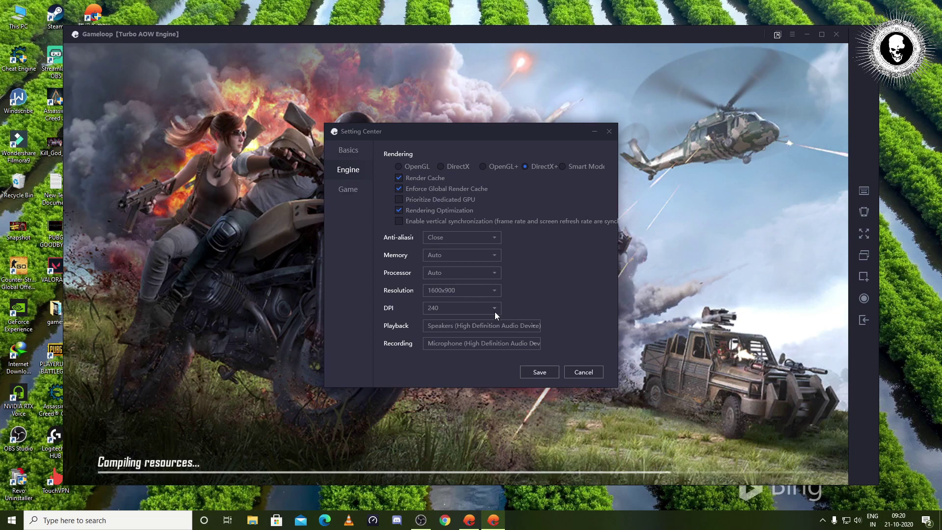
{"action": "left_click", "coordinate": [464, 288]}
{"action": "left_click", "coordinate": [459, 338]}
{"action": "left_click", "coordinate": [347, 152]}
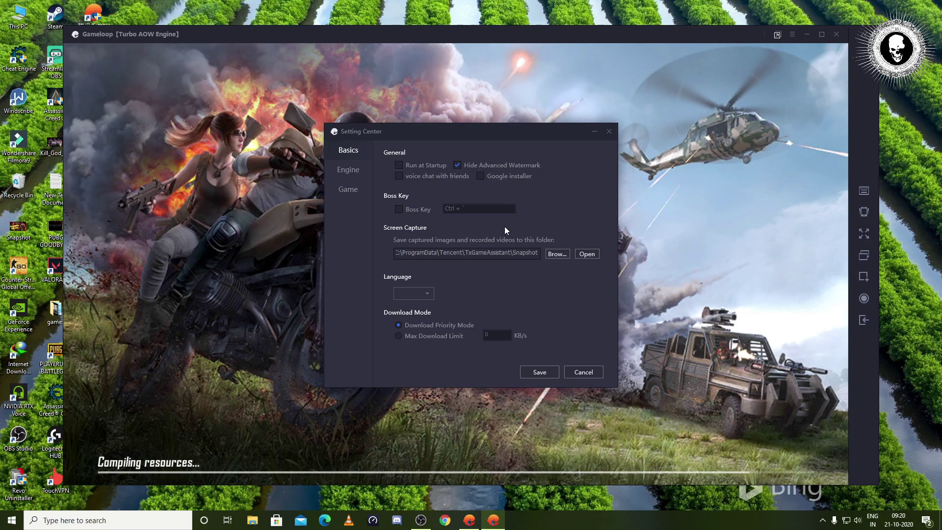
{"action": "left_click", "coordinate": [352, 189]}
{"action": "left_click", "coordinate": [536, 372]}
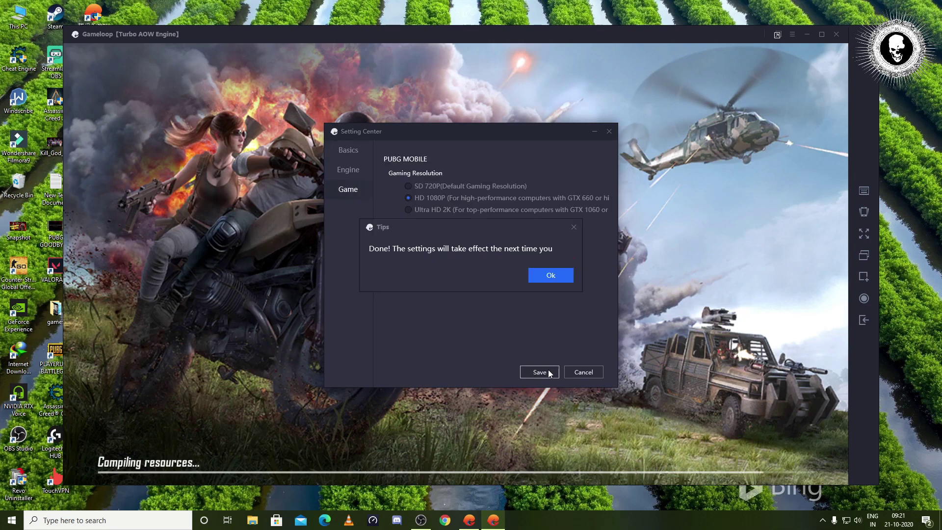
{"action": "left_click", "coordinate": [547, 276]}
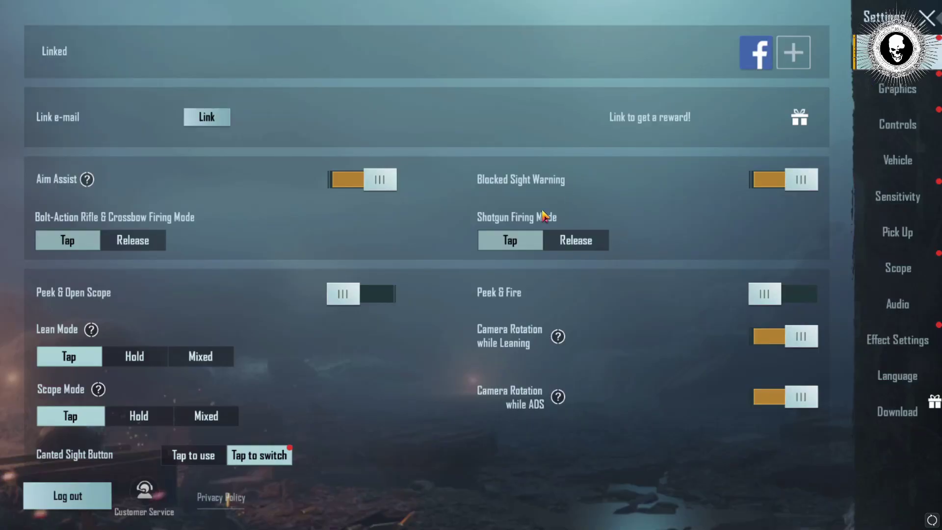
- Open the in-game graphics settings and try to set the combat graphics quality to UHD and Ultra HD
{"action": "left_click", "coordinate": [919, 94]}
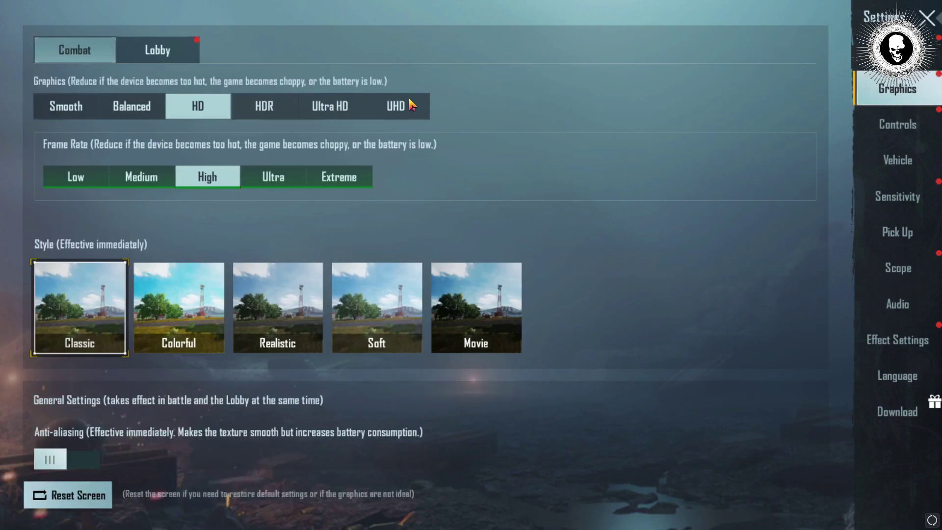
{"action": "left_click", "coordinate": [395, 109]}
{"action": "left_click", "coordinate": [465, 360]}
{"action": "left_click", "coordinate": [335, 107]}
{"action": "left_click", "coordinate": [458, 364]}
- Set the combat frame rate to Extreme and the style to Realistic, and apply the changes
{"action": "left_click", "coordinate": [352, 179]}
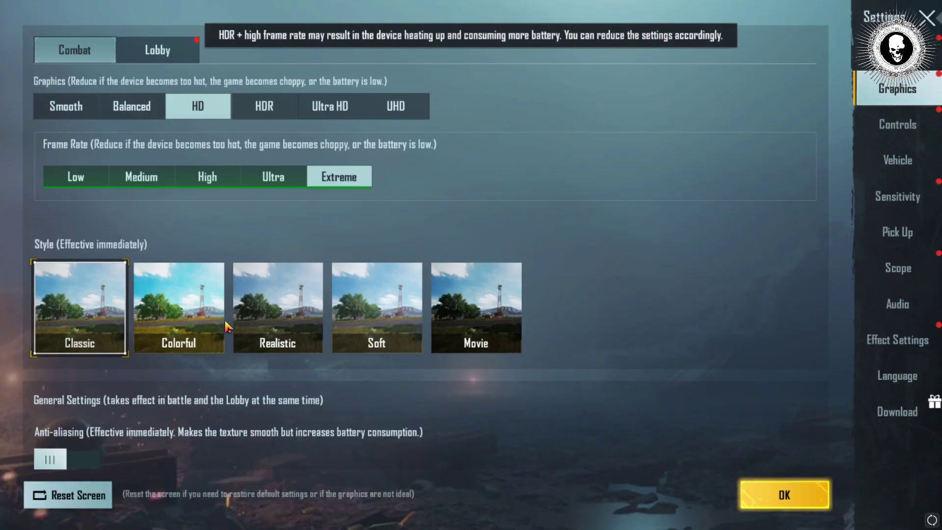
{"action": "left_click", "coordinate": [252, 314]}
{"action": "left_click", "coordinate": [787, 506]}
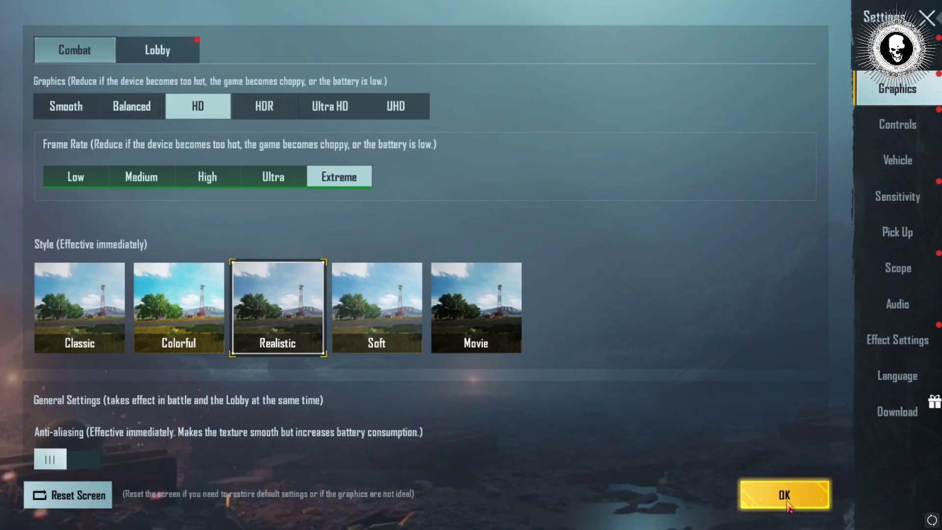
{"action": "left_click", "coordinate": [475, 361]}
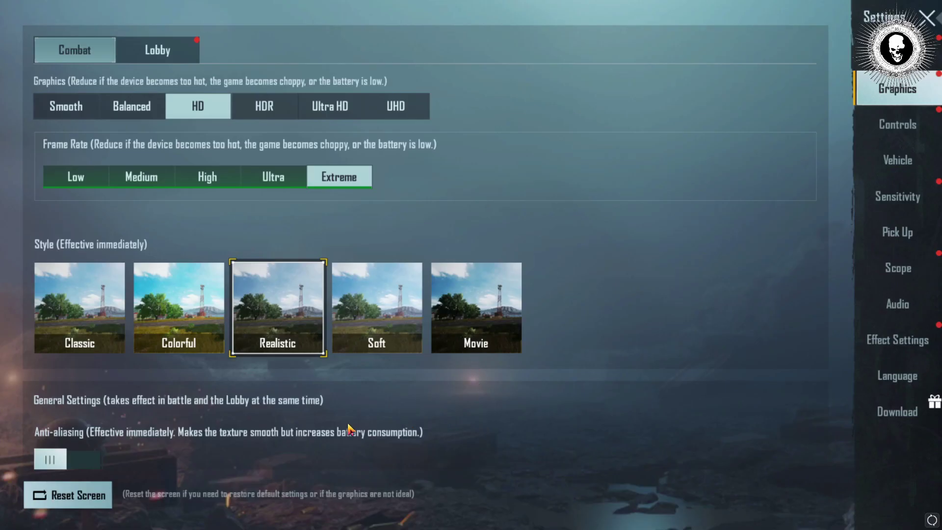
- For the lobby graphics, set the frame rate to Extreme and the style to Realistic, and apply the changes
{"action": "mouse_move", "coordinate": [471, 444]}
{"action": "left_mouse_down"}
{"action": "mouse_move", "coordinate": [459, 370]}
{"action": "mouse_move", "coordinate": [471, 460]}
{"action": "left_mouse_up"}
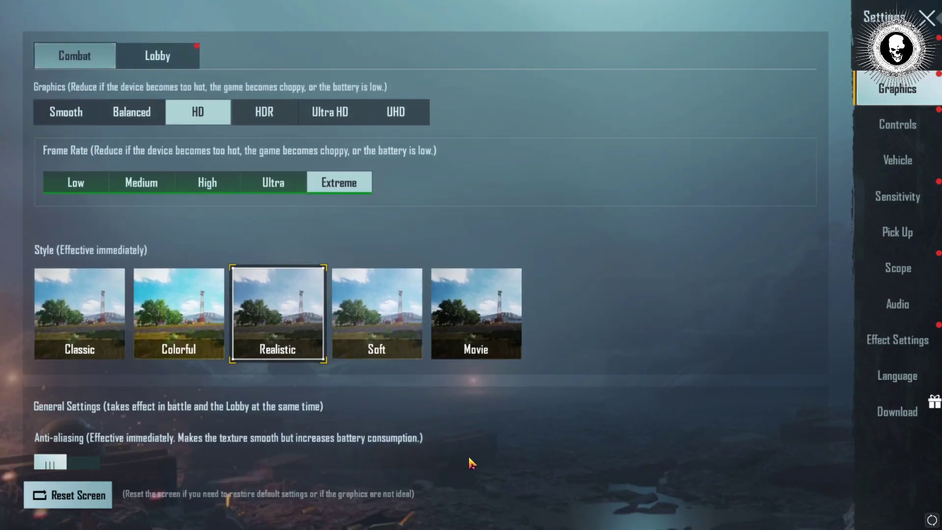
{"action": "left_click", "coordinate": [155, 53]}
{"action": "left_click", "coordinate": [355, 180]}
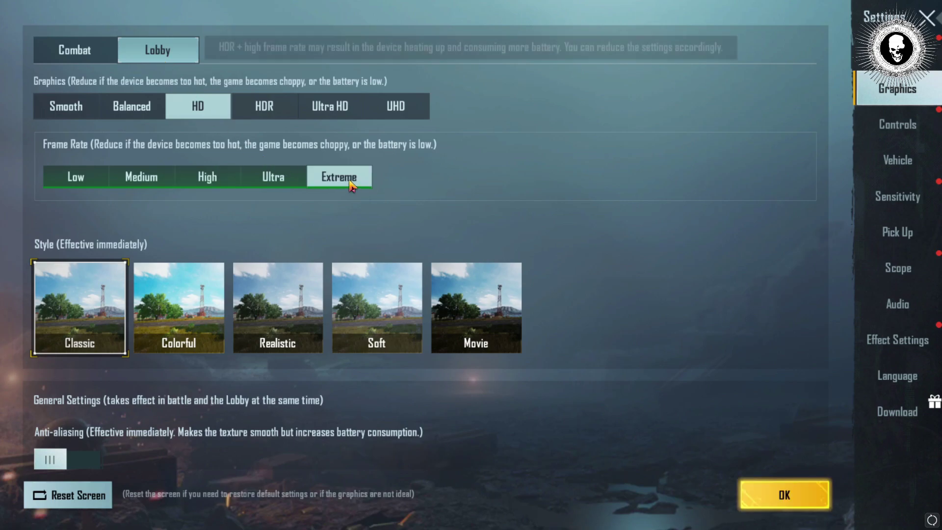
{"action": "left_click", "coordinate": [320, 295]}
{"action": "left_click", "coordinate": [787, 505]}
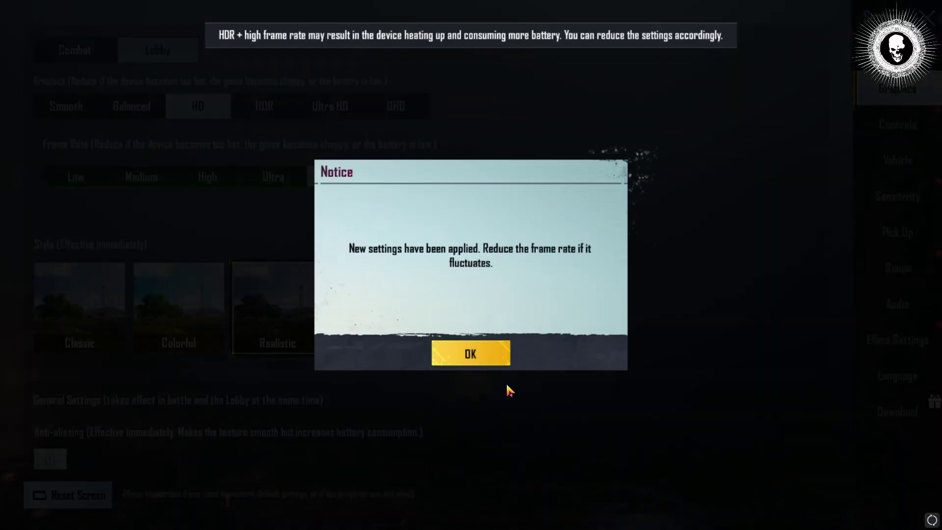
{"action": "left_click", "coordinate": [479, 357]}
- Turn off Shadows in the general graphics settings and apply the change
{"action": "left_click_drag", "start_coordinate": [372, 400], "coordinate": [349, 204]}
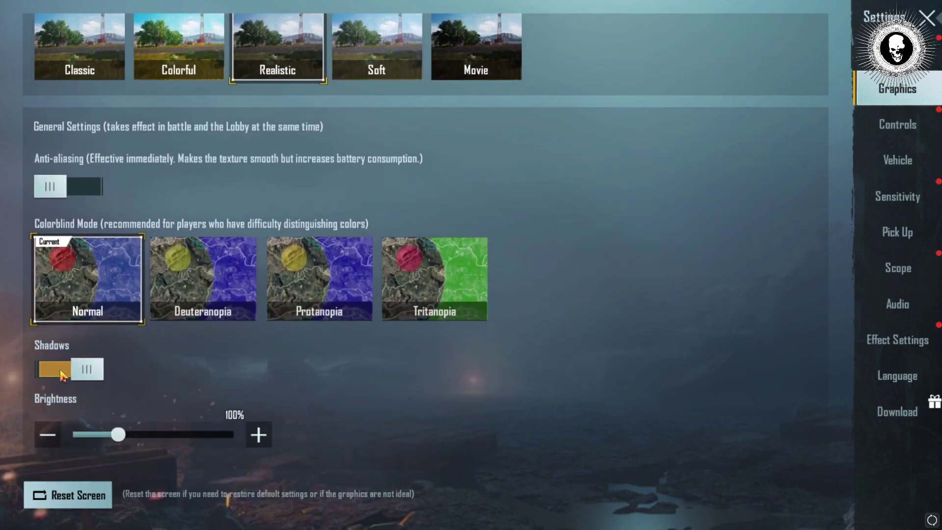
{"action": "left_click", "coordinate": [86, 382]}
{"action": "left_click_drag", "start_coordinate": [316, 446], "coordinate": [338, 192]}
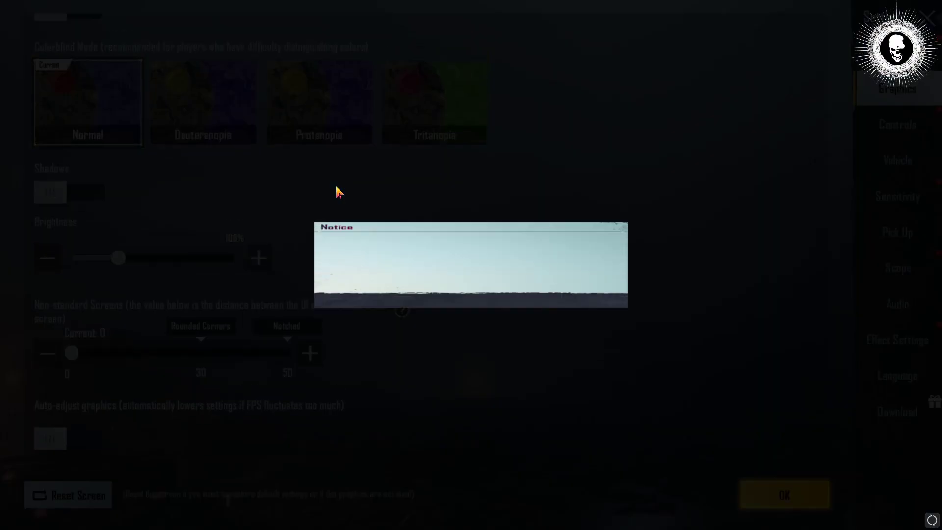
{"action": "left_click", "coordinate": [471, 356]}
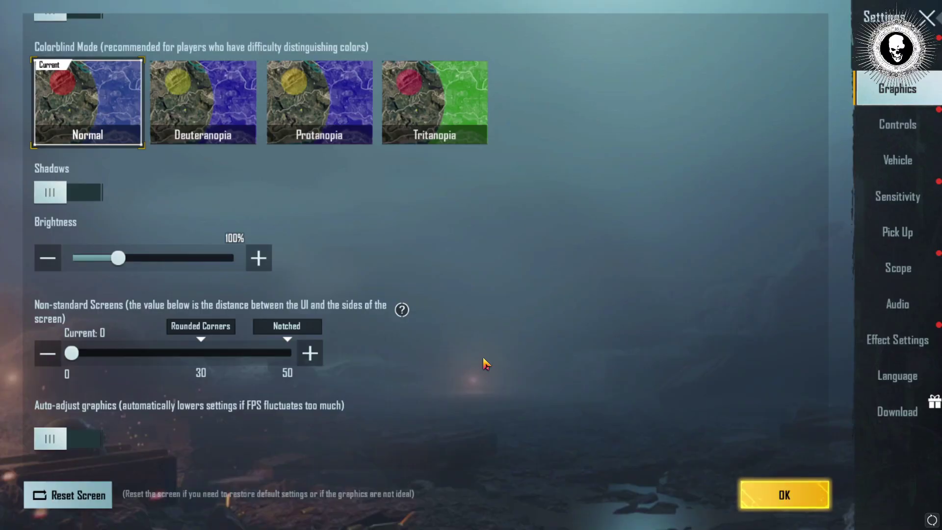
{"action": "left_click", "coordinate": [784, 495]}
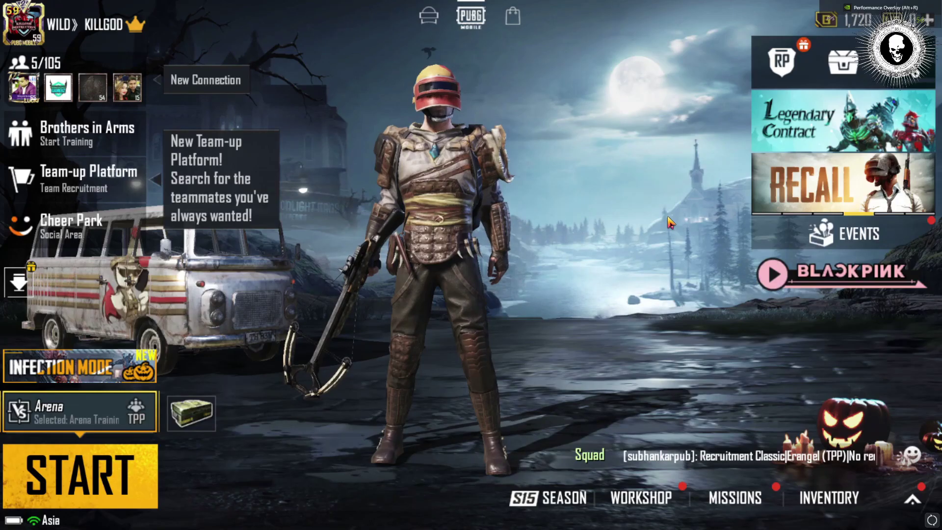
- Return the game to windowed mode and go back to the emulator's home screen
{"action": "key", "text": "F11"}
{"action": "left_click", "coordinate": [867, 321]}
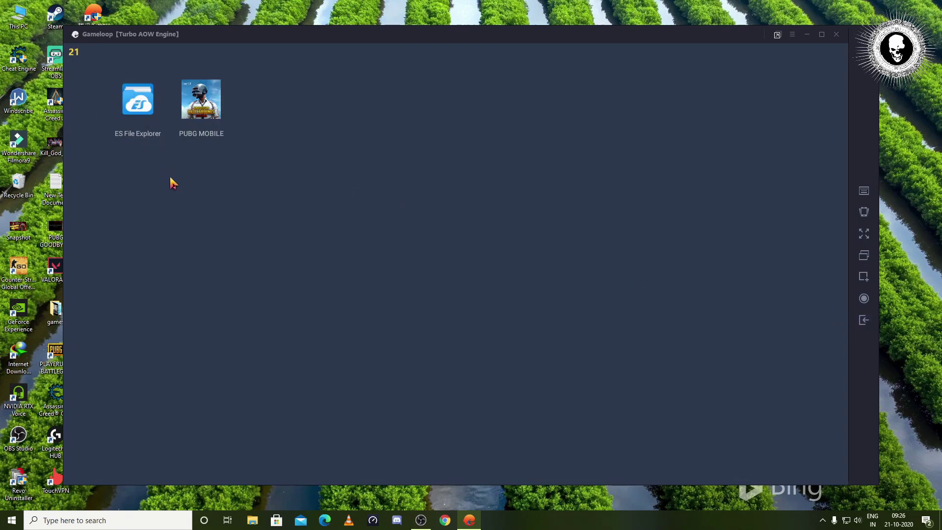
- Take the emulator's browser back to the Google home page and clear all Android notifications
{"action": "left_click", "coordinate": [137, 108]}
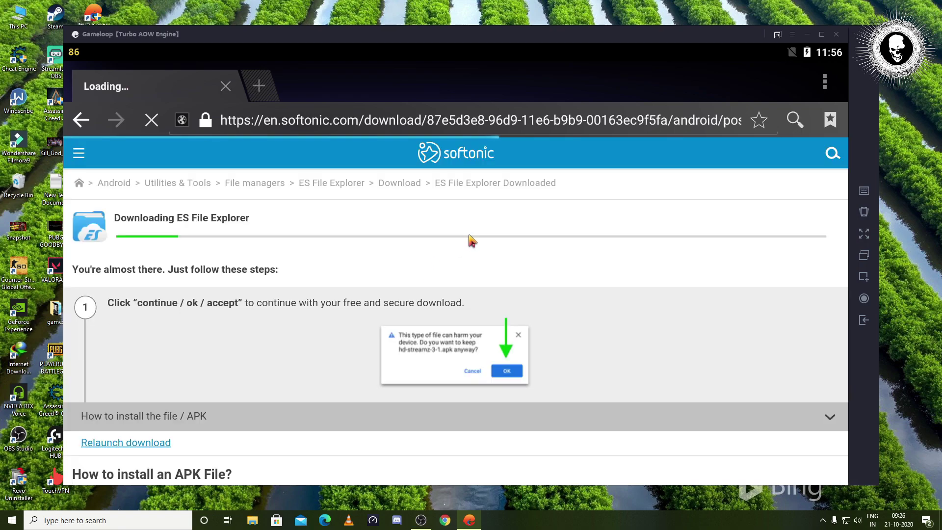
{"action": "left_click", "coordinate": [82, 123]}
{"action": "left_click", "coordinate": [82, 124]}
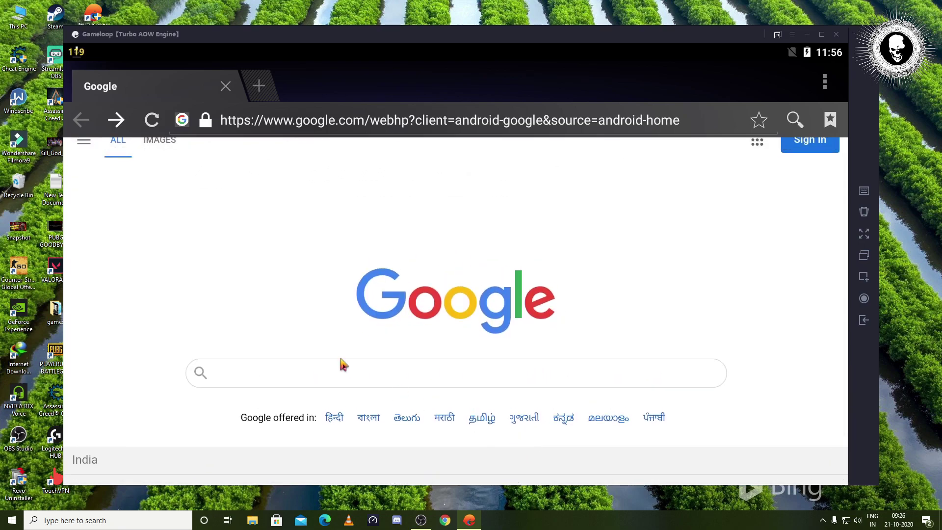
{"action": "left_click_drag", "start_coordinate": [81, 50], "coordinate": [68, 293]}
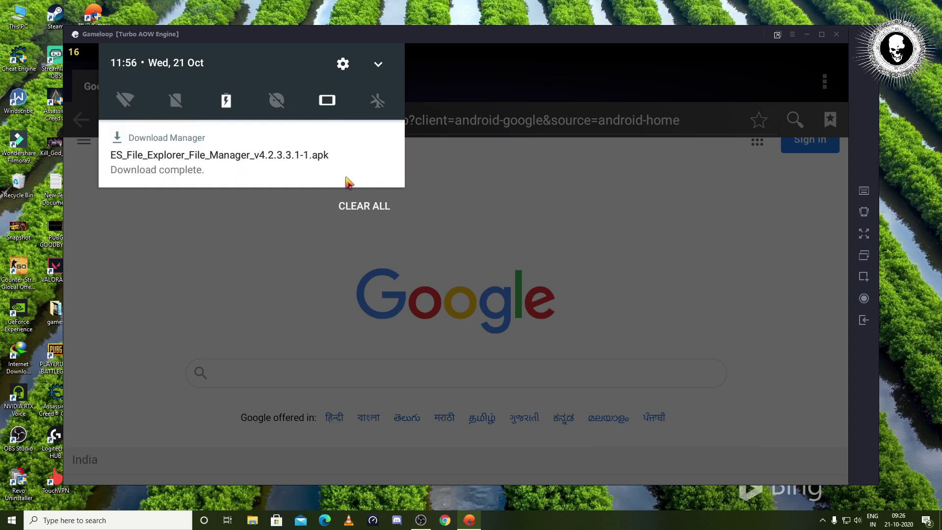
{"action": "left_click", "coordinate": [379, 212]}
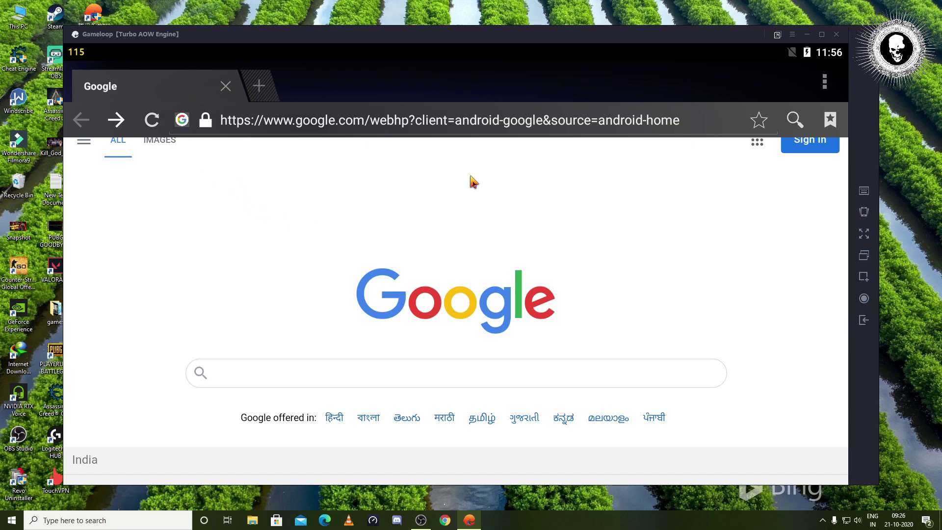
- Leave the browser, launch PUBG MOBILE from the emulator's home screen, and toggle full screen
{"action": "left_click", "coordinate": [864, 321]}
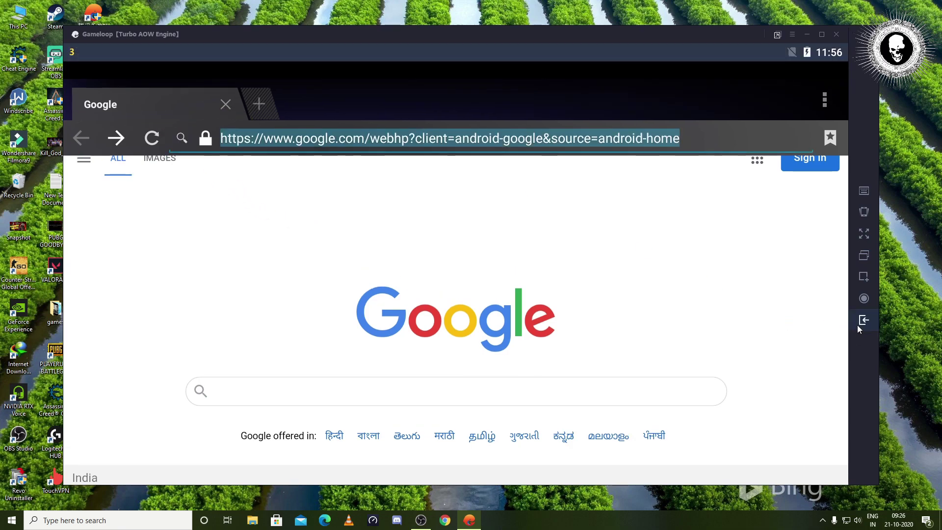
{"action": "left_click", "coordinate": [375, 108]}
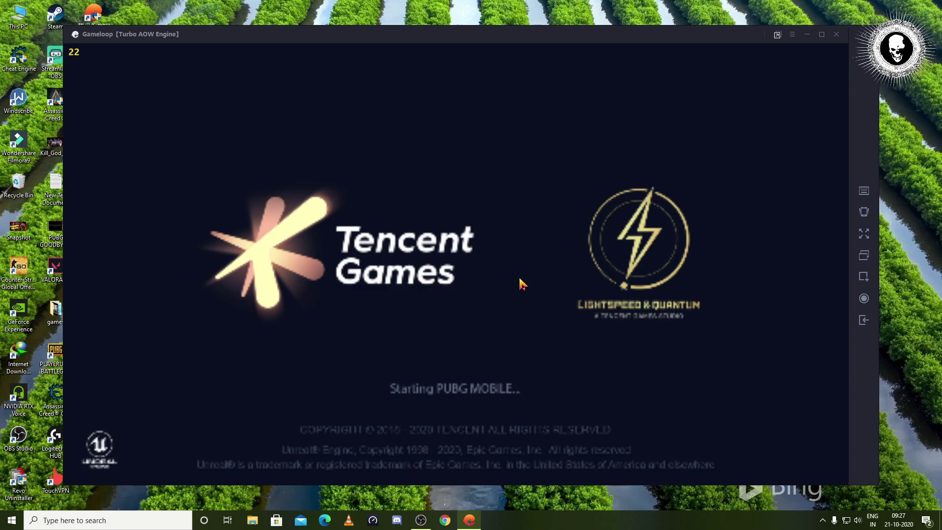
{"action": "key", "text": "F11"}
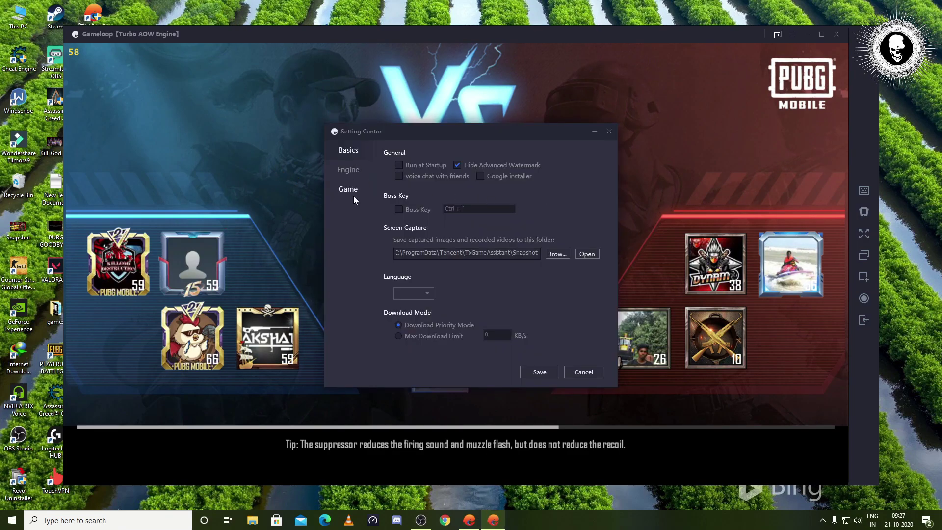
- Enable Prioritize Dedicated GPU in the emulator's engine settings, save the change, and acknowledge the notice
{"action": "left_click", "coordinate": [350, 195]}
{"action": "left_click", "coordinate": [349, 172]}
{"action": "left_click", "coordinate": [406, 199]}
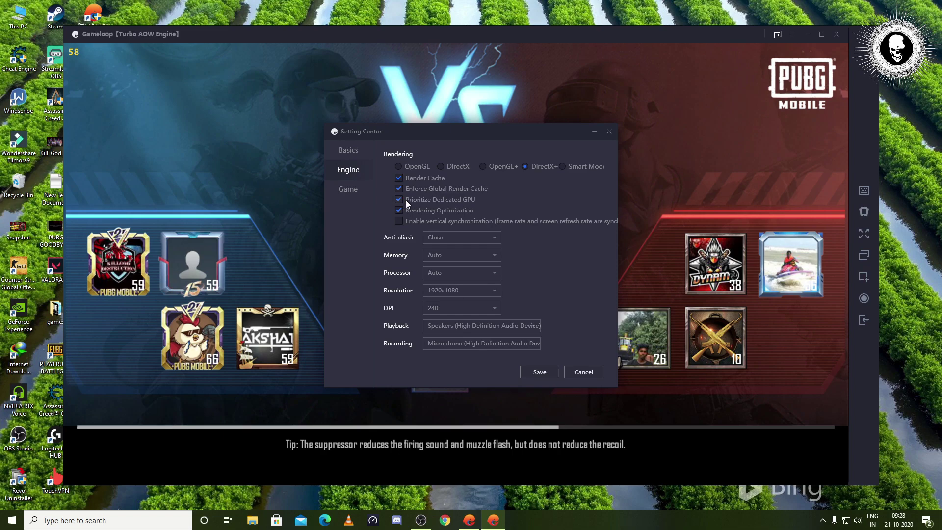
{"action": "left_click", "coordinate": [538, 372]}
{"action": "left_click", "coordinate": [539, 274]}
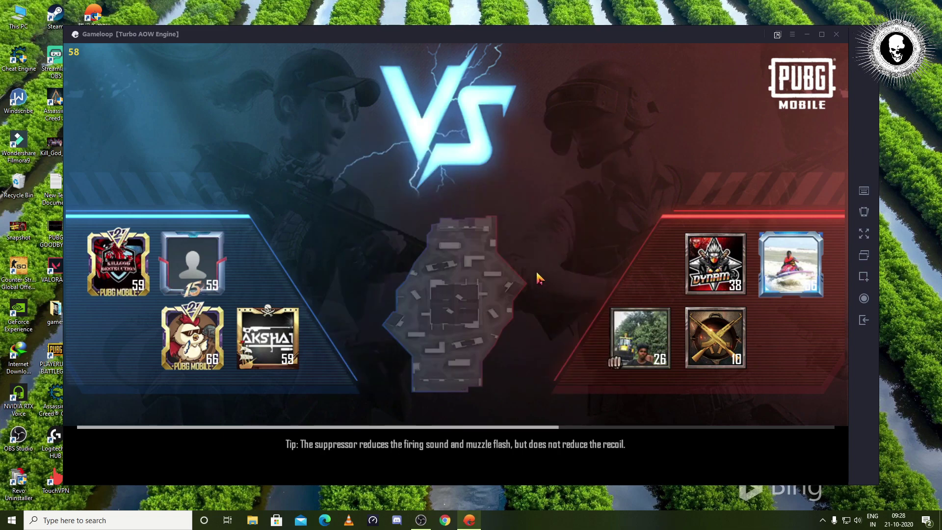